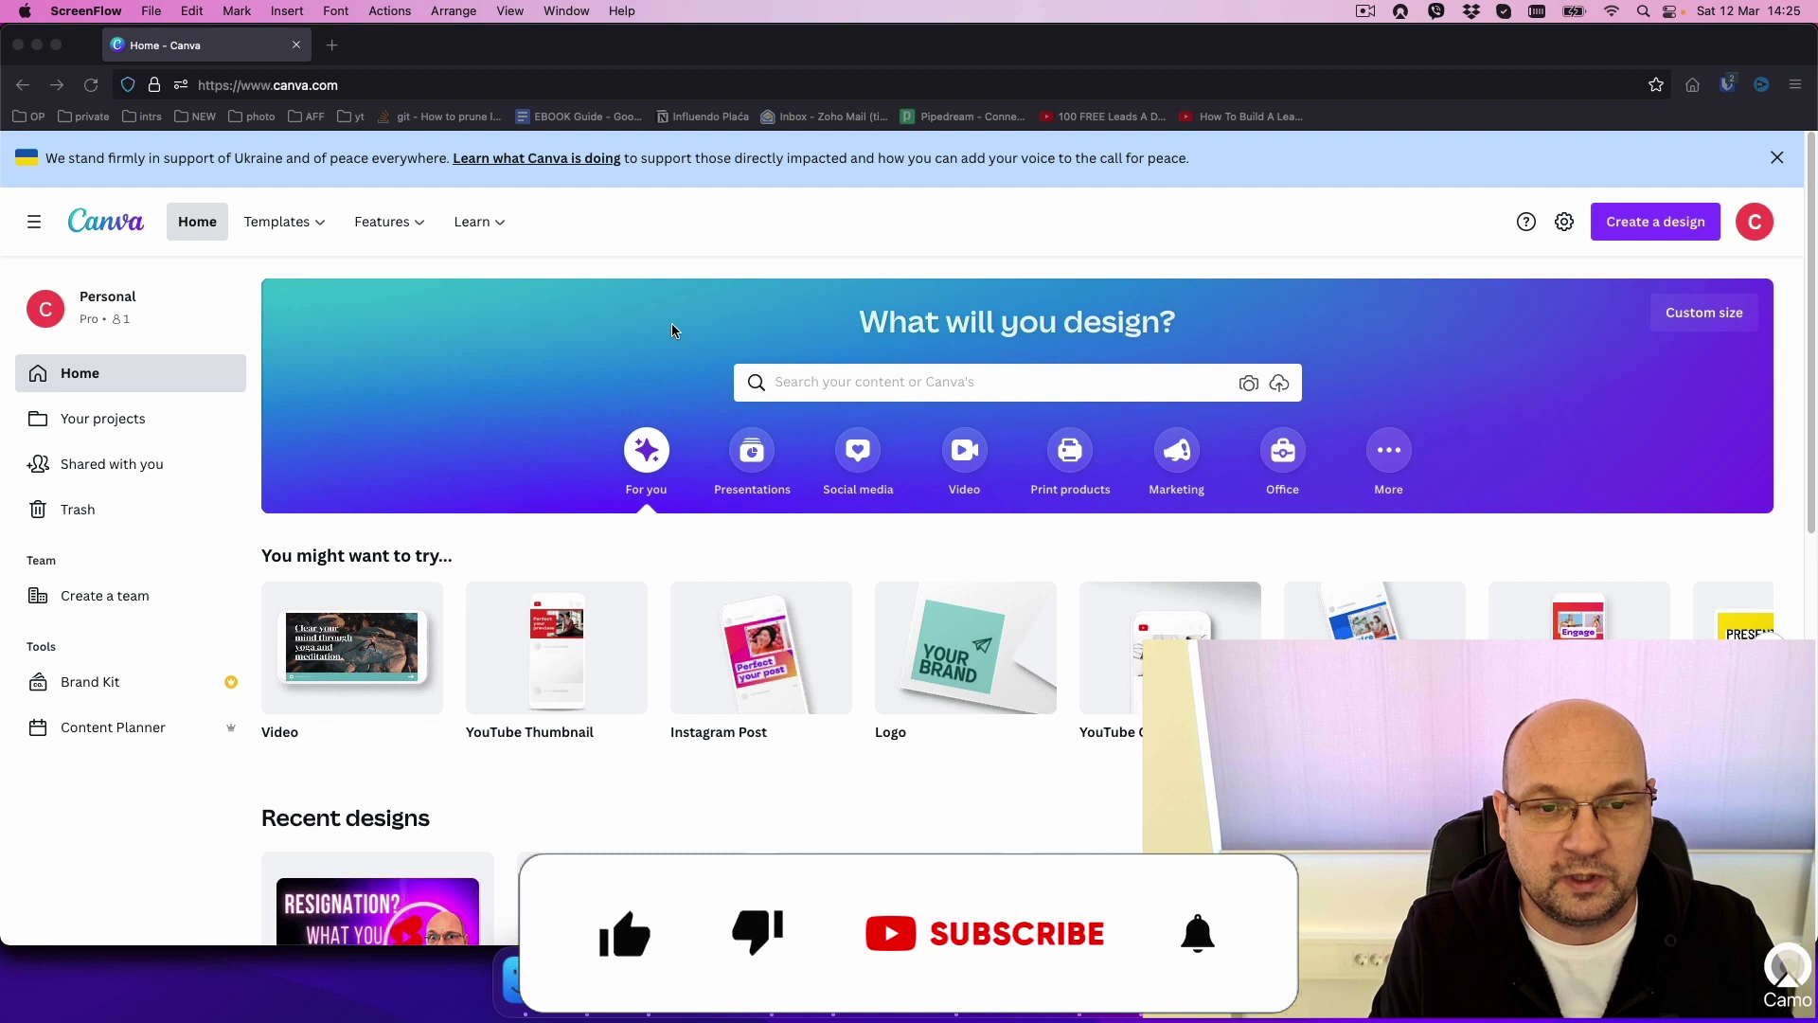
- Activate the home page search field to show recent searches and suggested templates
left_click(861, 382)
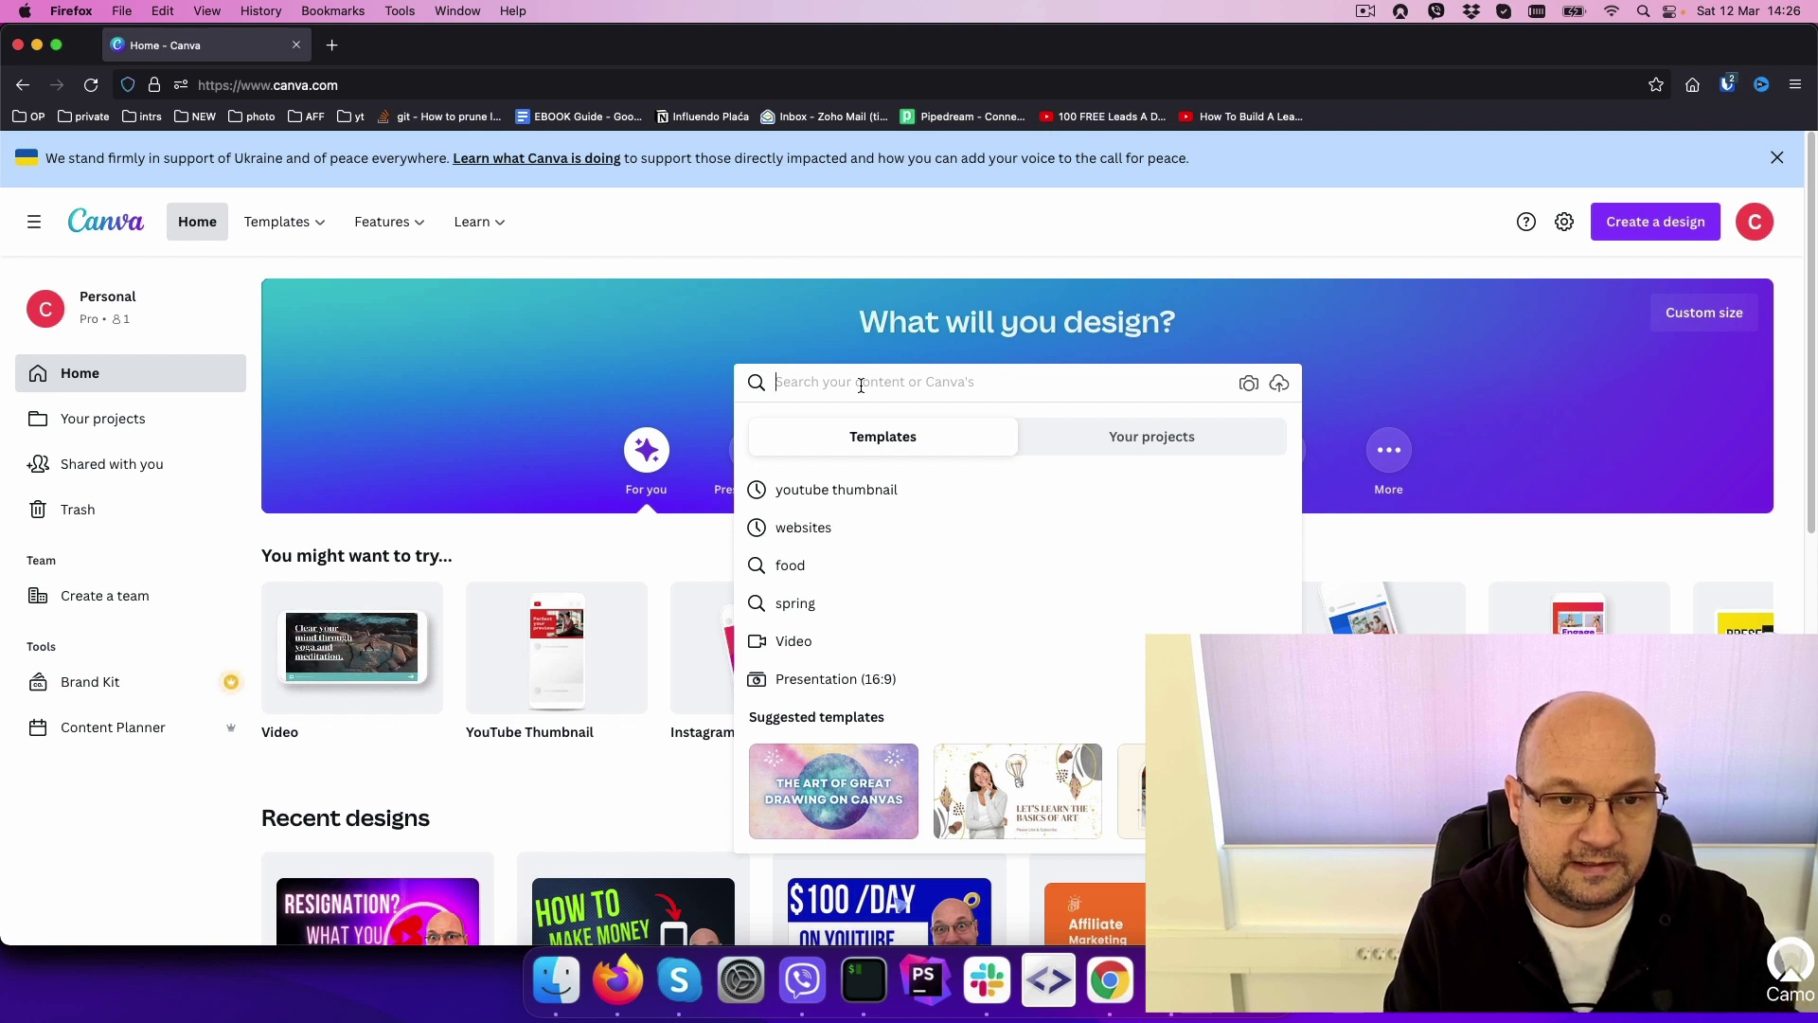
- Search Canva's templates for 'website' and browse the results
type("we")
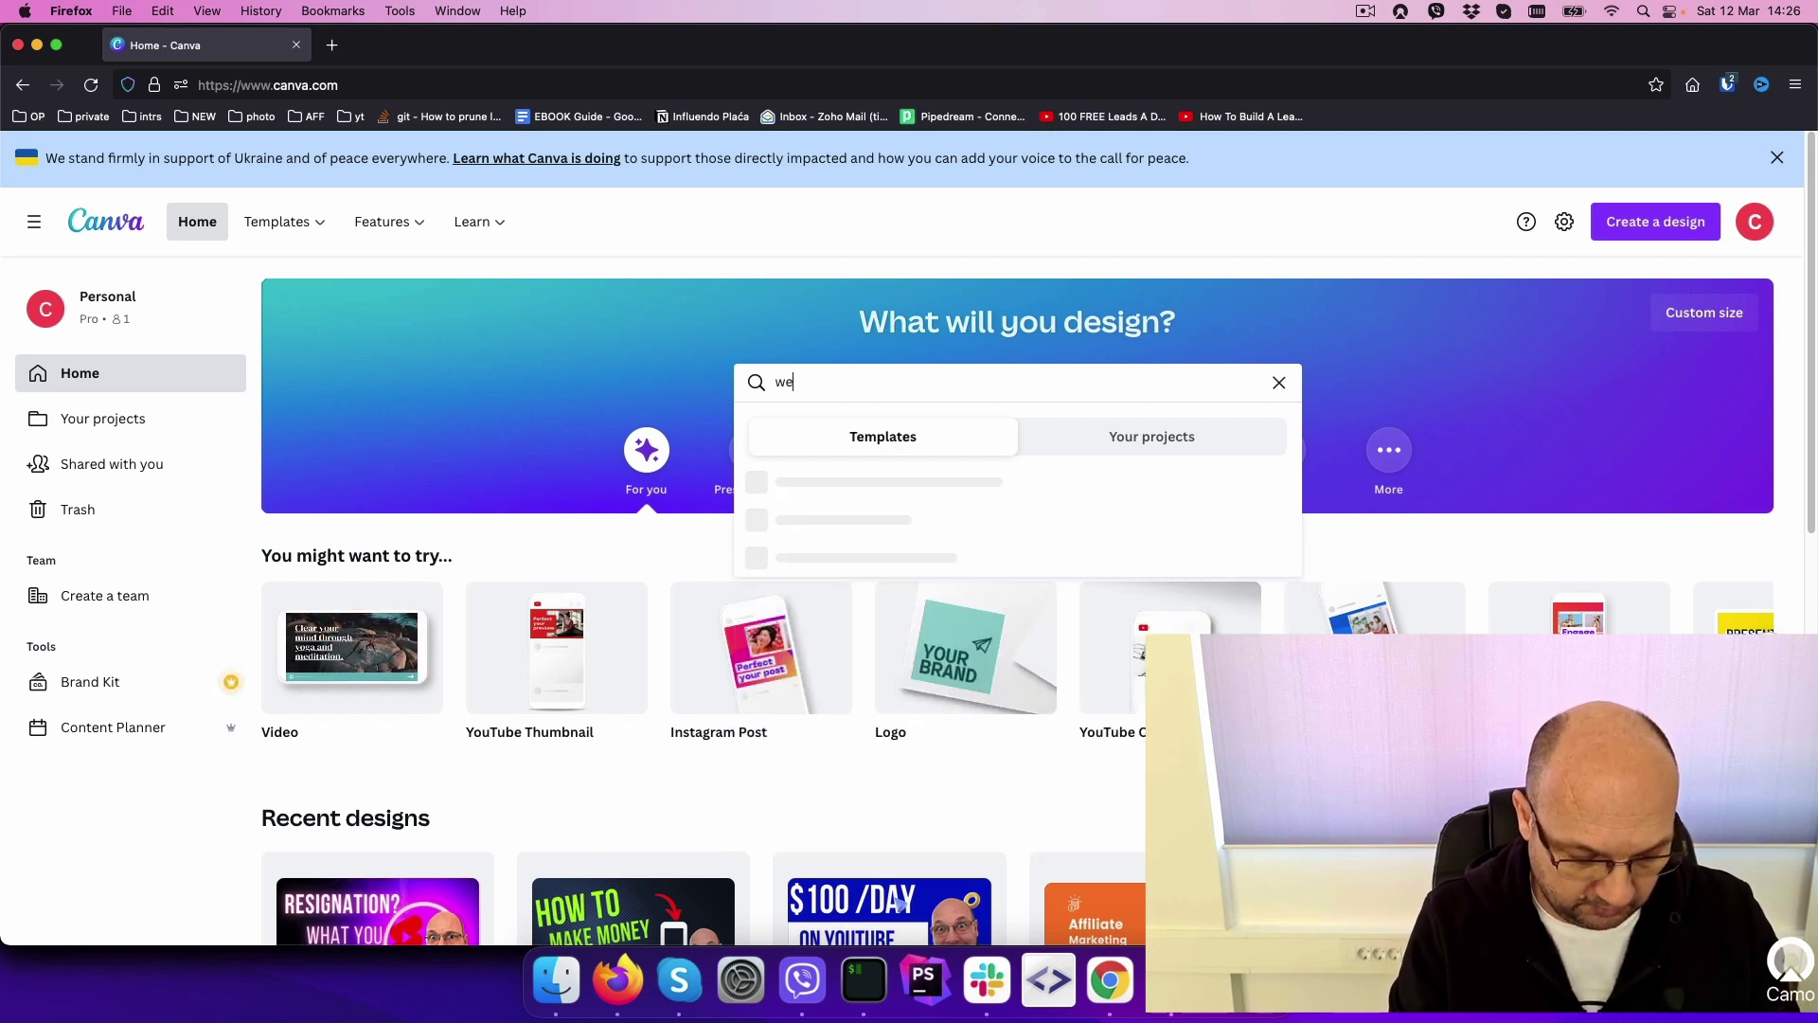
type("bsites")
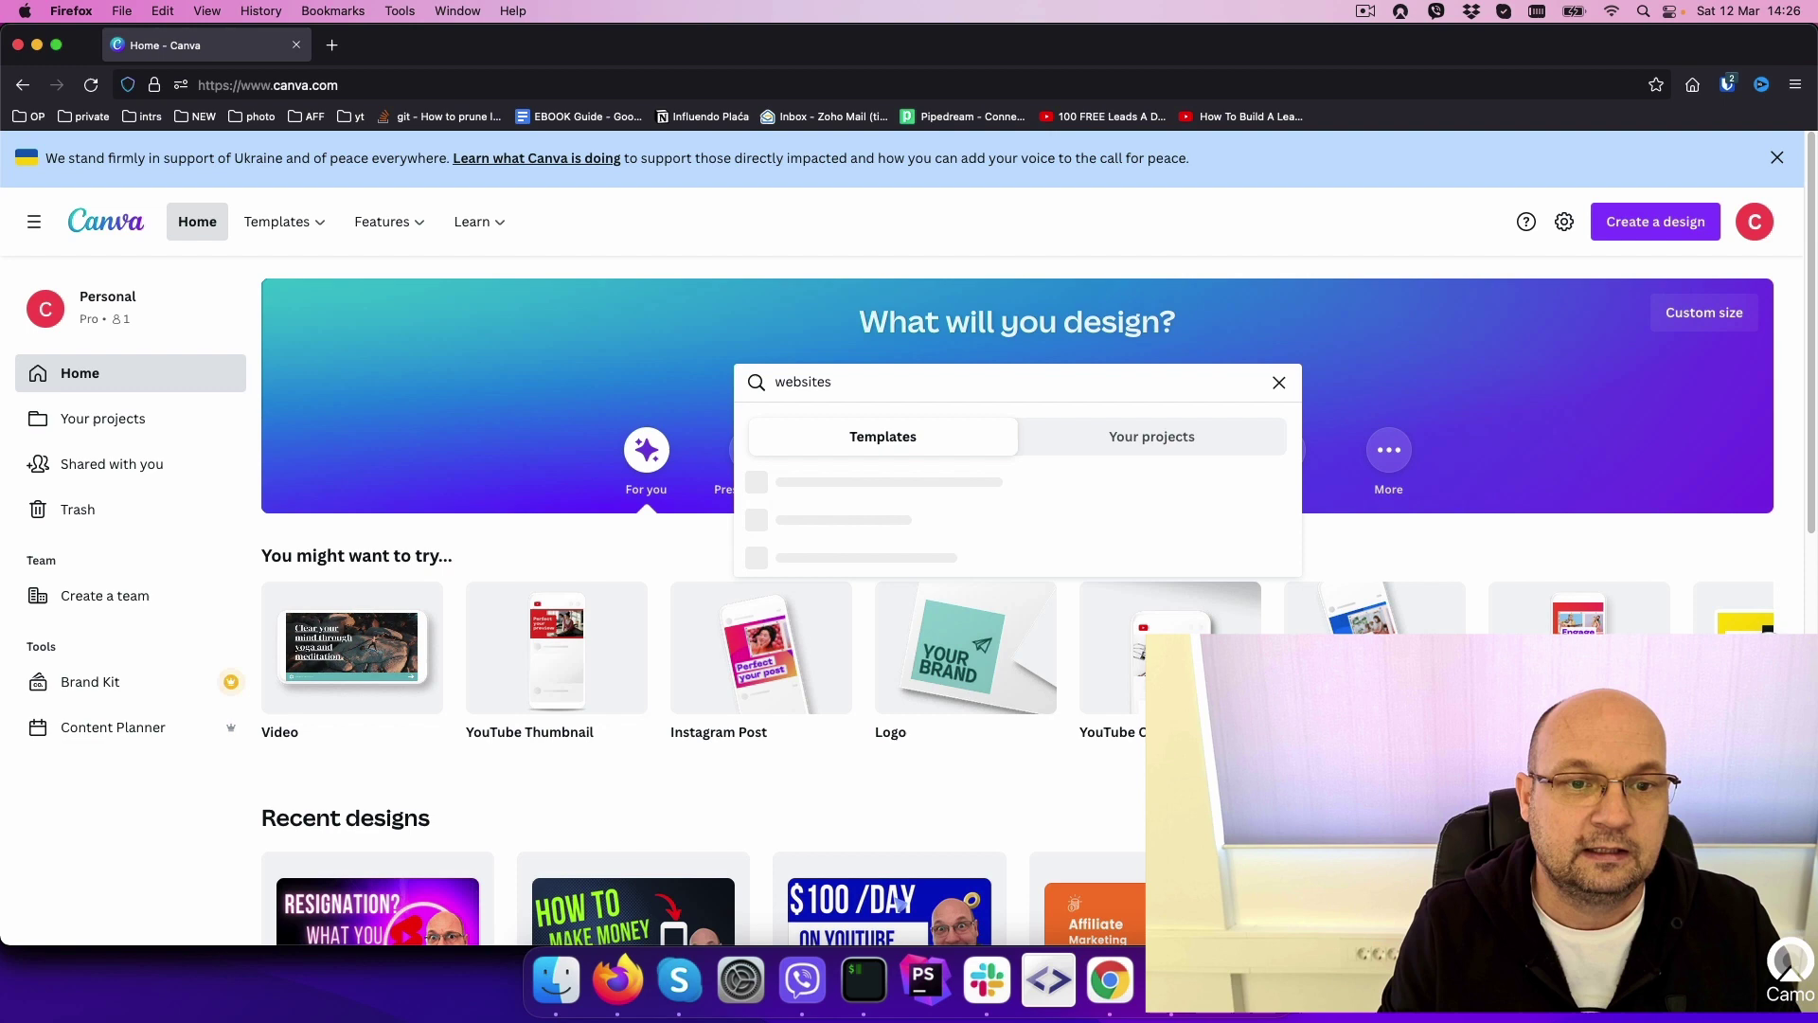
left_click(830, 503)
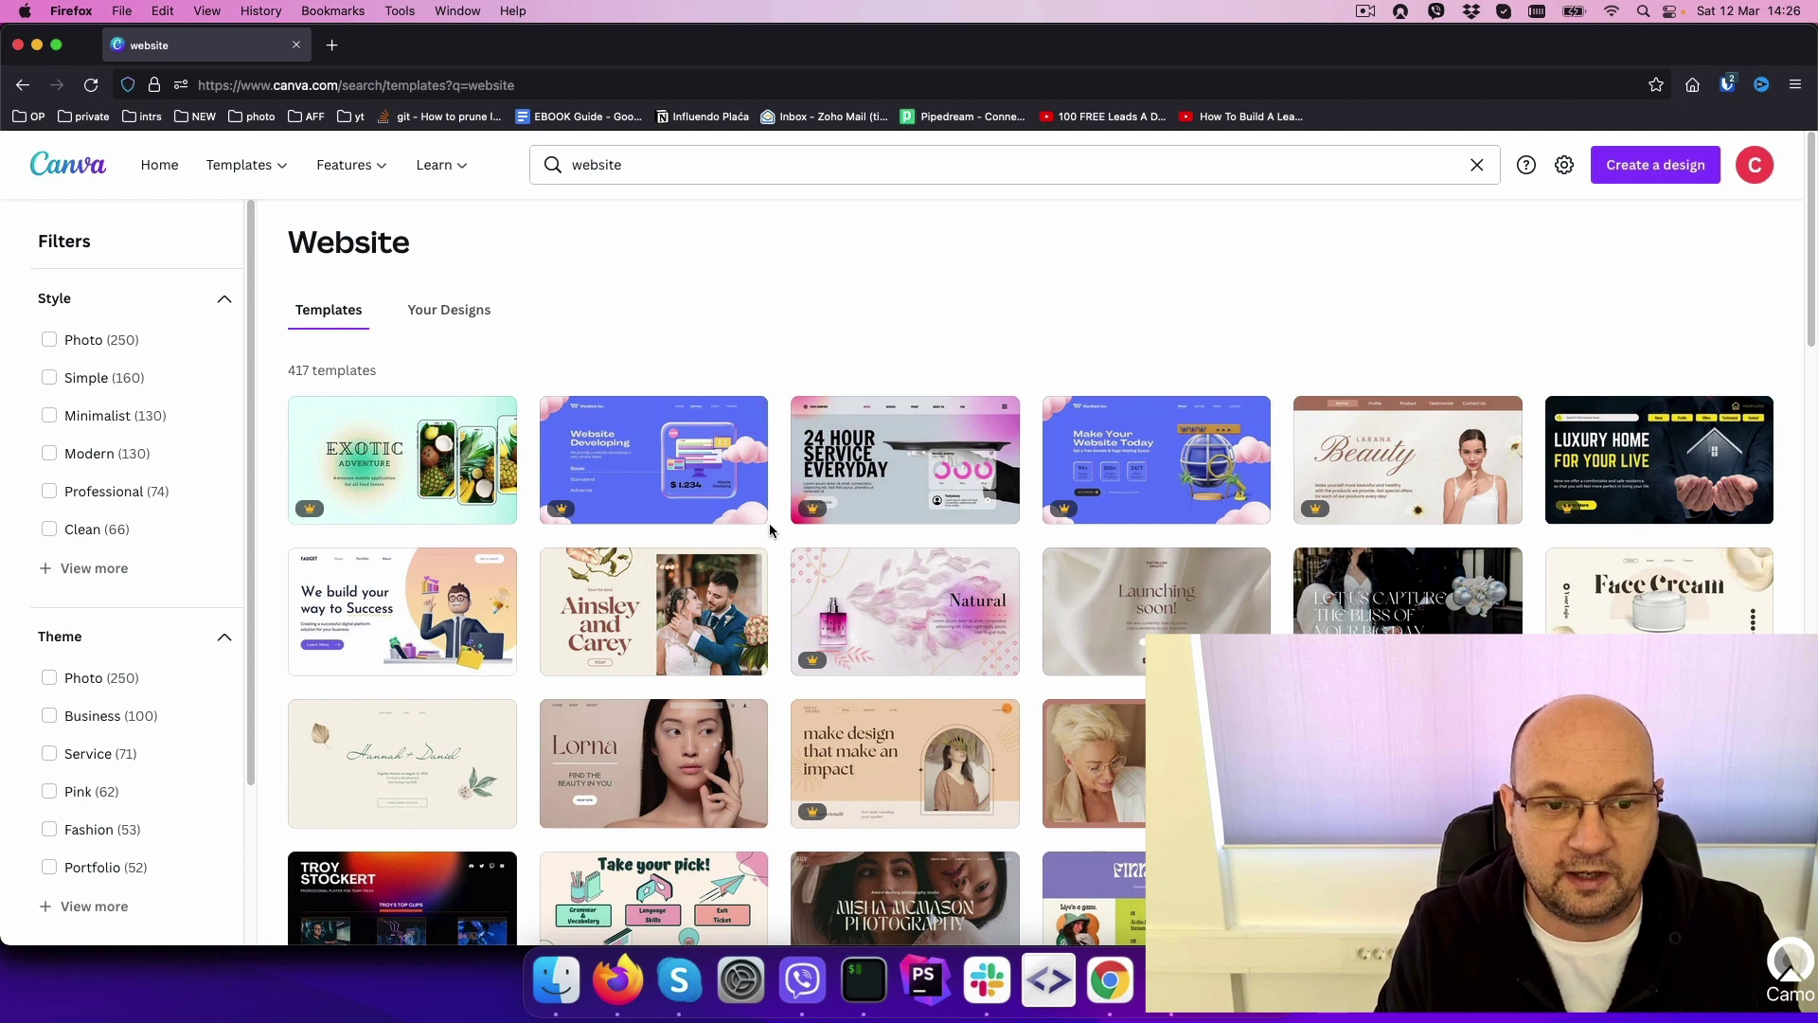
scroll(774, 529, "down", 3)
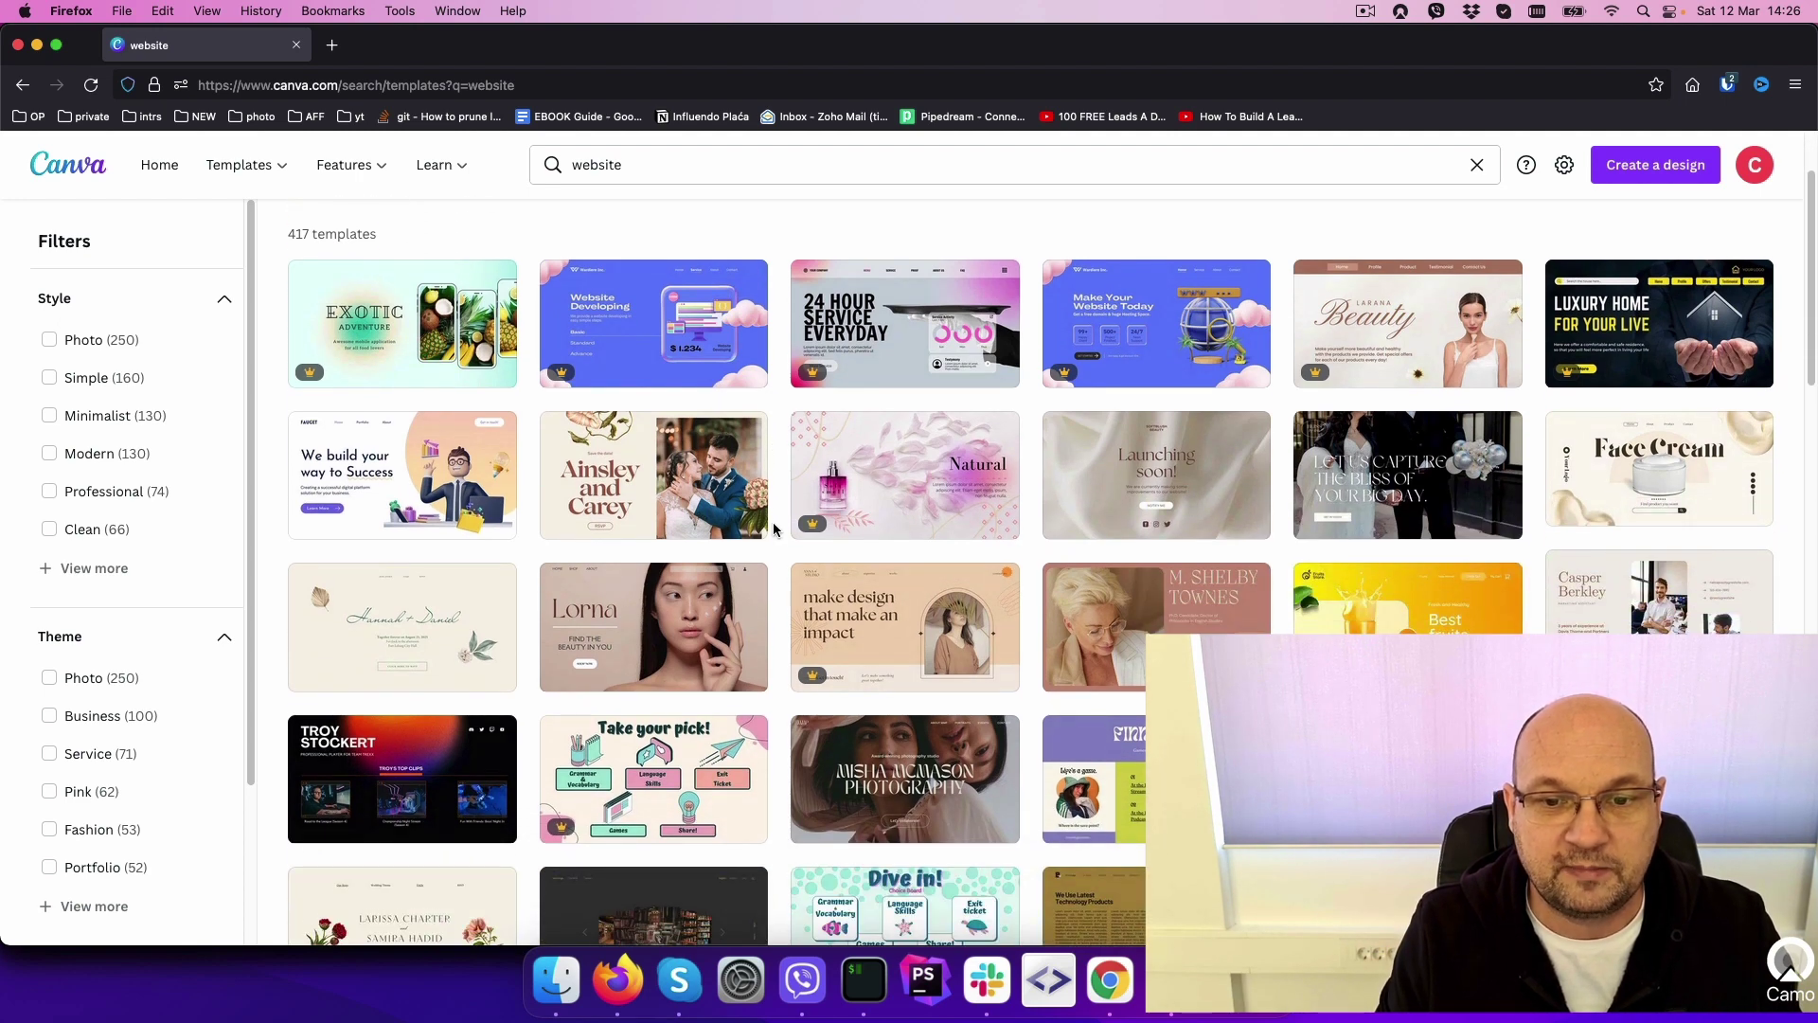
scroll(774, 529, "down", 2)
scroll(771, 541, "up", 5)
- Narrow the website results to the Business Websites category, showing 94 templates
left_click(607, 163)
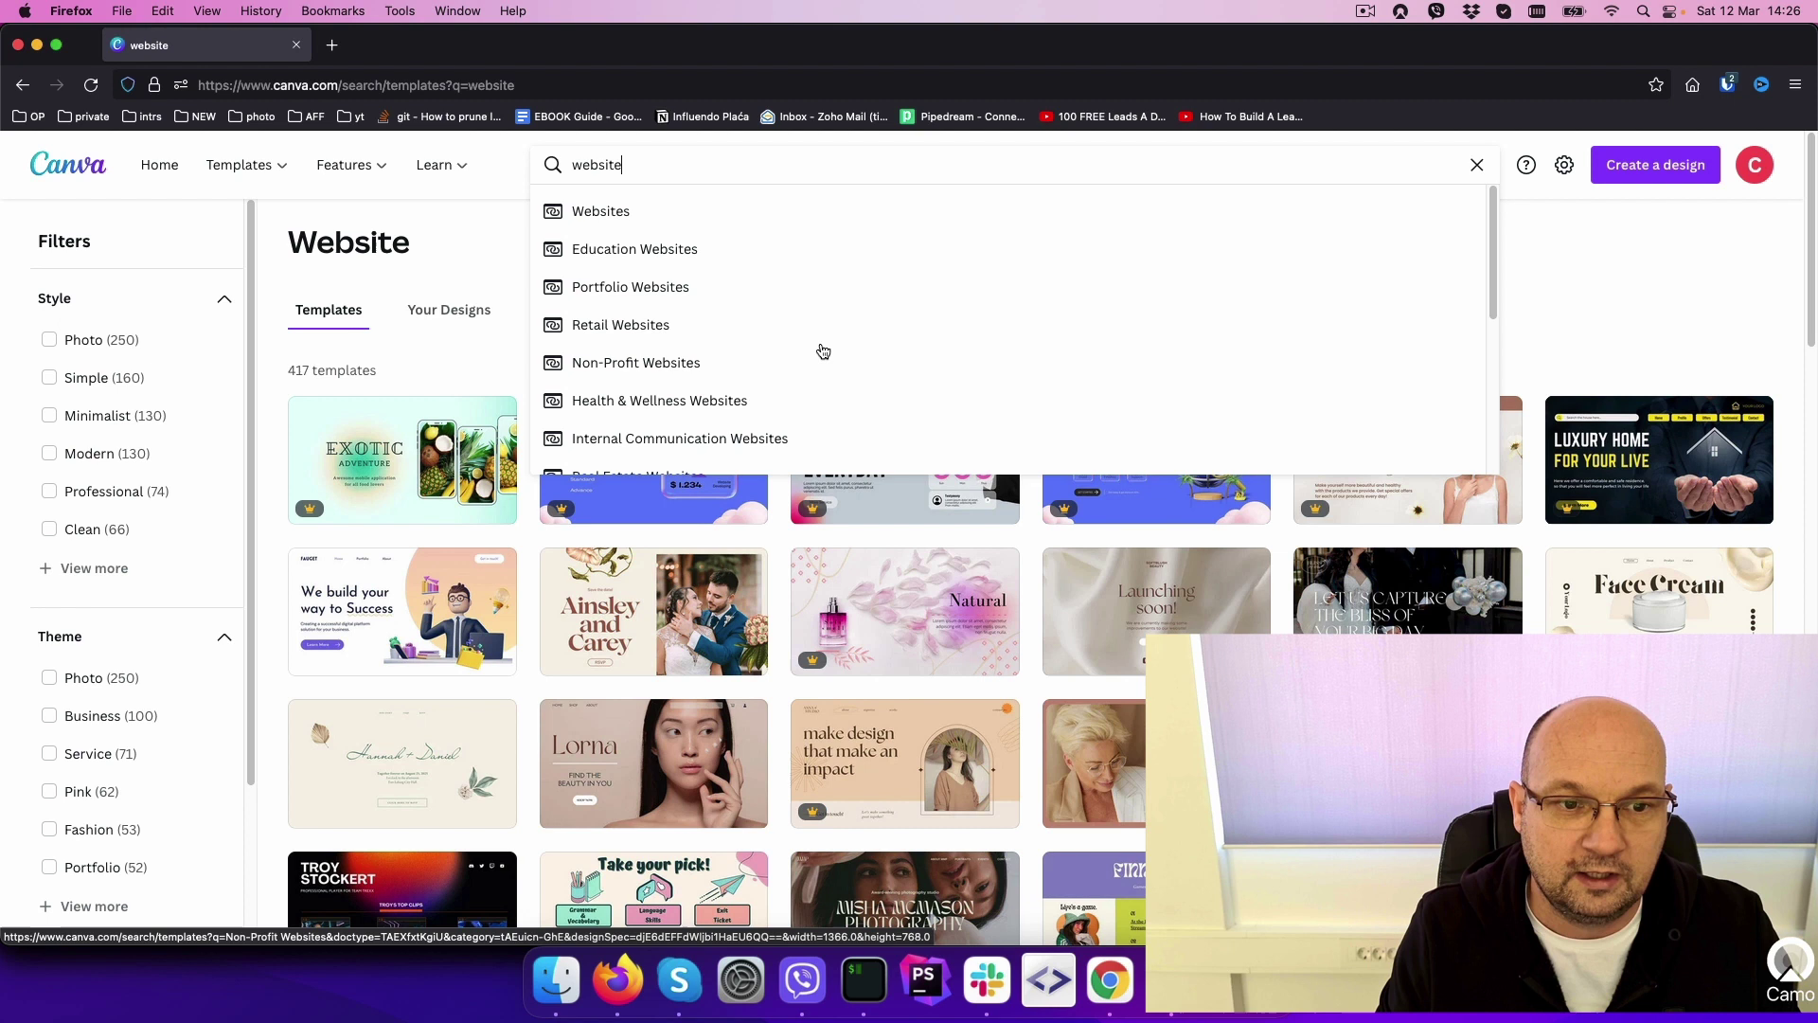
scroll(823, 352, "down", 2)
scroll(823, 352, "down", 2)
scroll(823, 351, "down", 1)
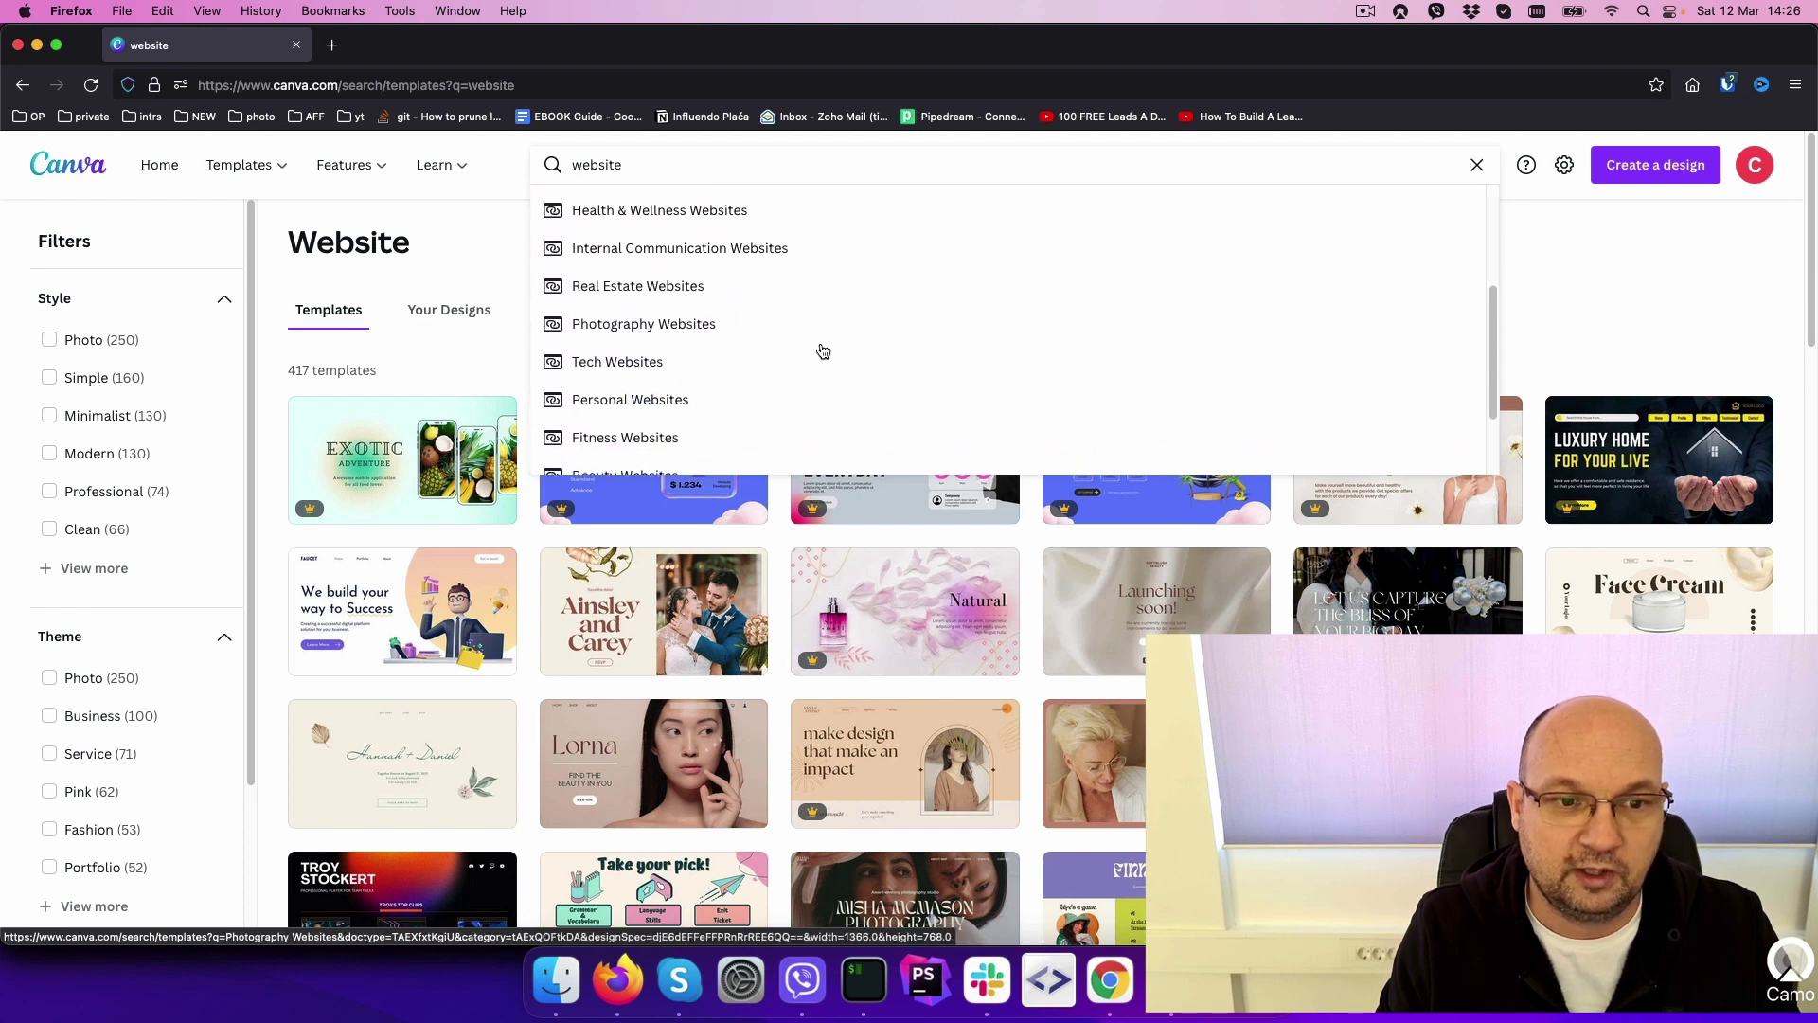
scroll(823, 352, "down", 2)
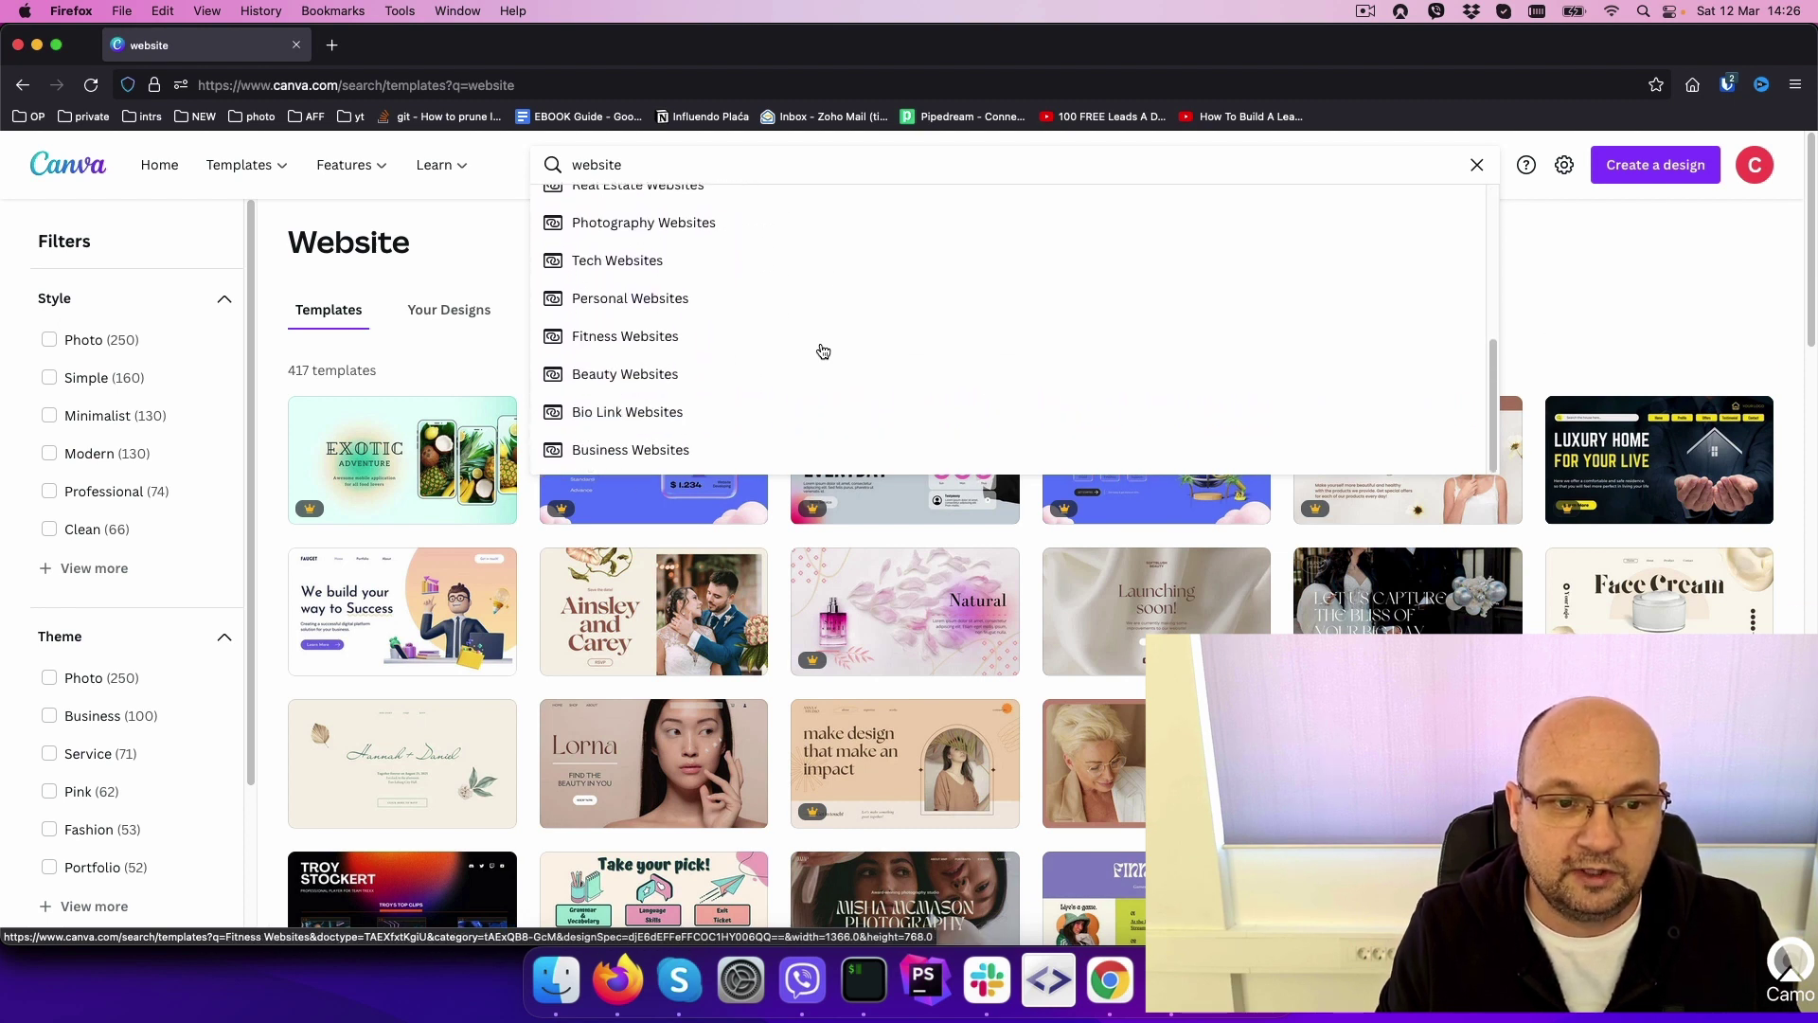
left_click(674, 448)
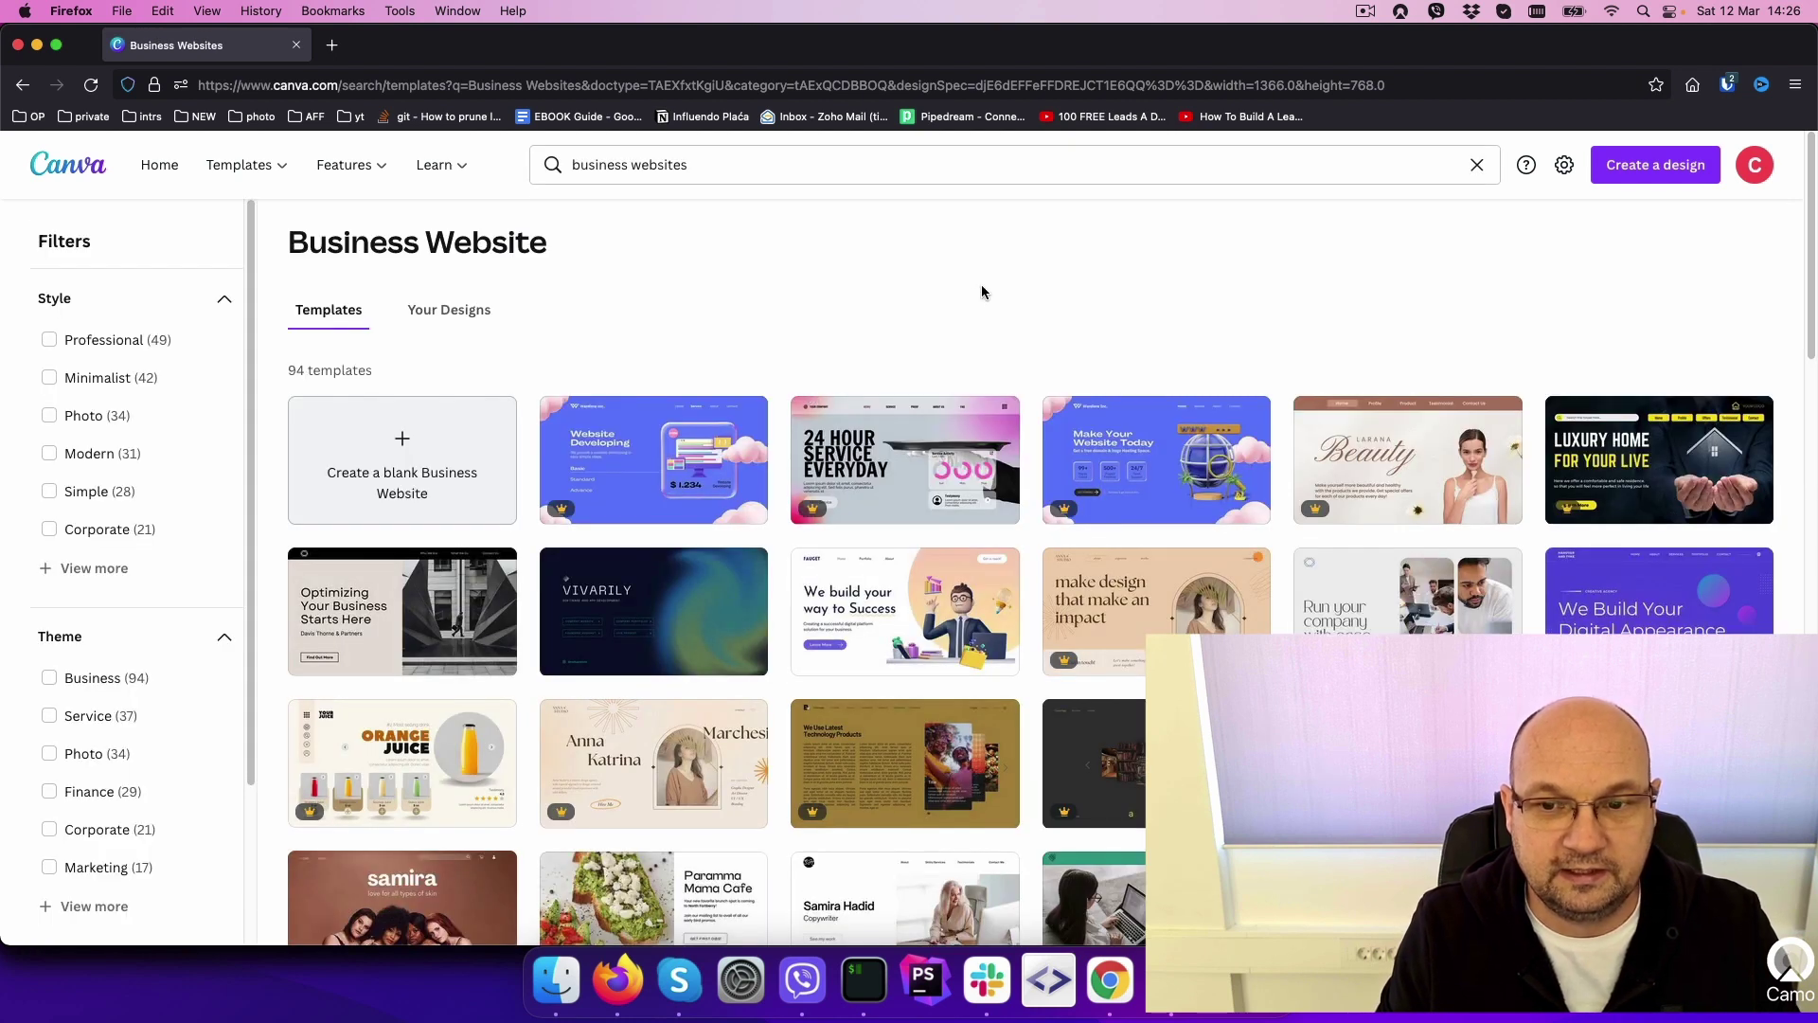
- Open the Optimizing Your Business template and change the heading to 'Honest Your Business Starts Here'
left_click(408, 617)
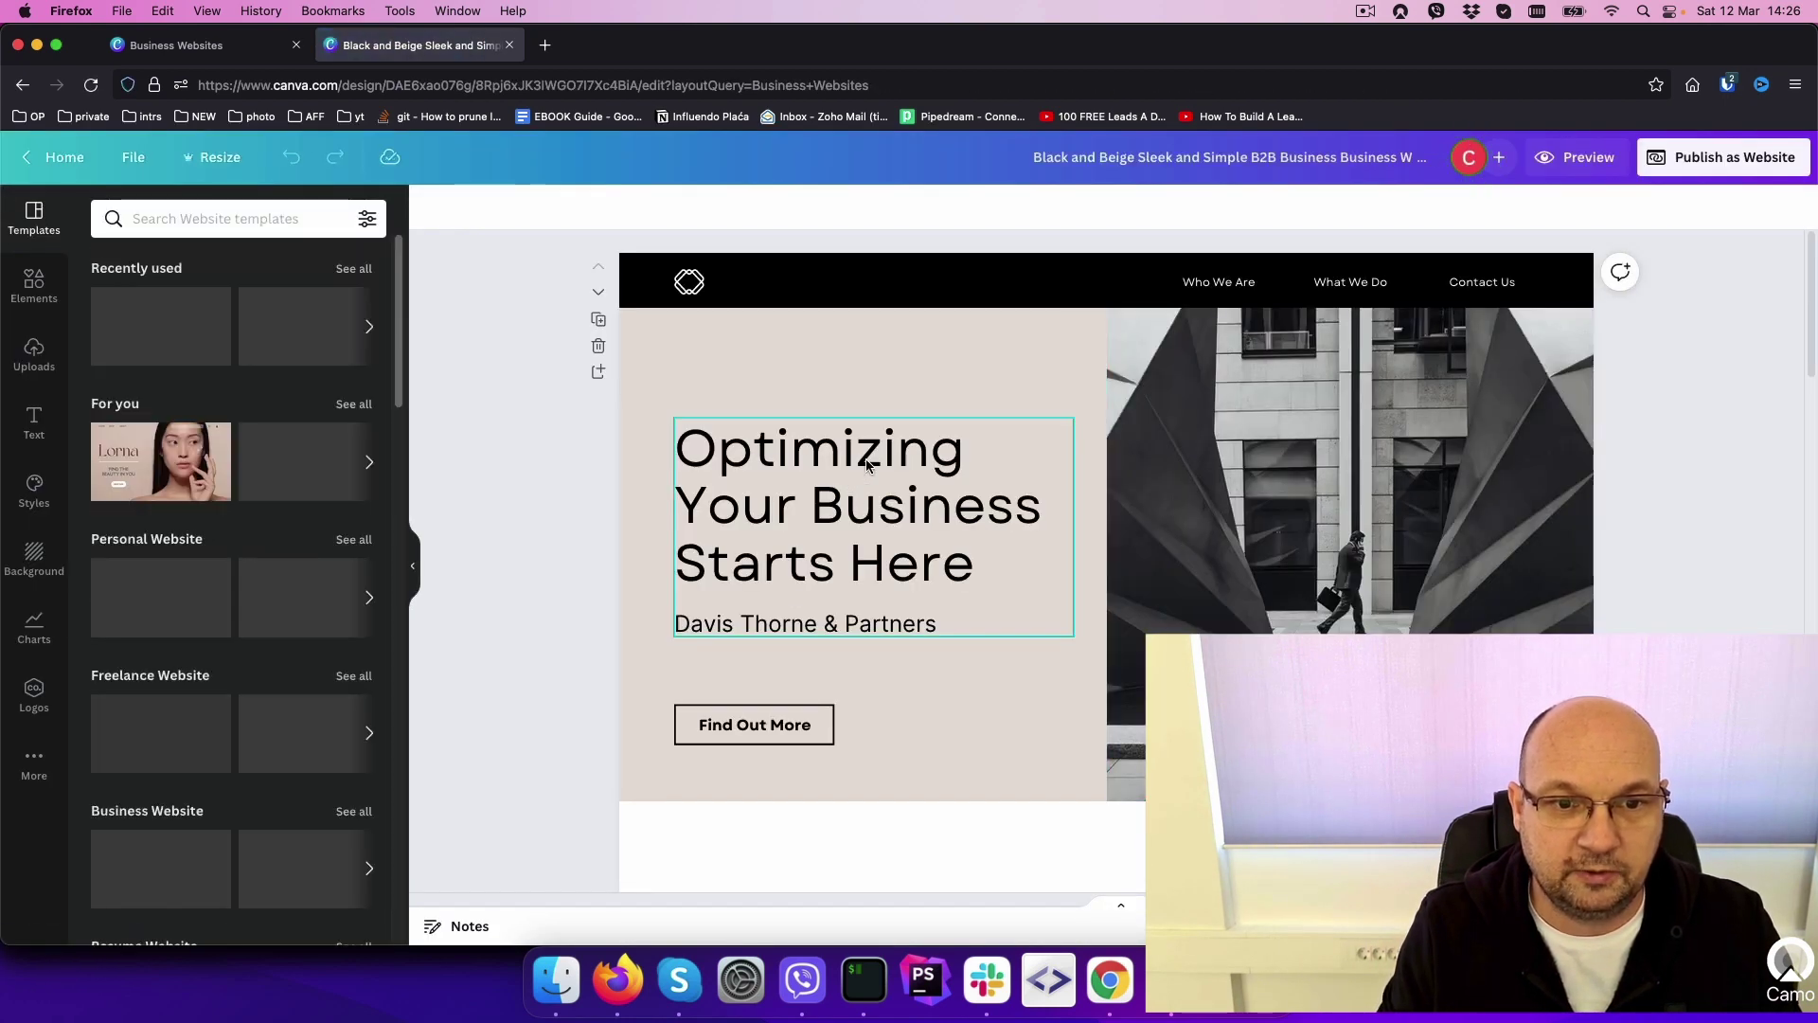
double_click(881, 461)
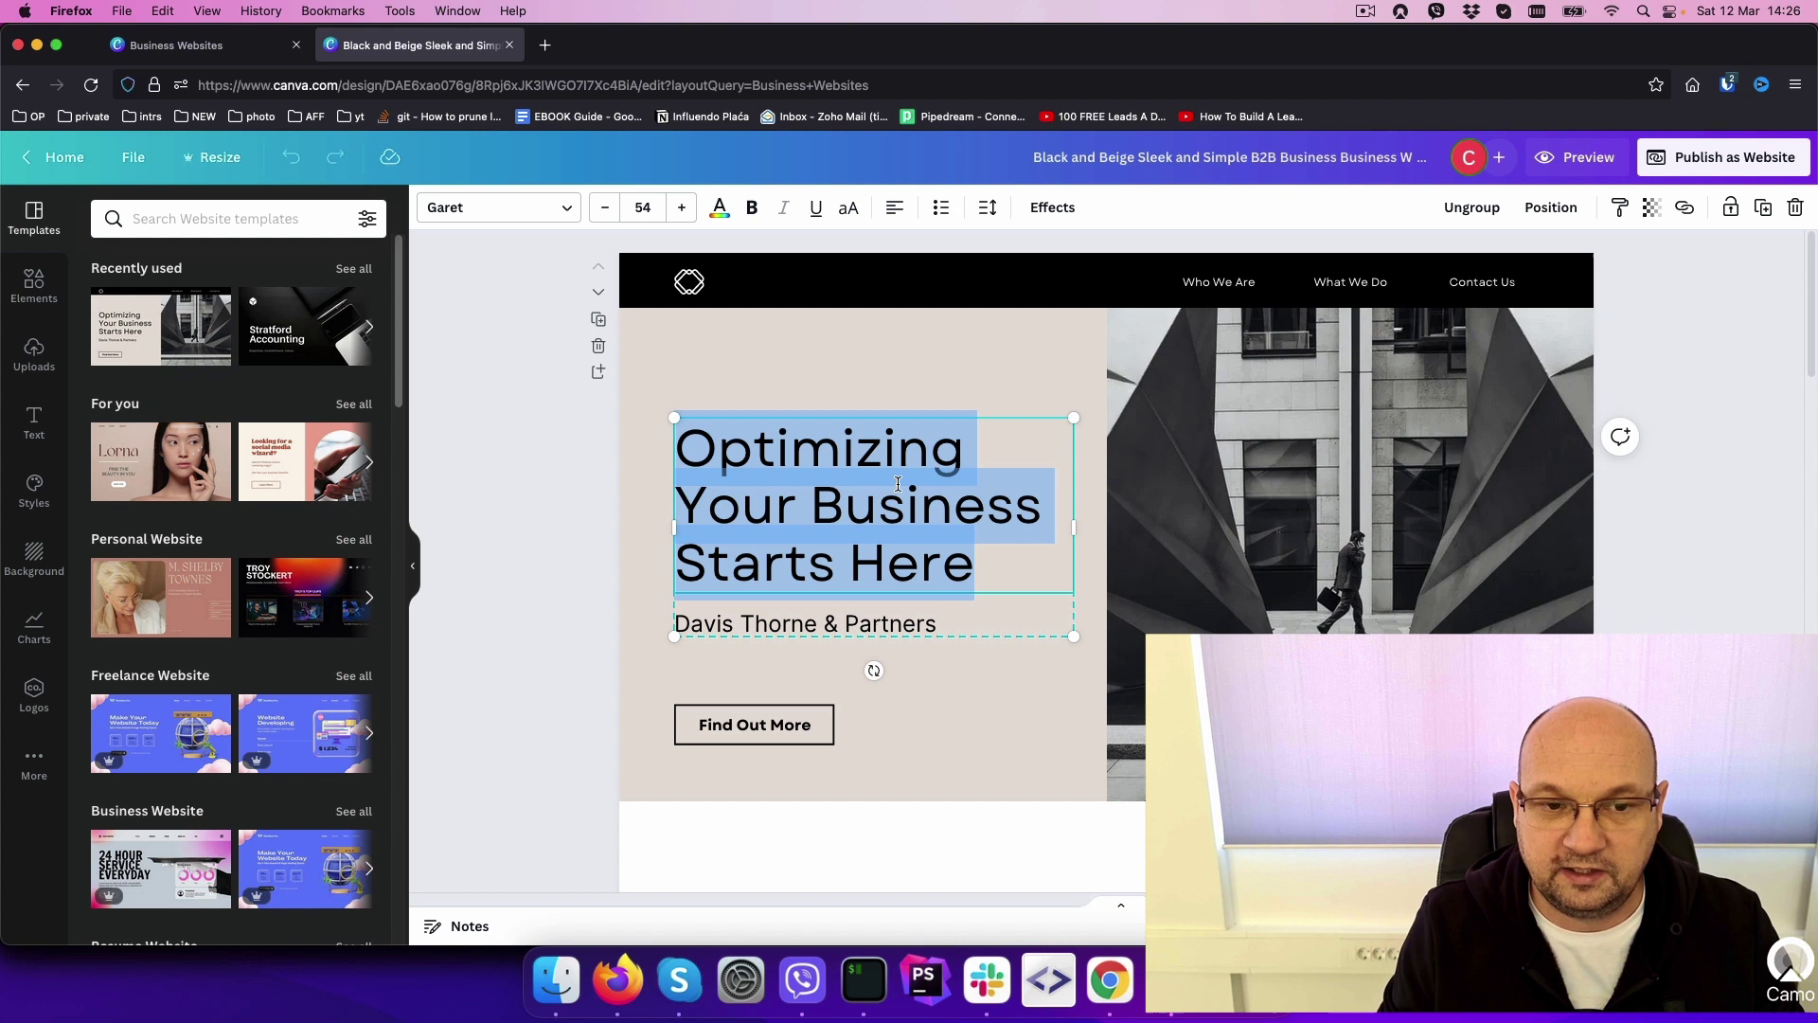
left_click_drag(978, 450, 675, 445)
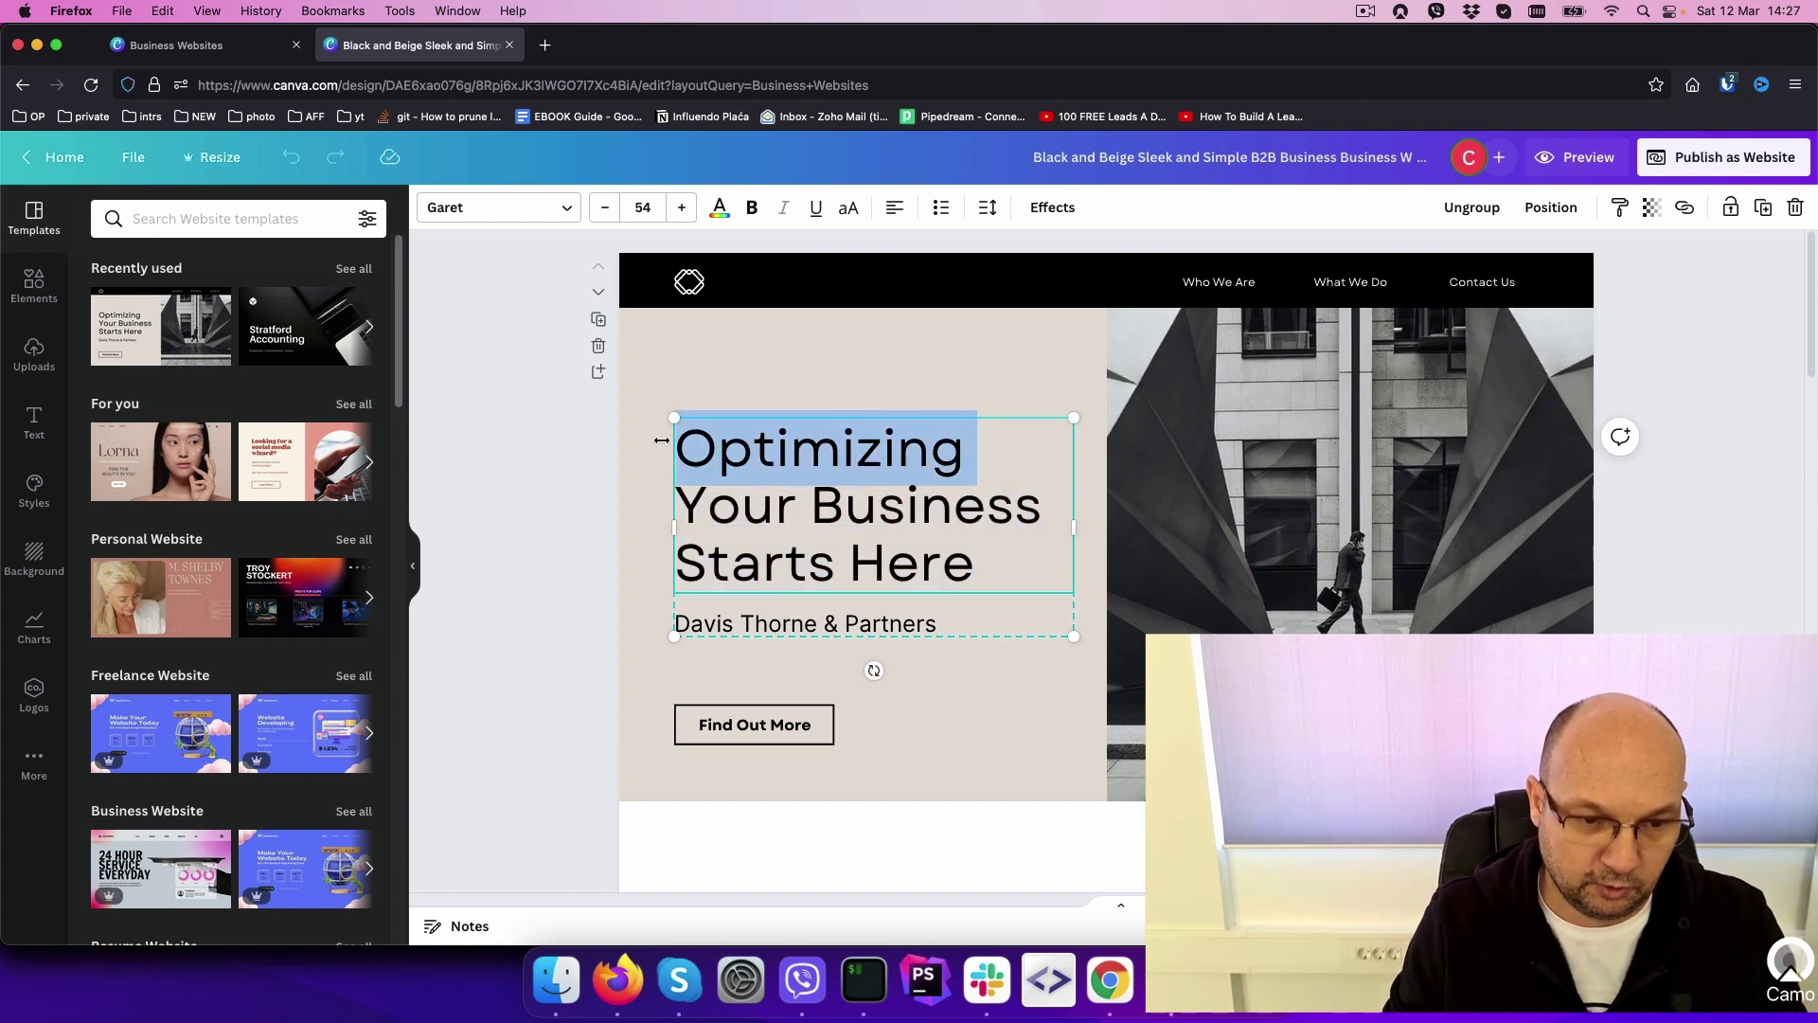
type("Honest")
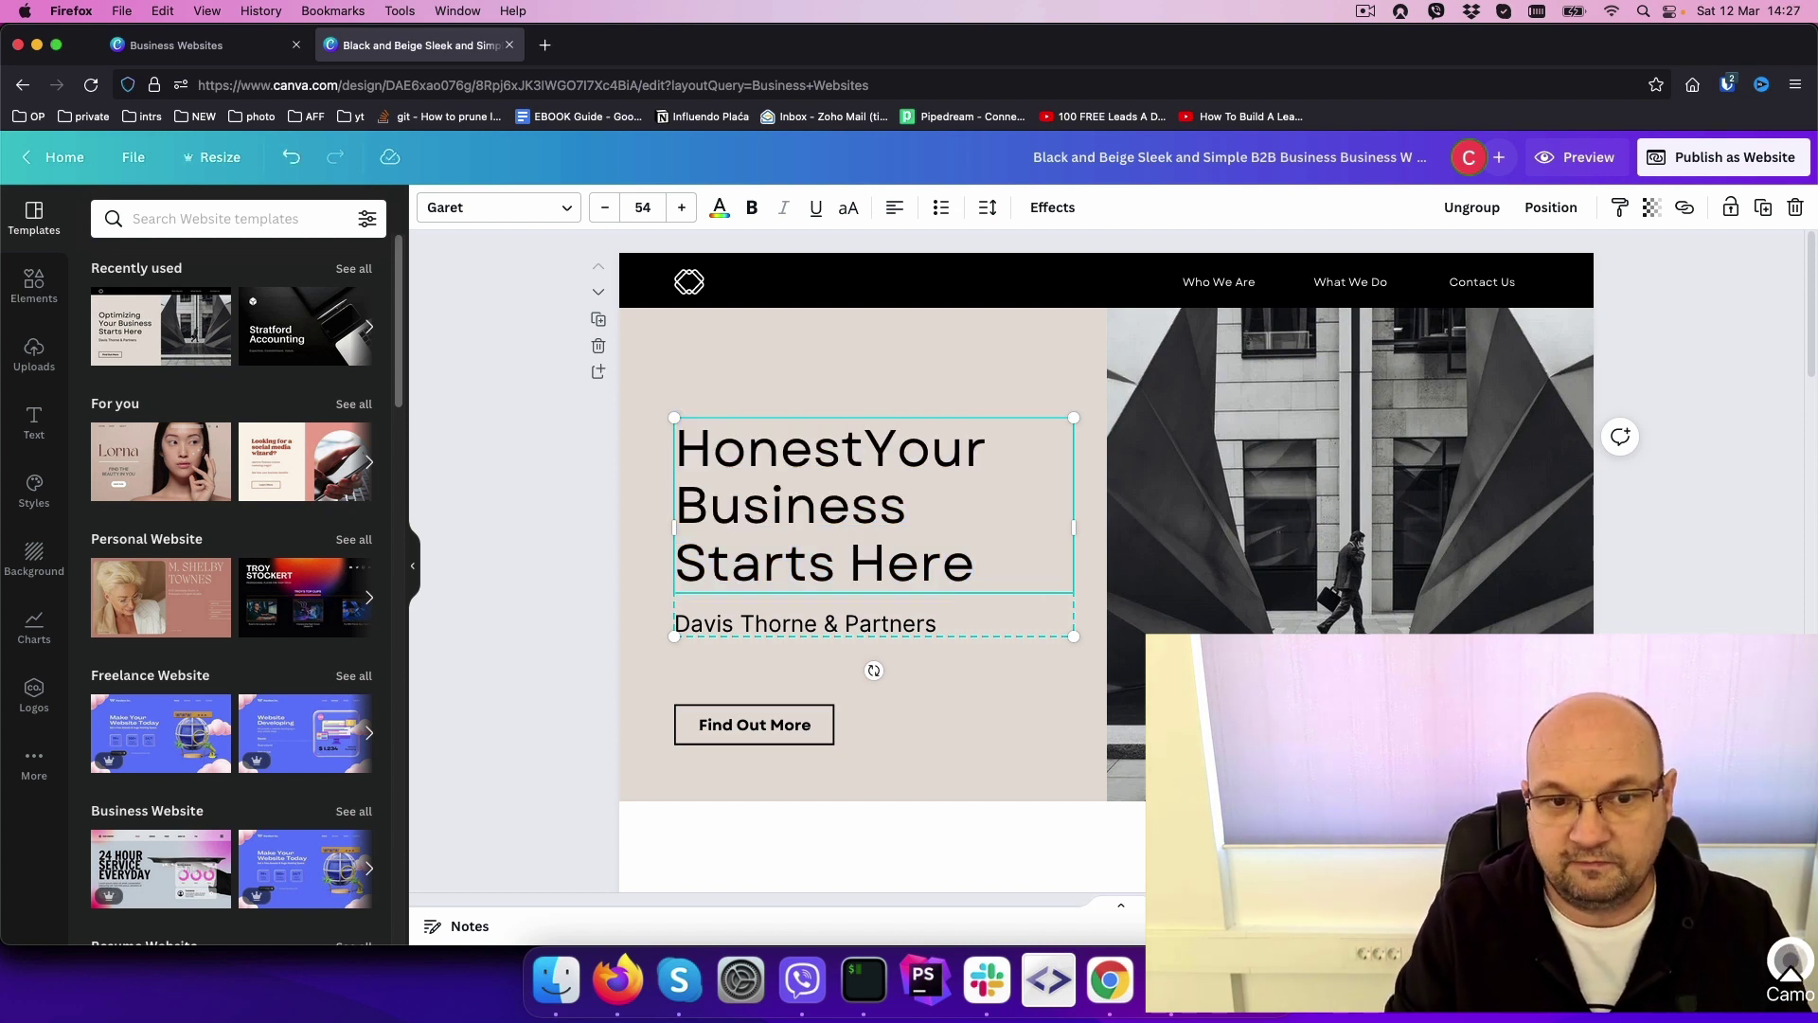
left_click(772, 727)
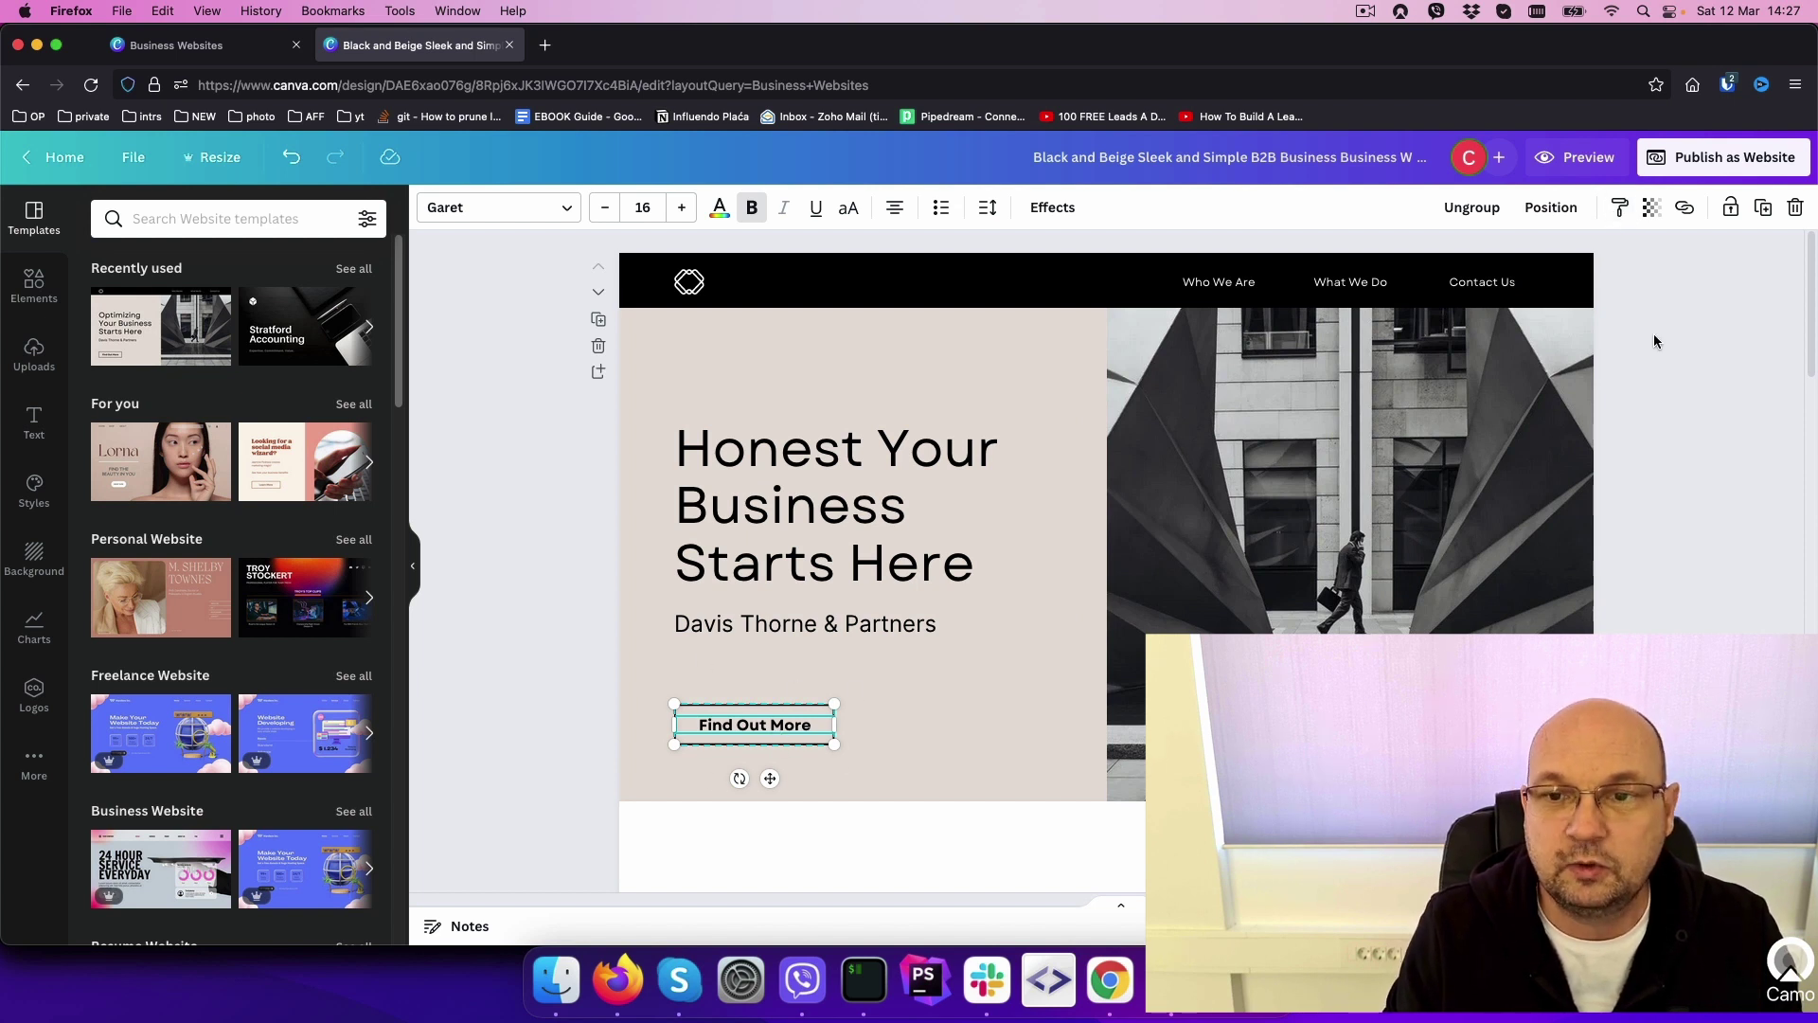
left_click(1687, 216)
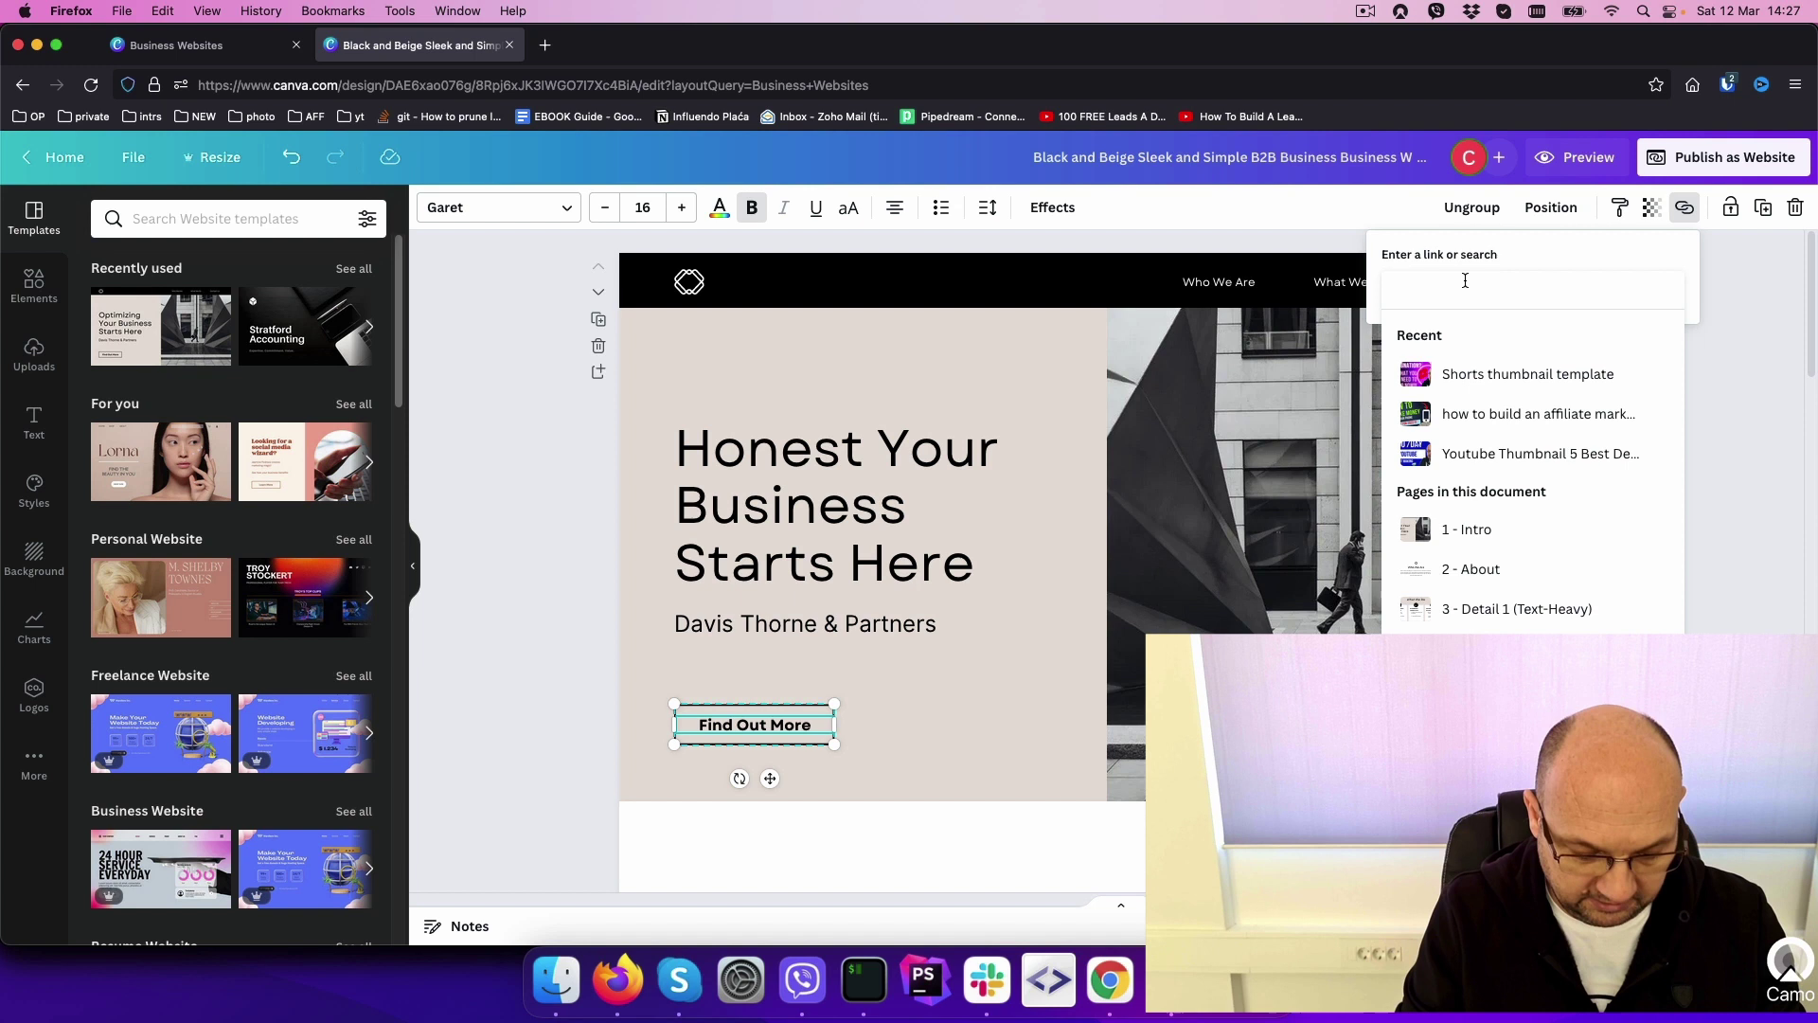
type("https://honestamrketi")
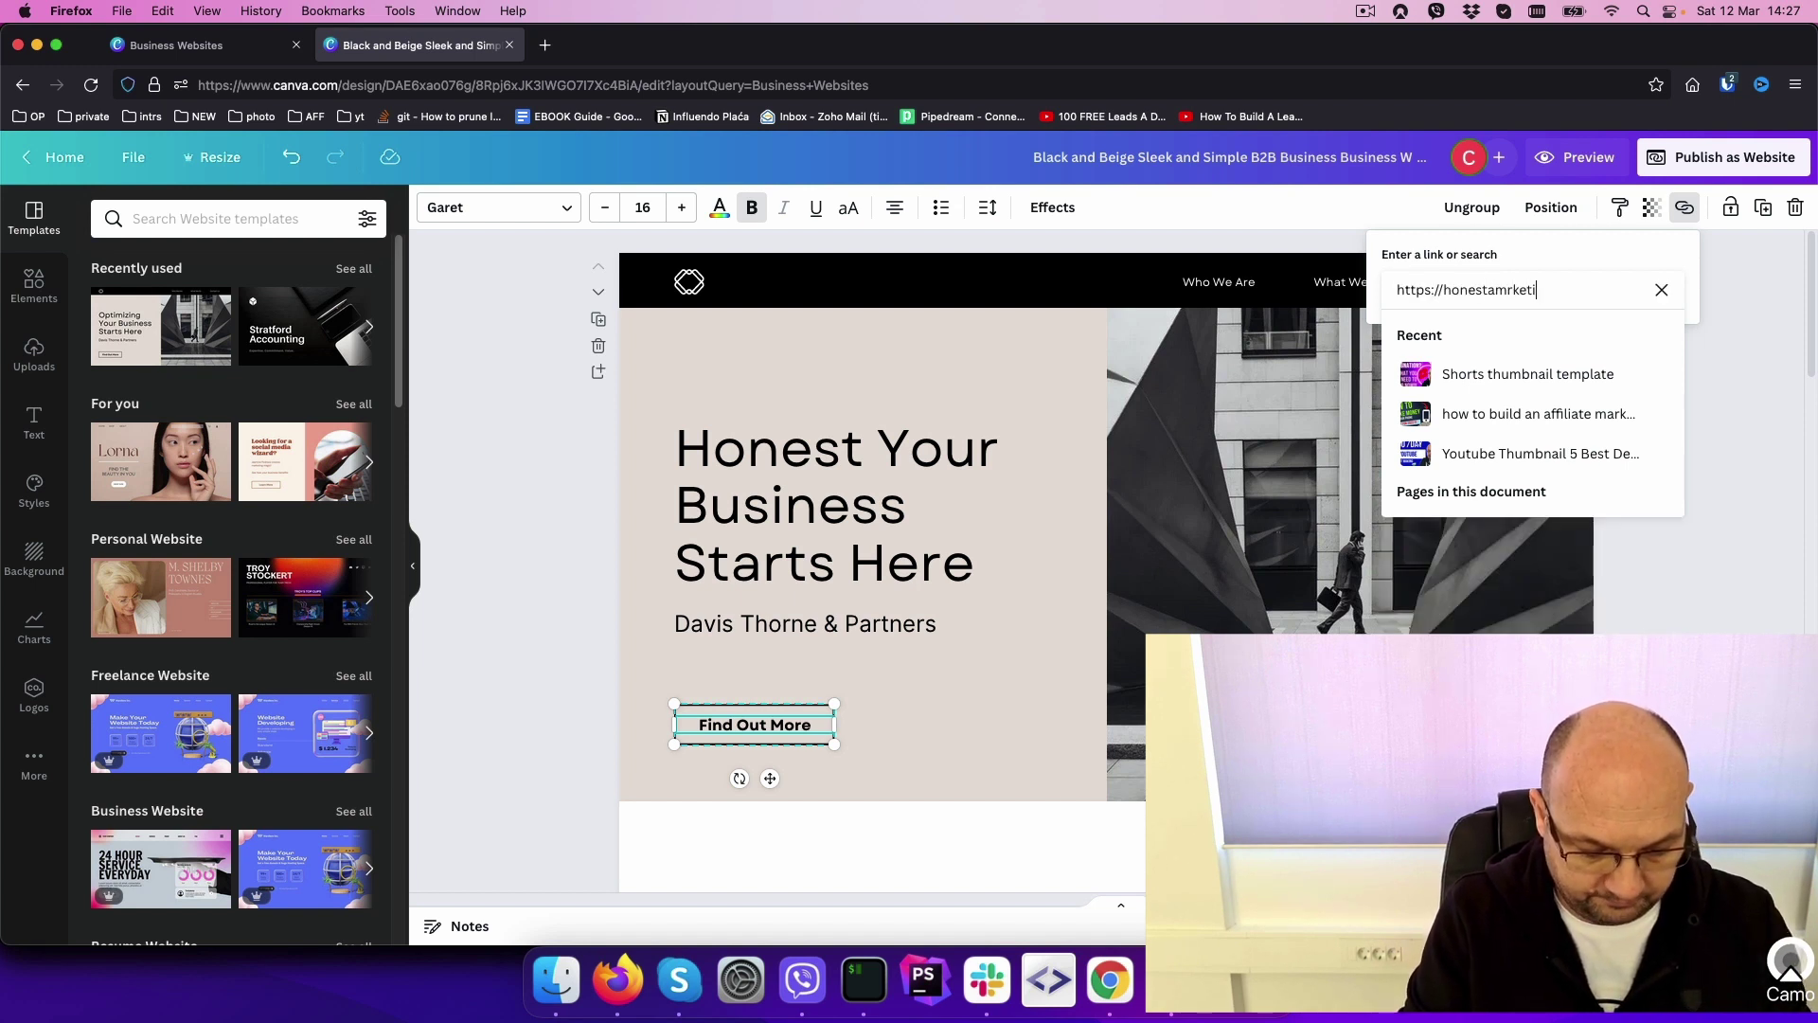
type("n")
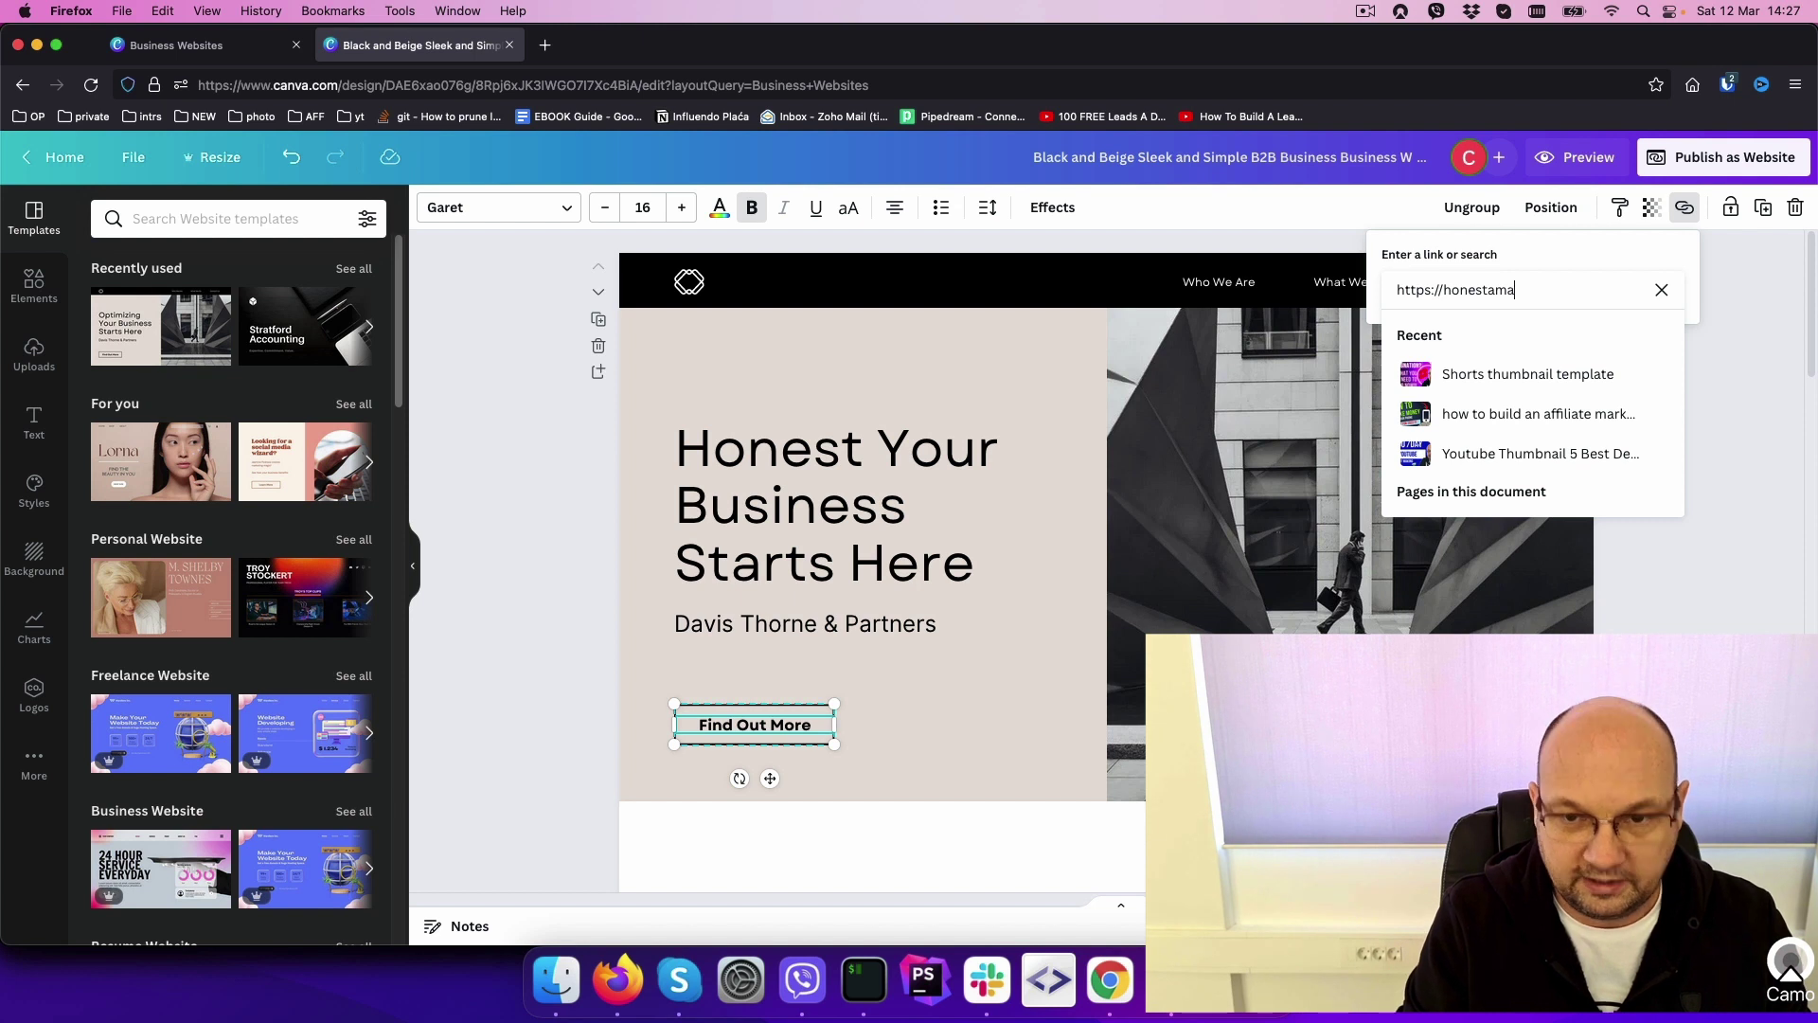
type("ketips.")
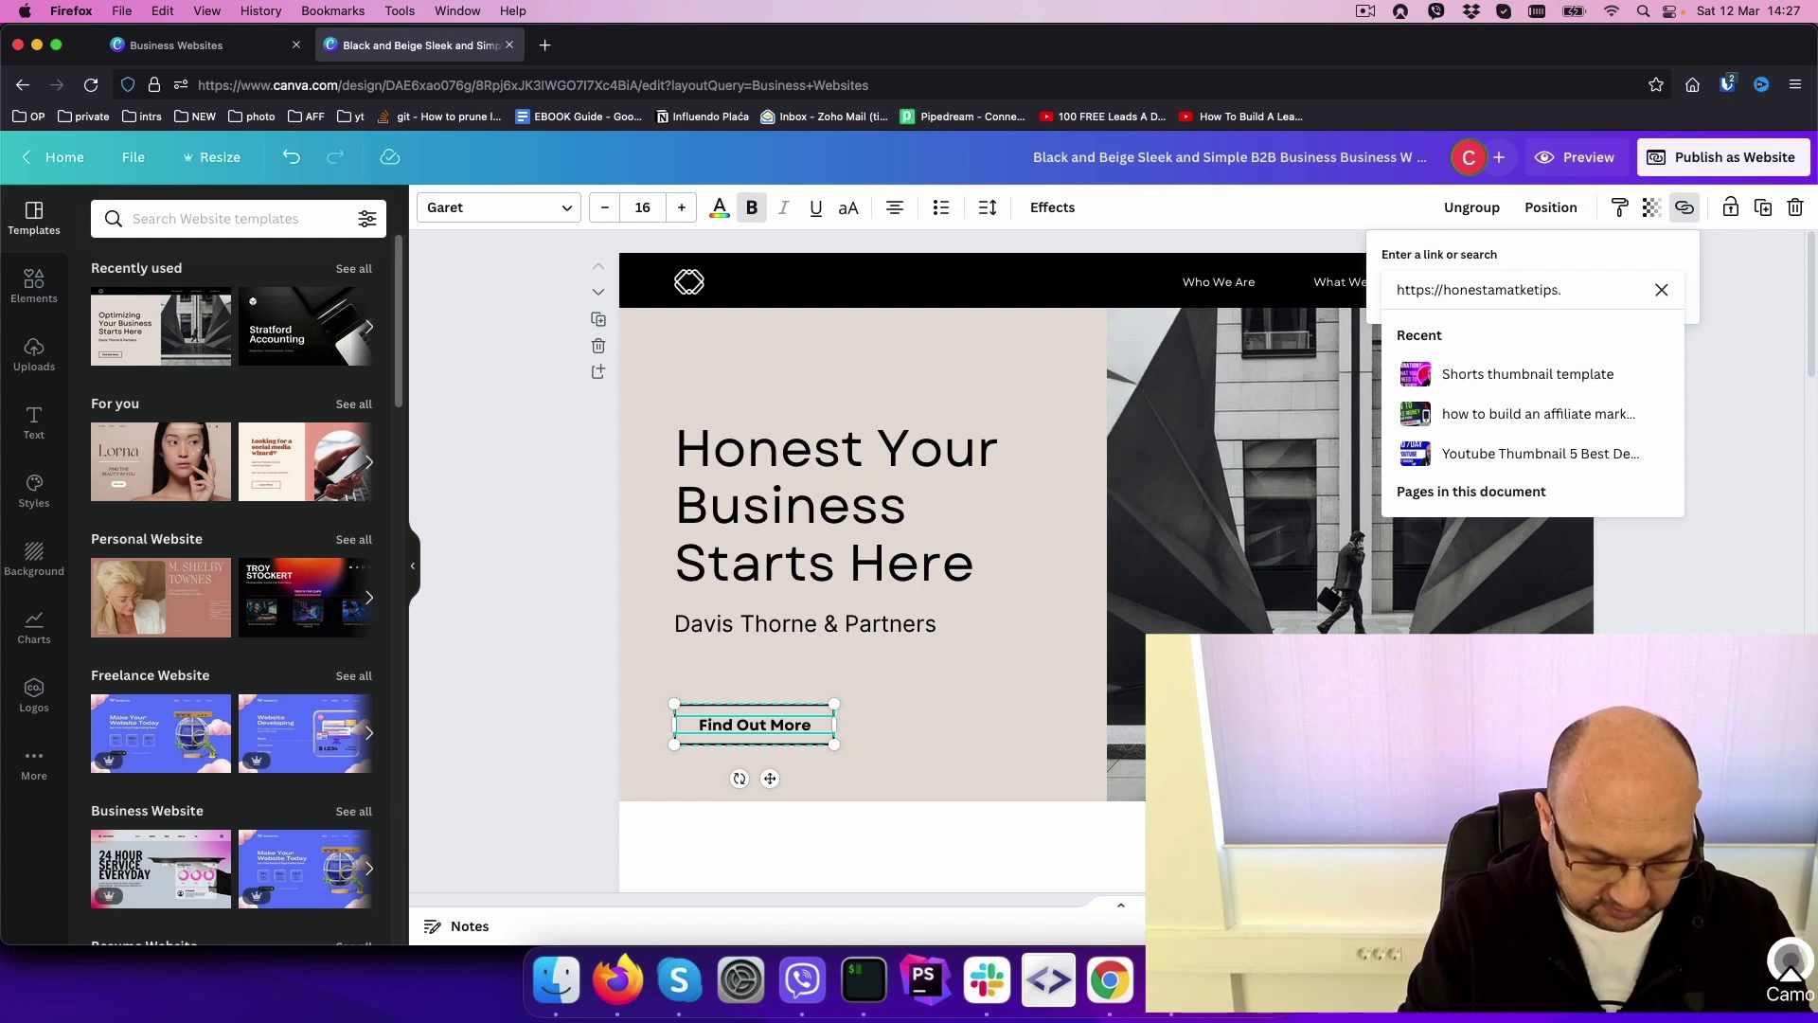
type("com")
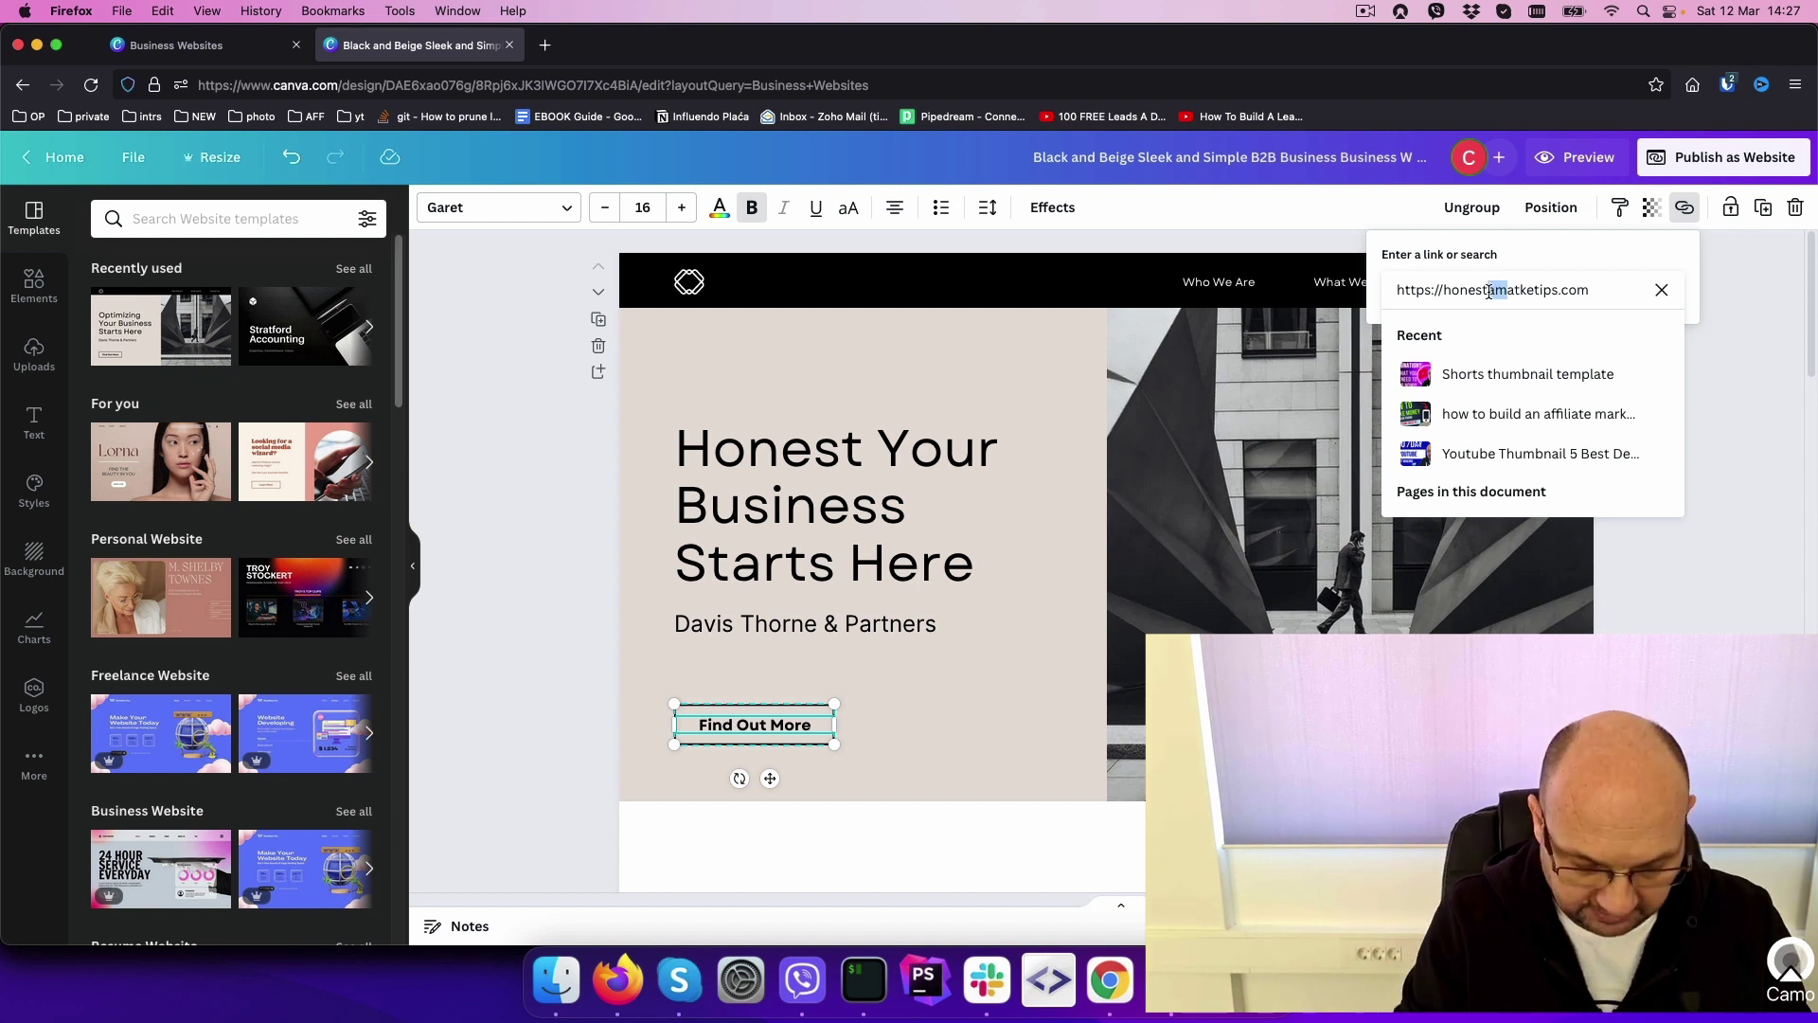
type("ma")
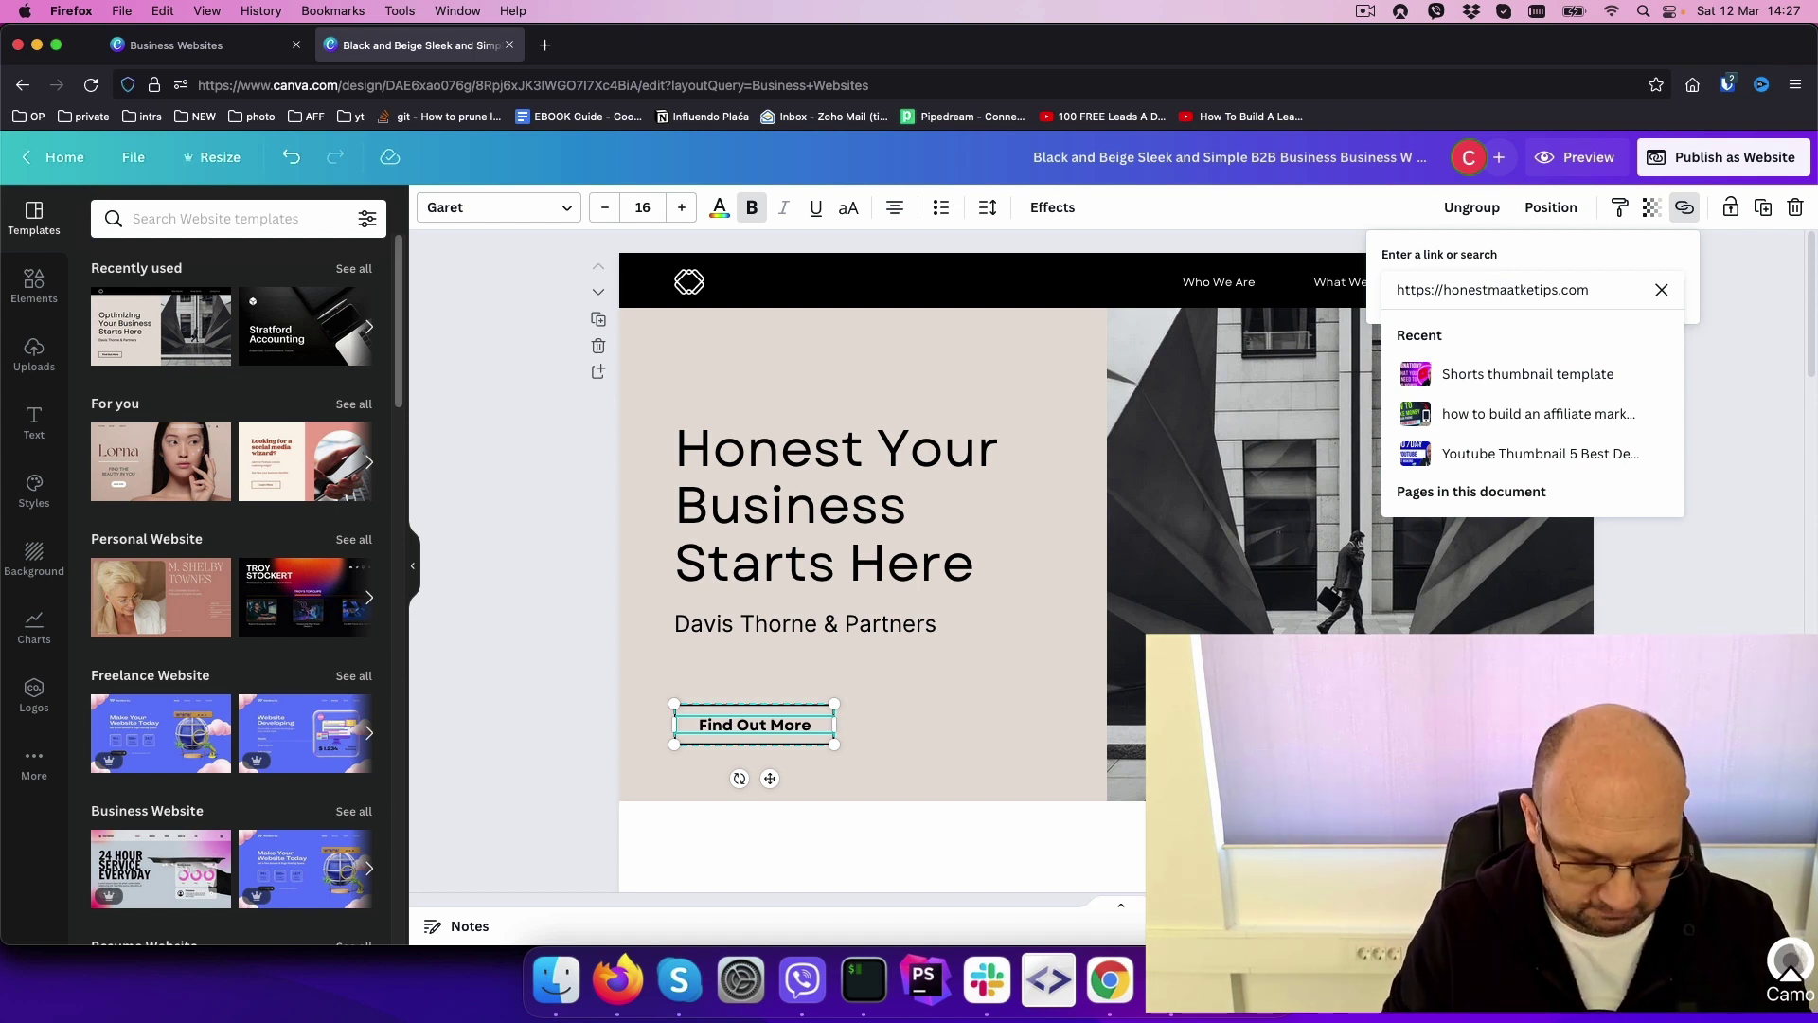
key("Delete")
key("Delete")
type("r")
key("BackSpace")
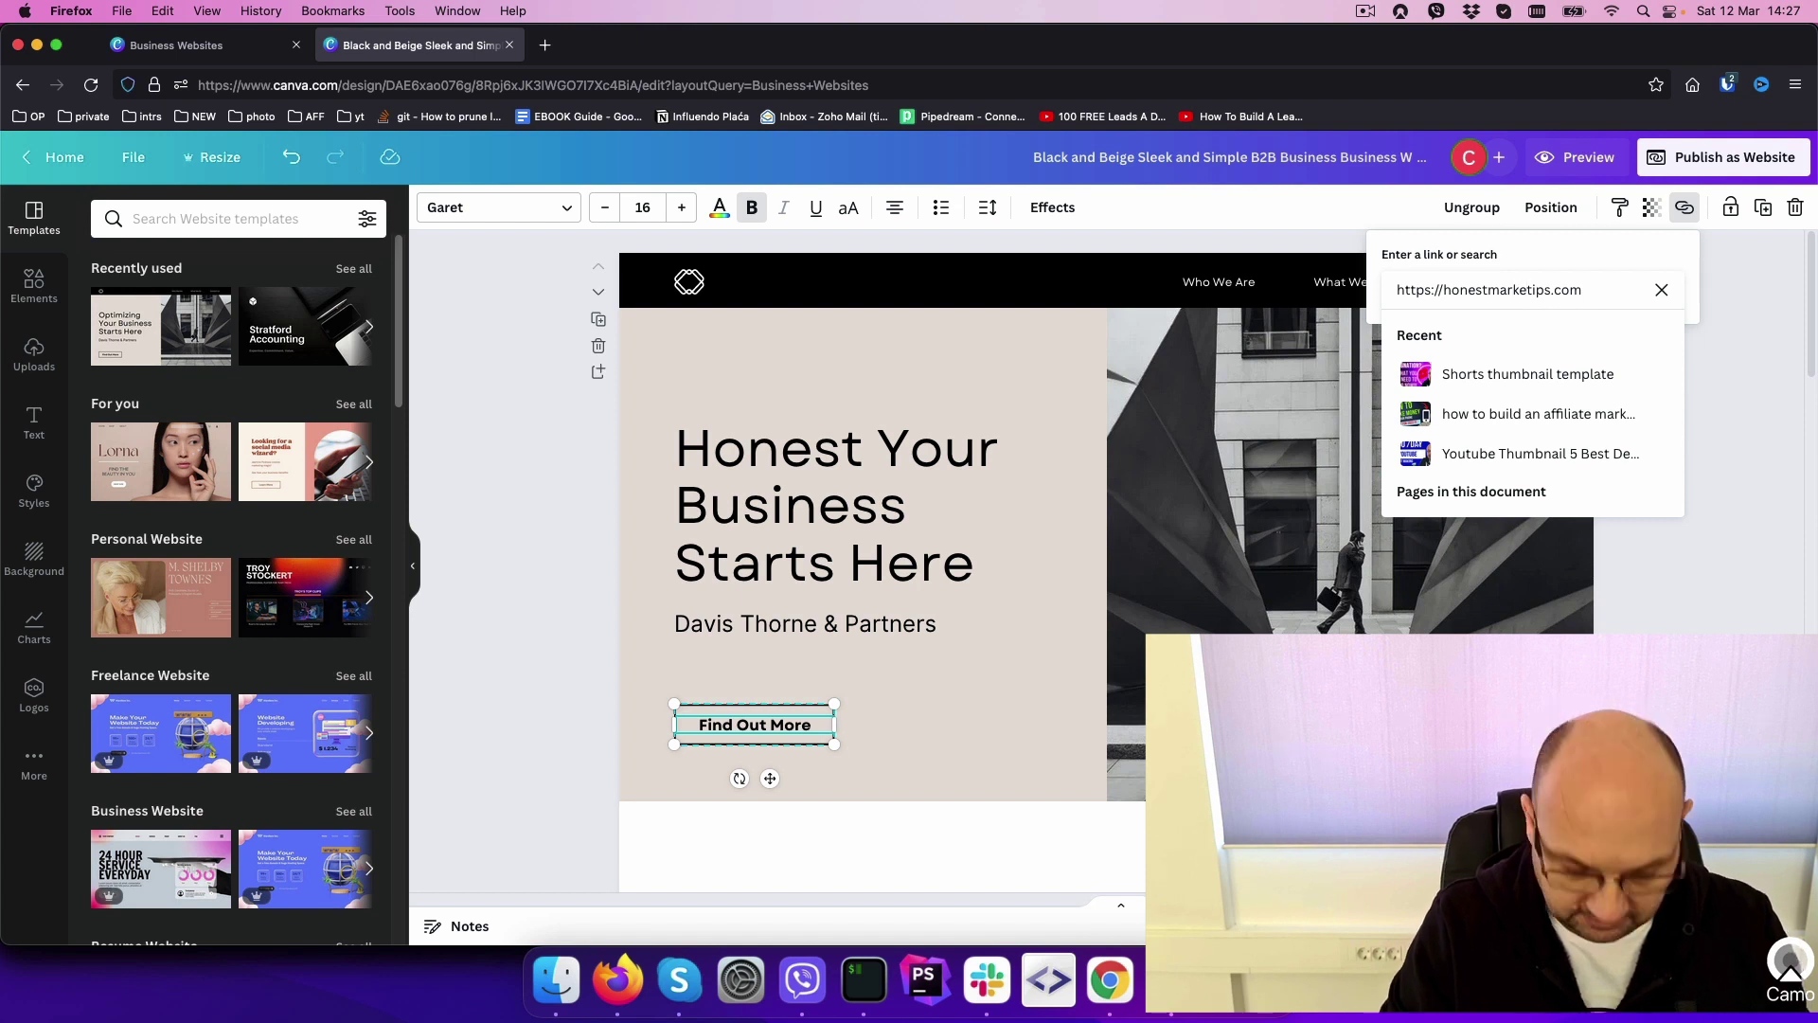
type("ngt")
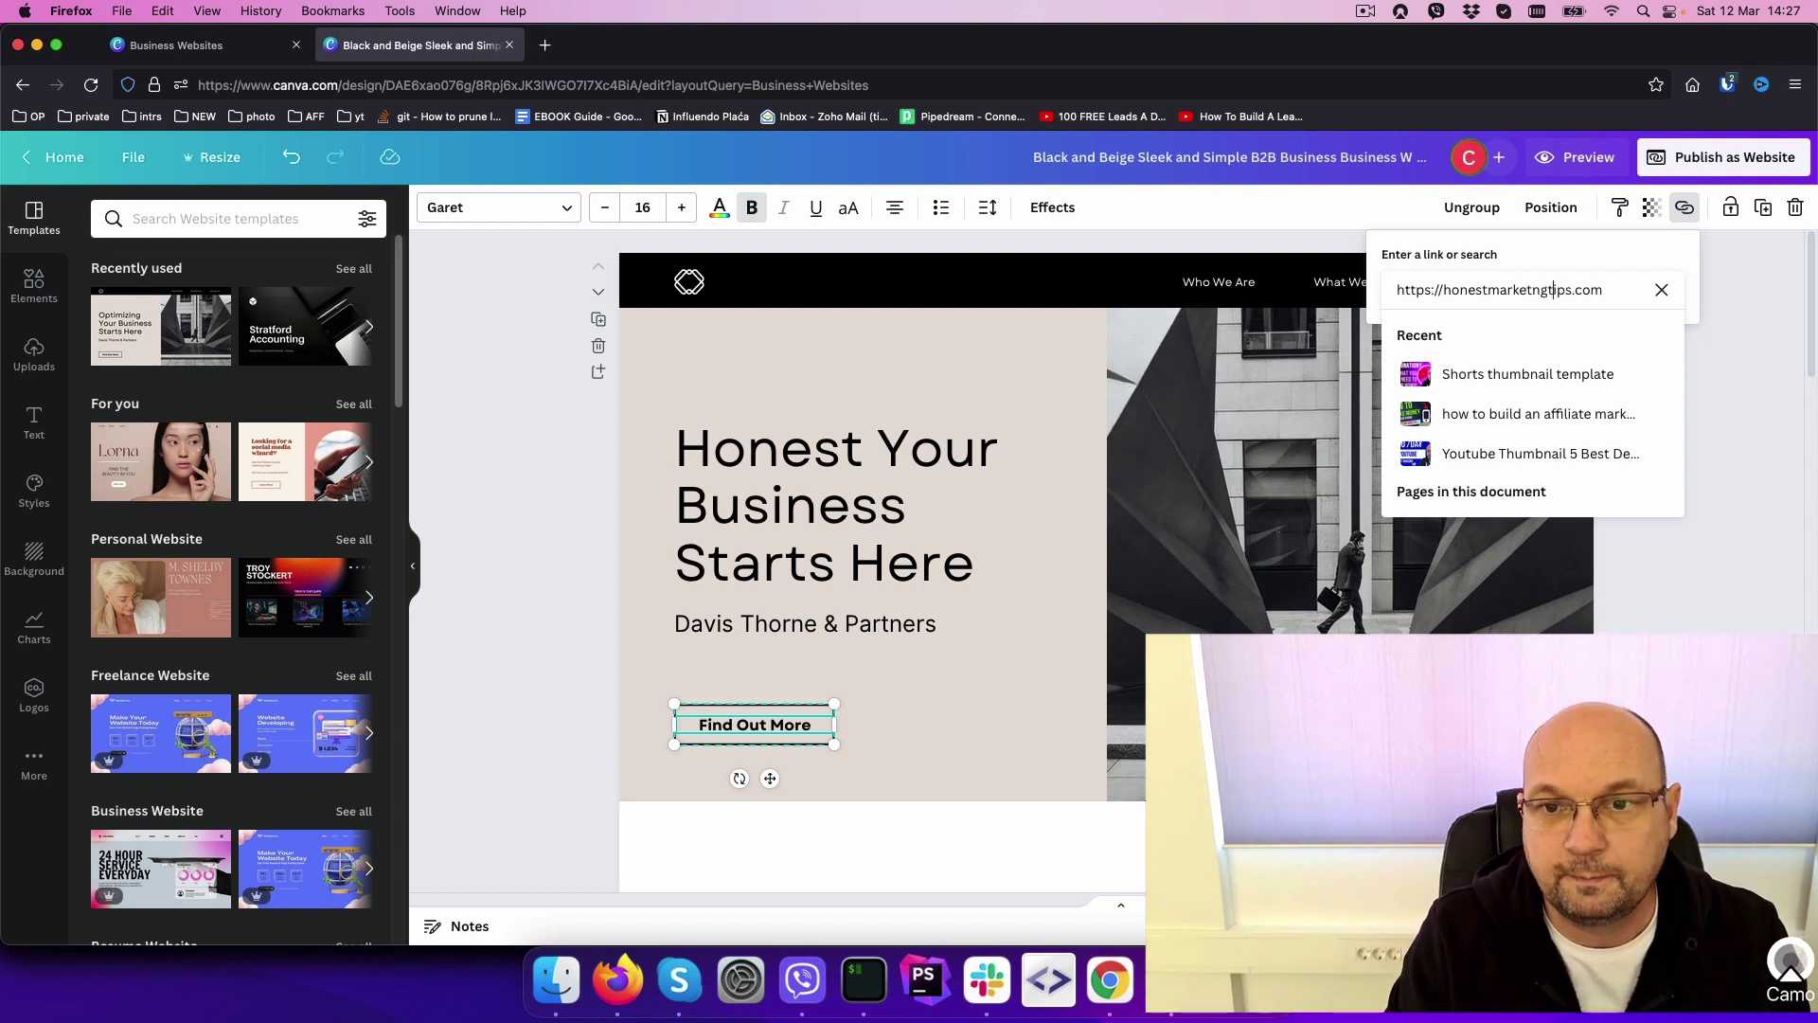
type("i")
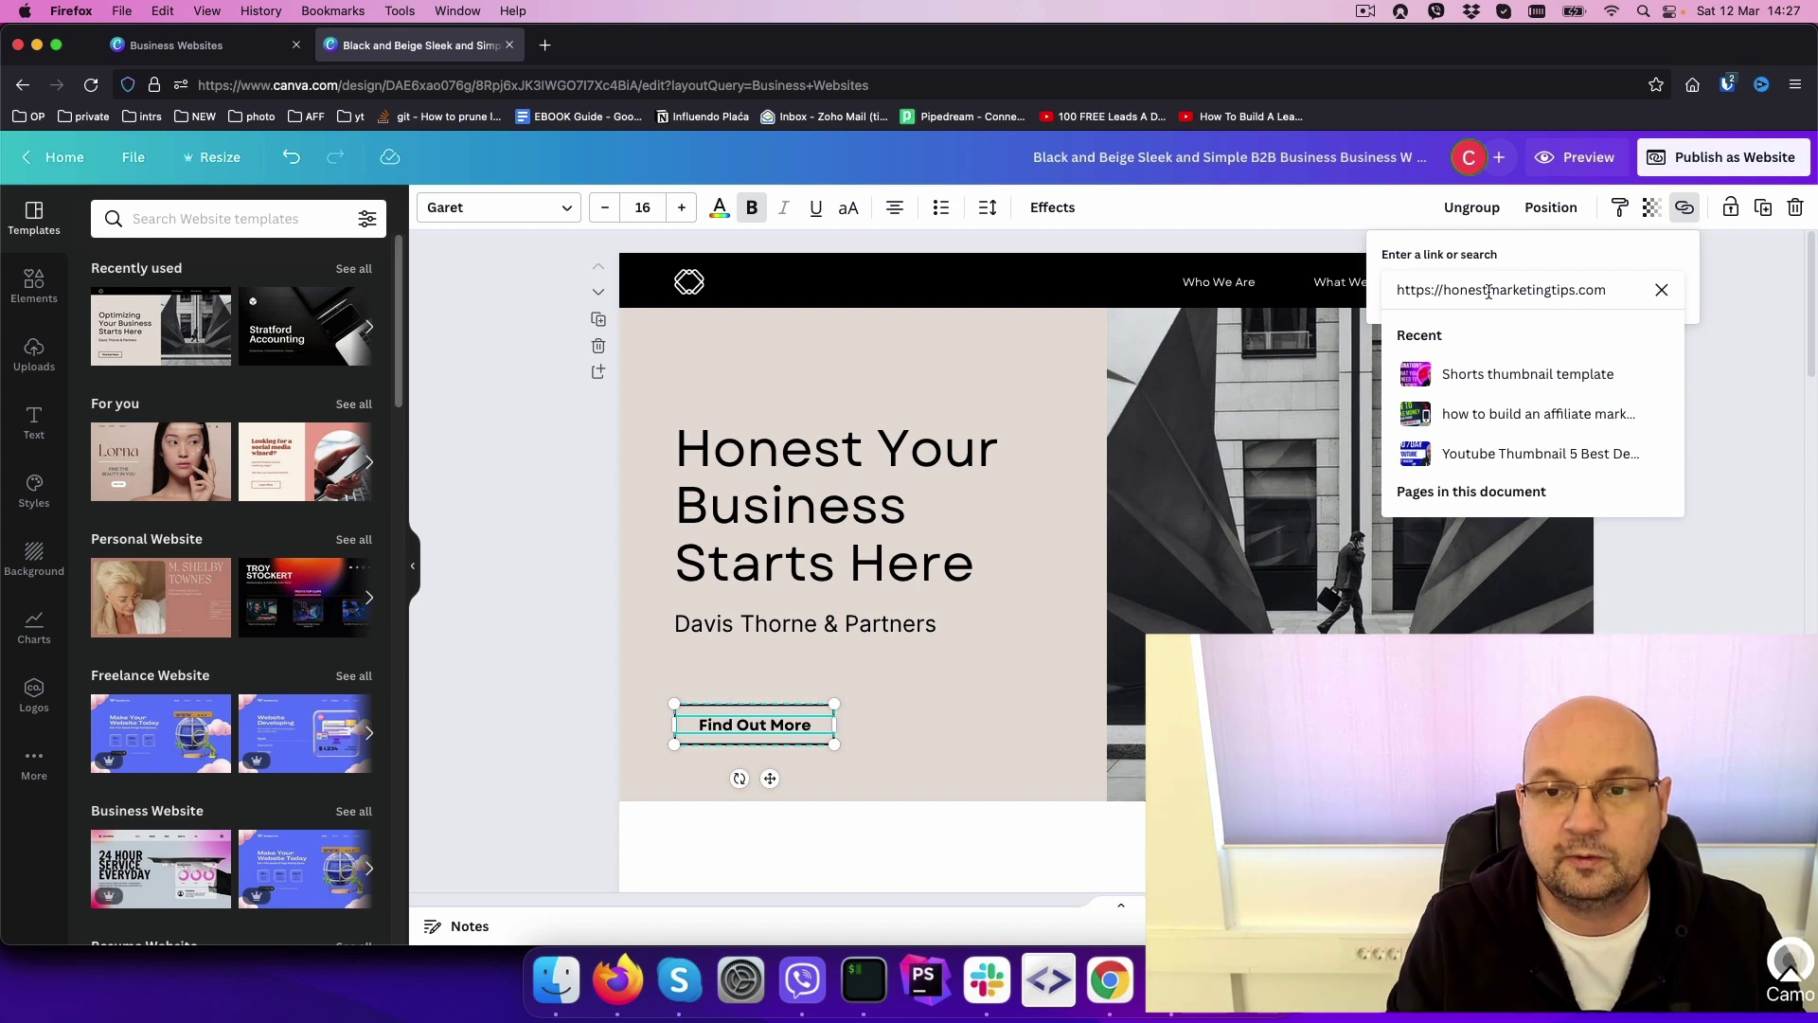
key("Return")
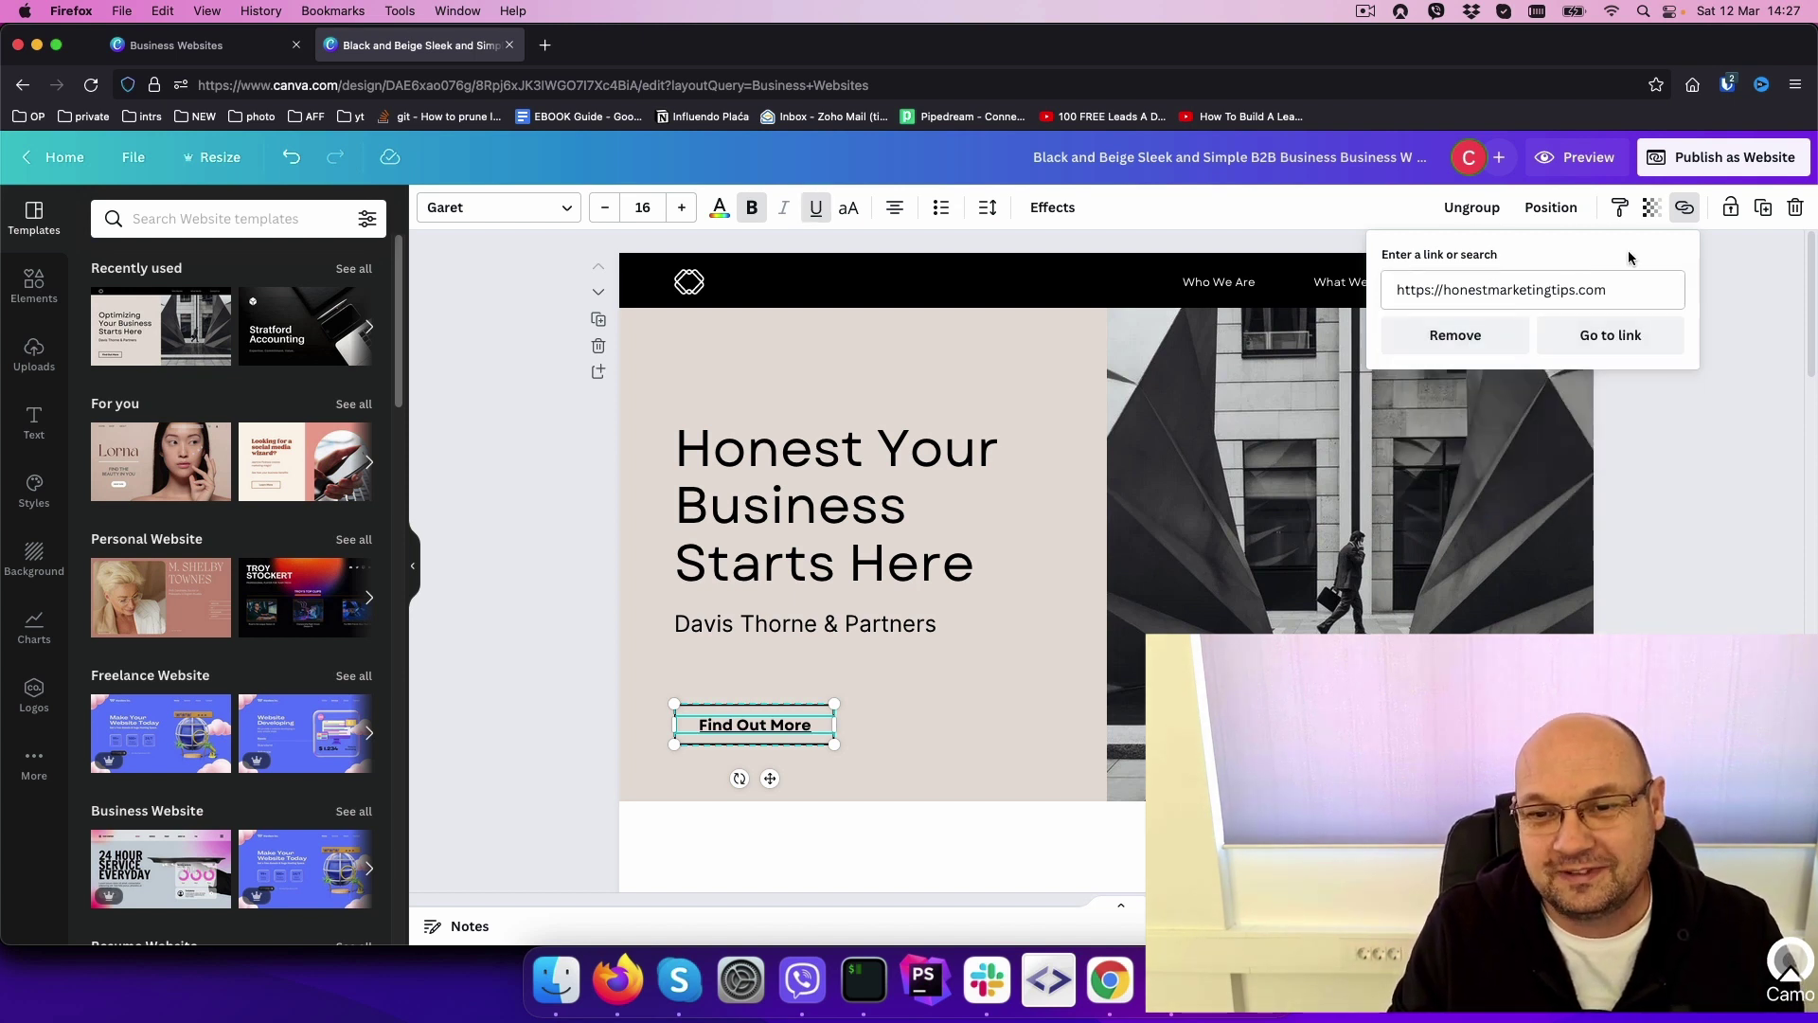
- Test the button link by opening the site, then close it and the link popup
left_click(1625, 343)
key("super+w")
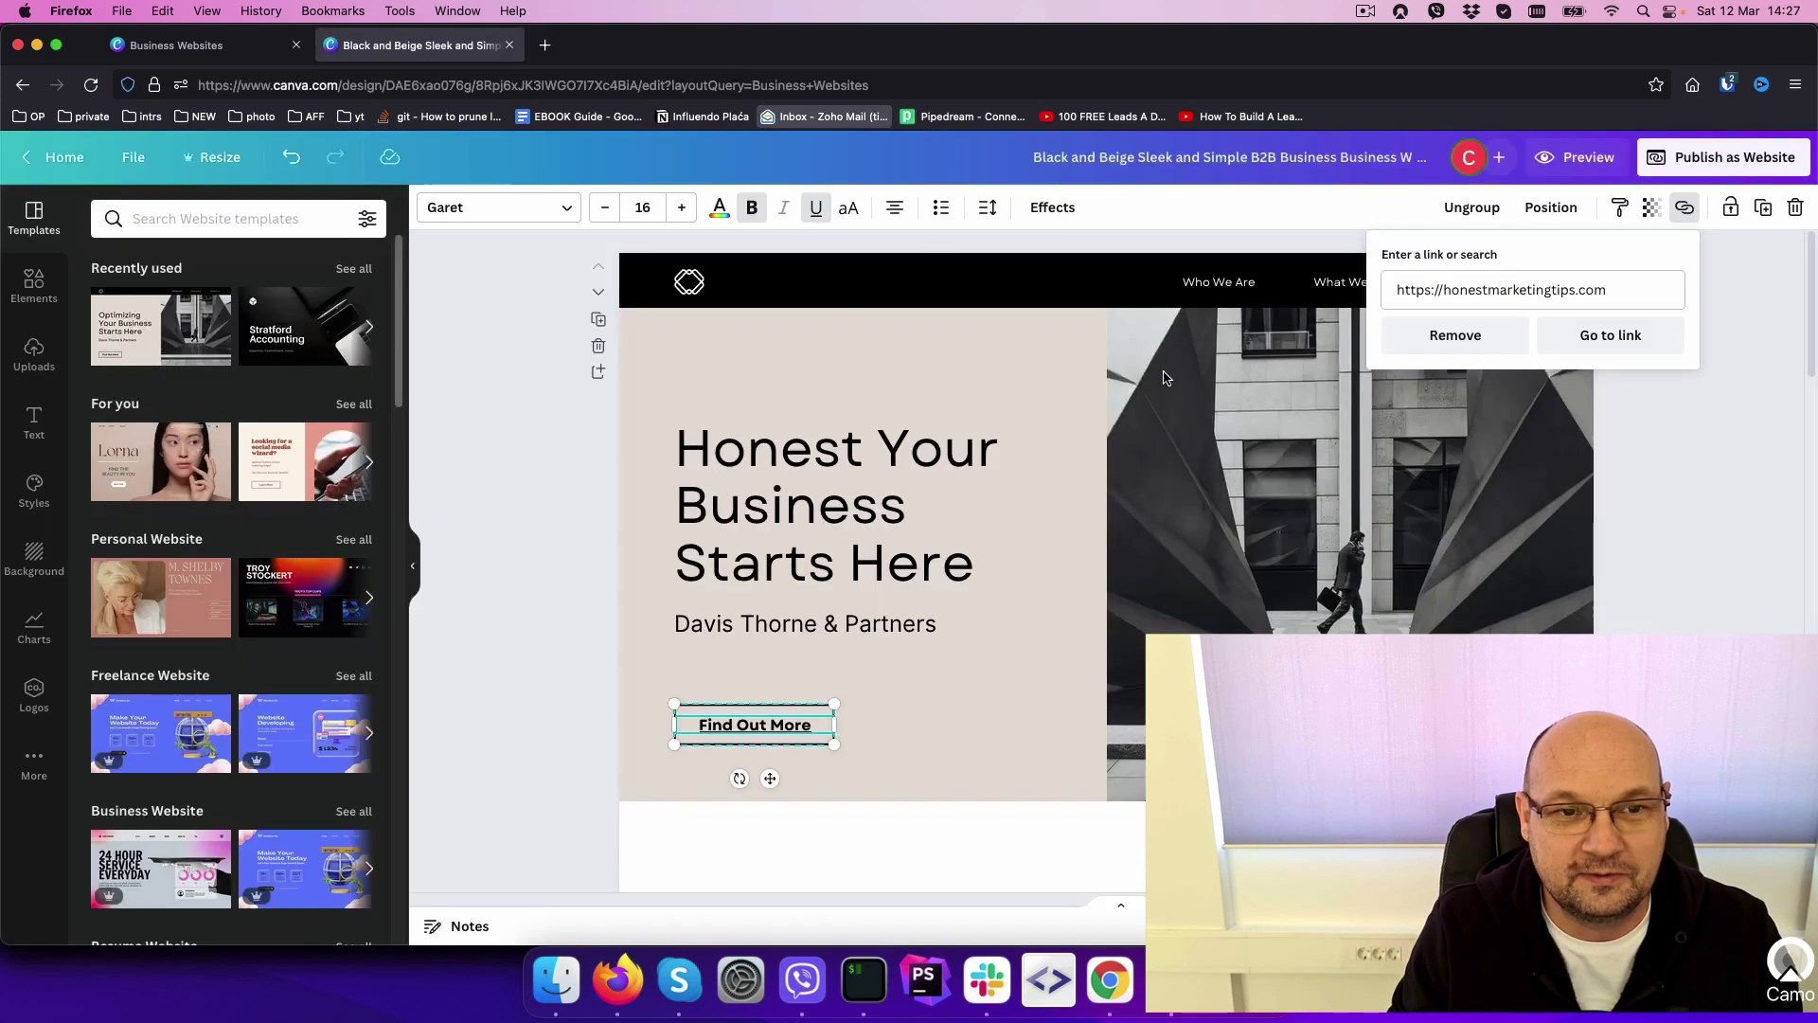
key("Escape")
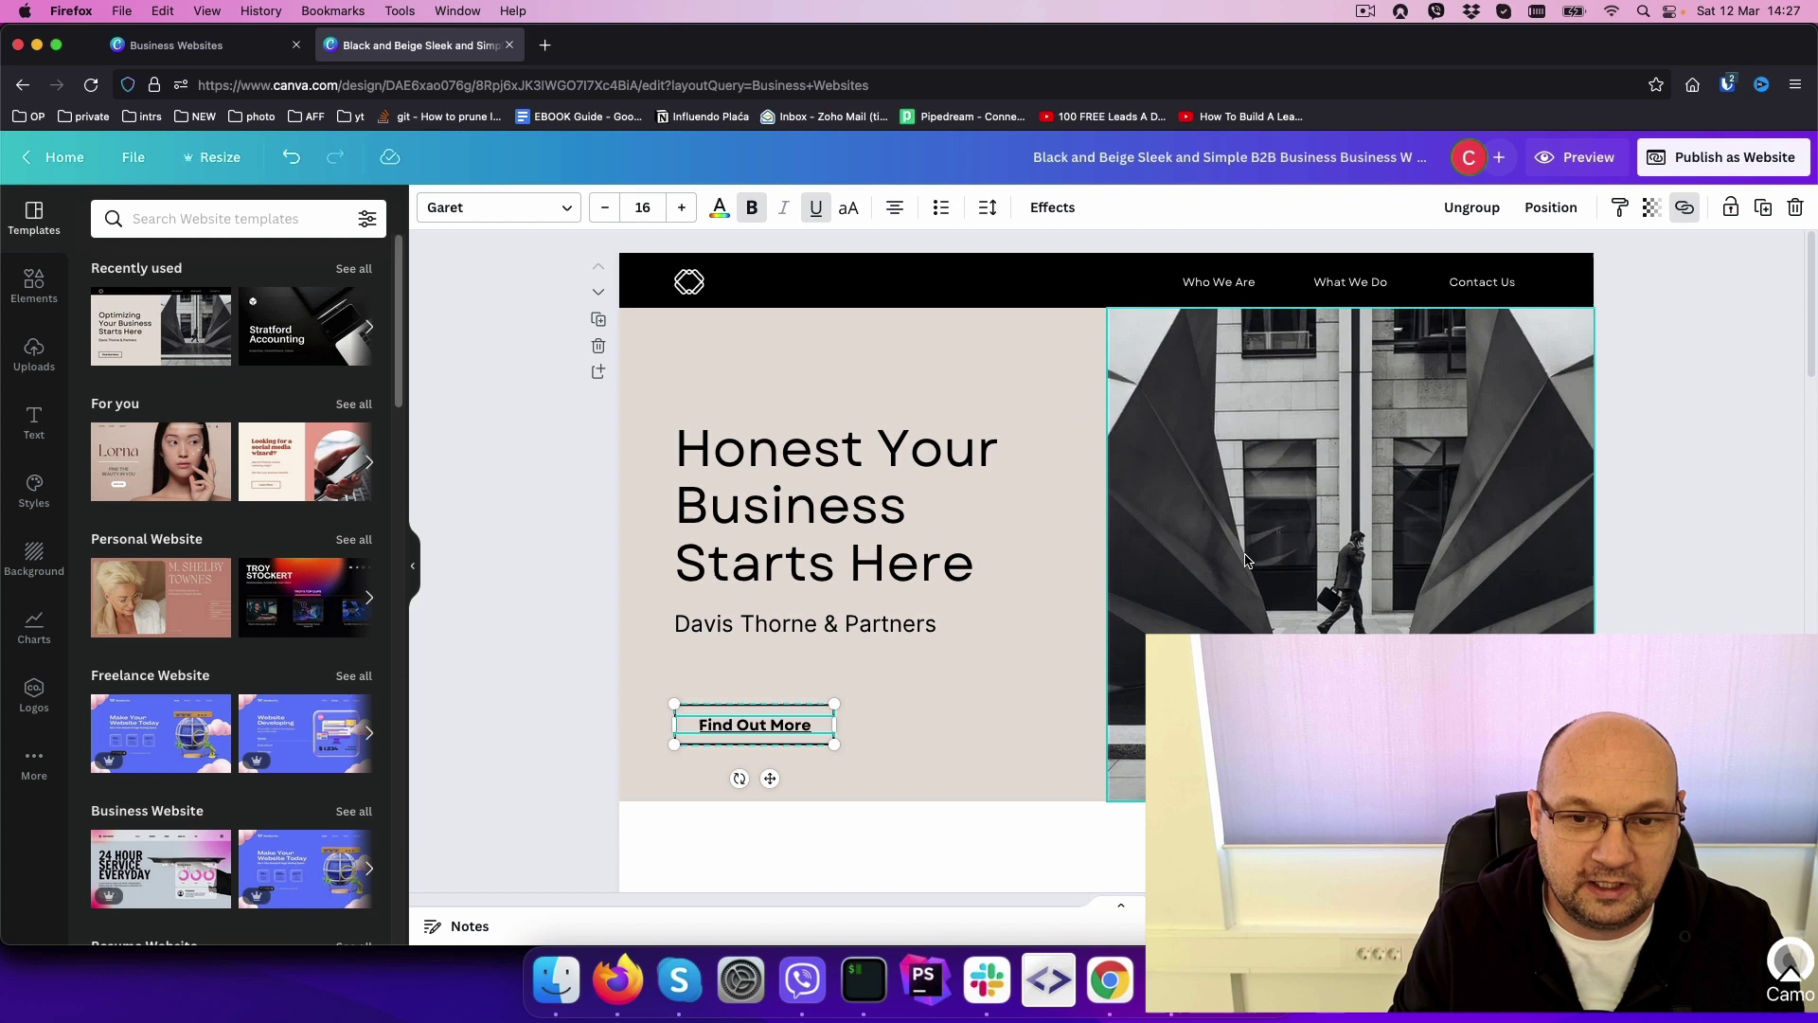
left_click(1328, 535)
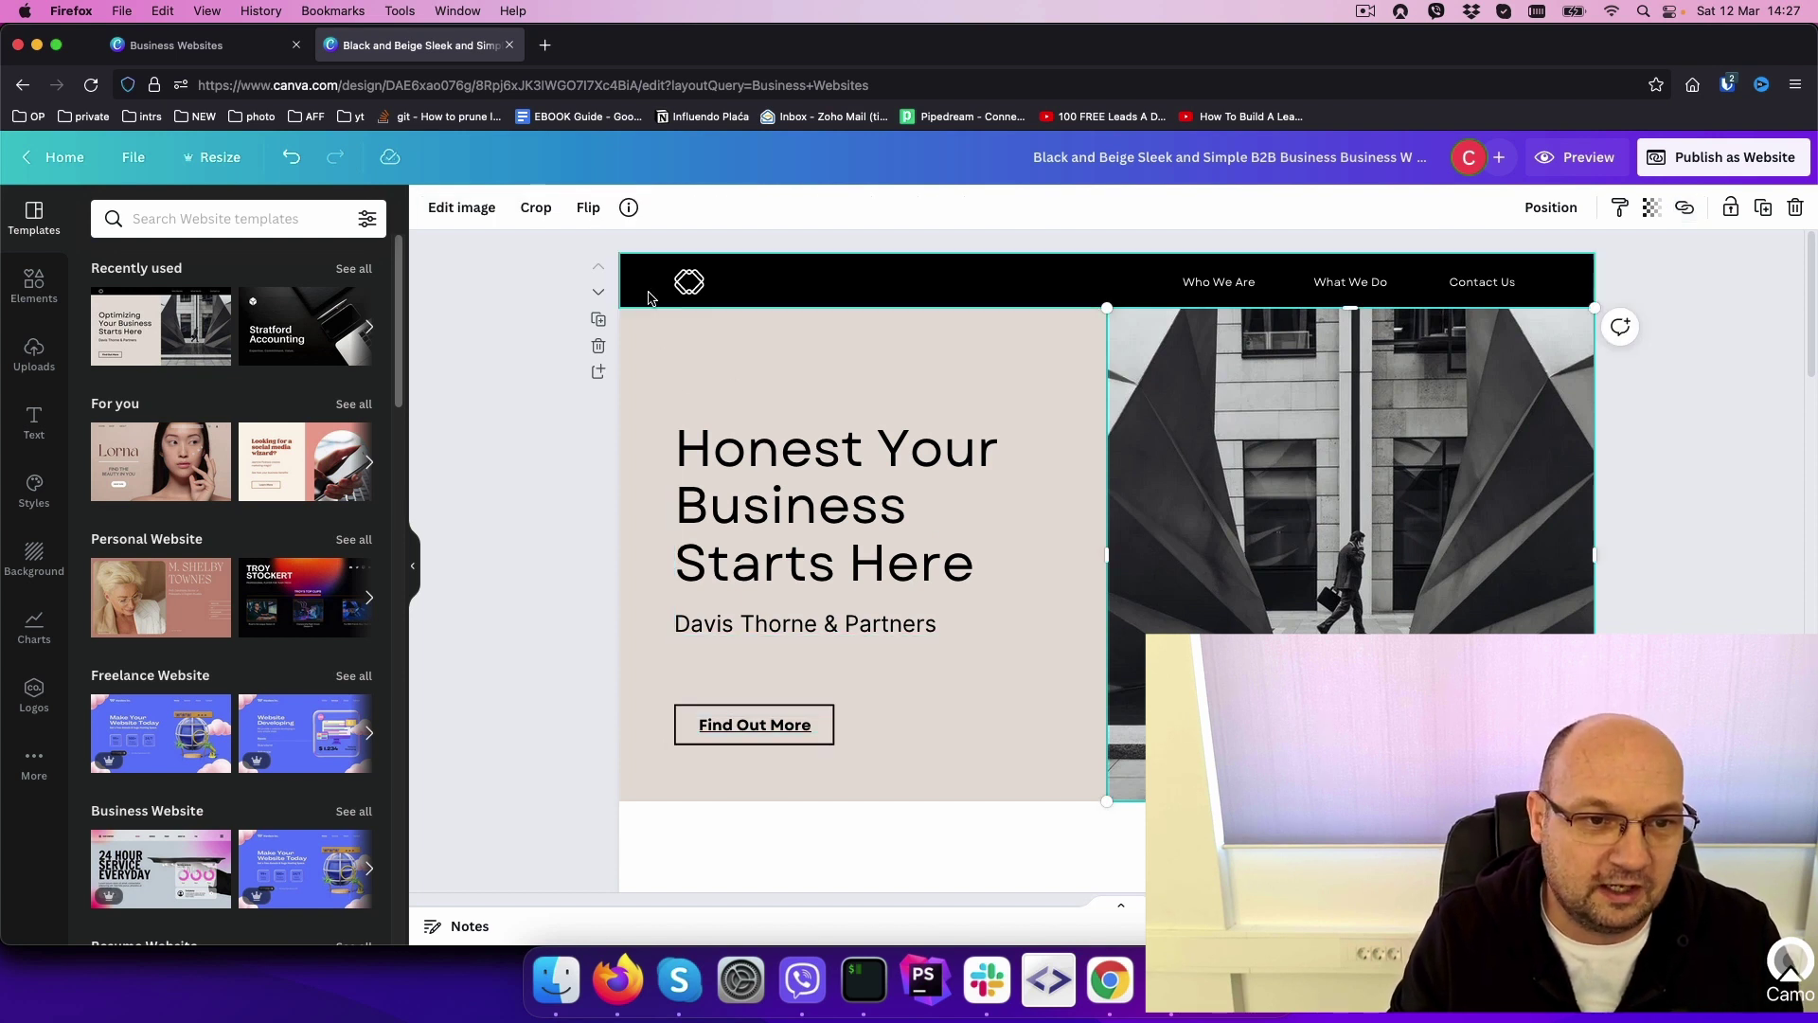
left_click(752, 356)
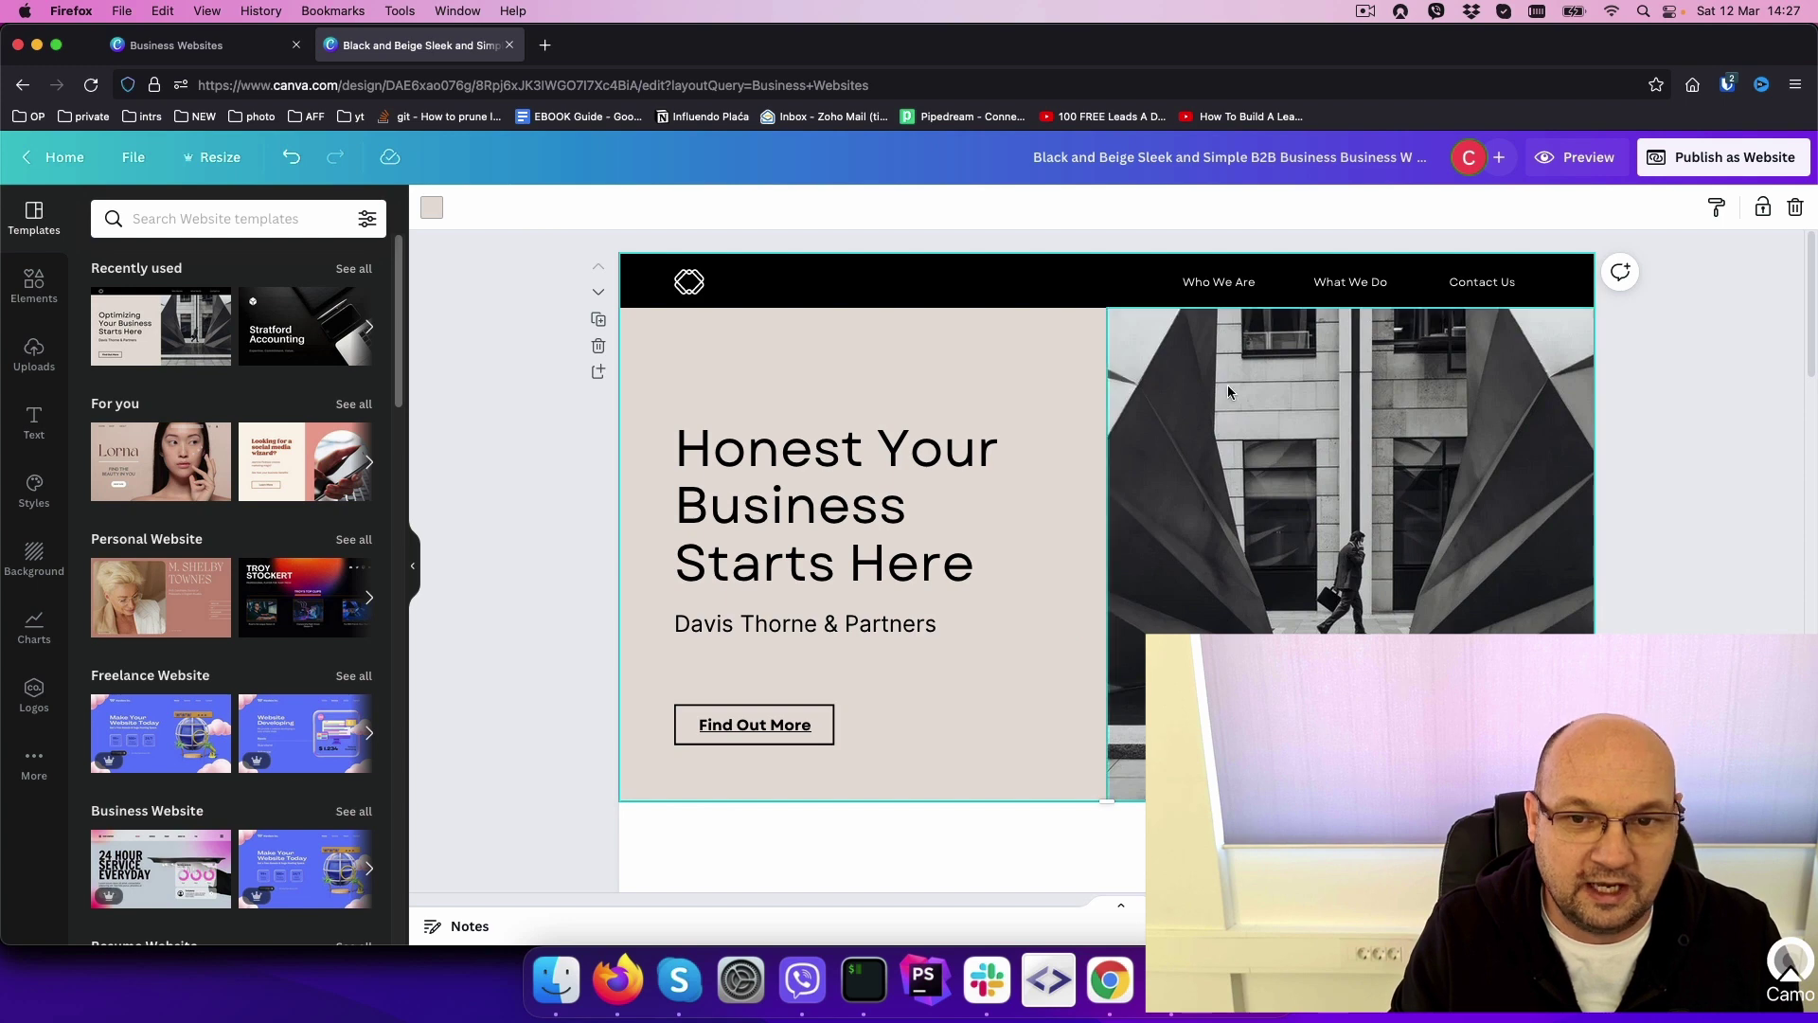
left_click(1233, 288)
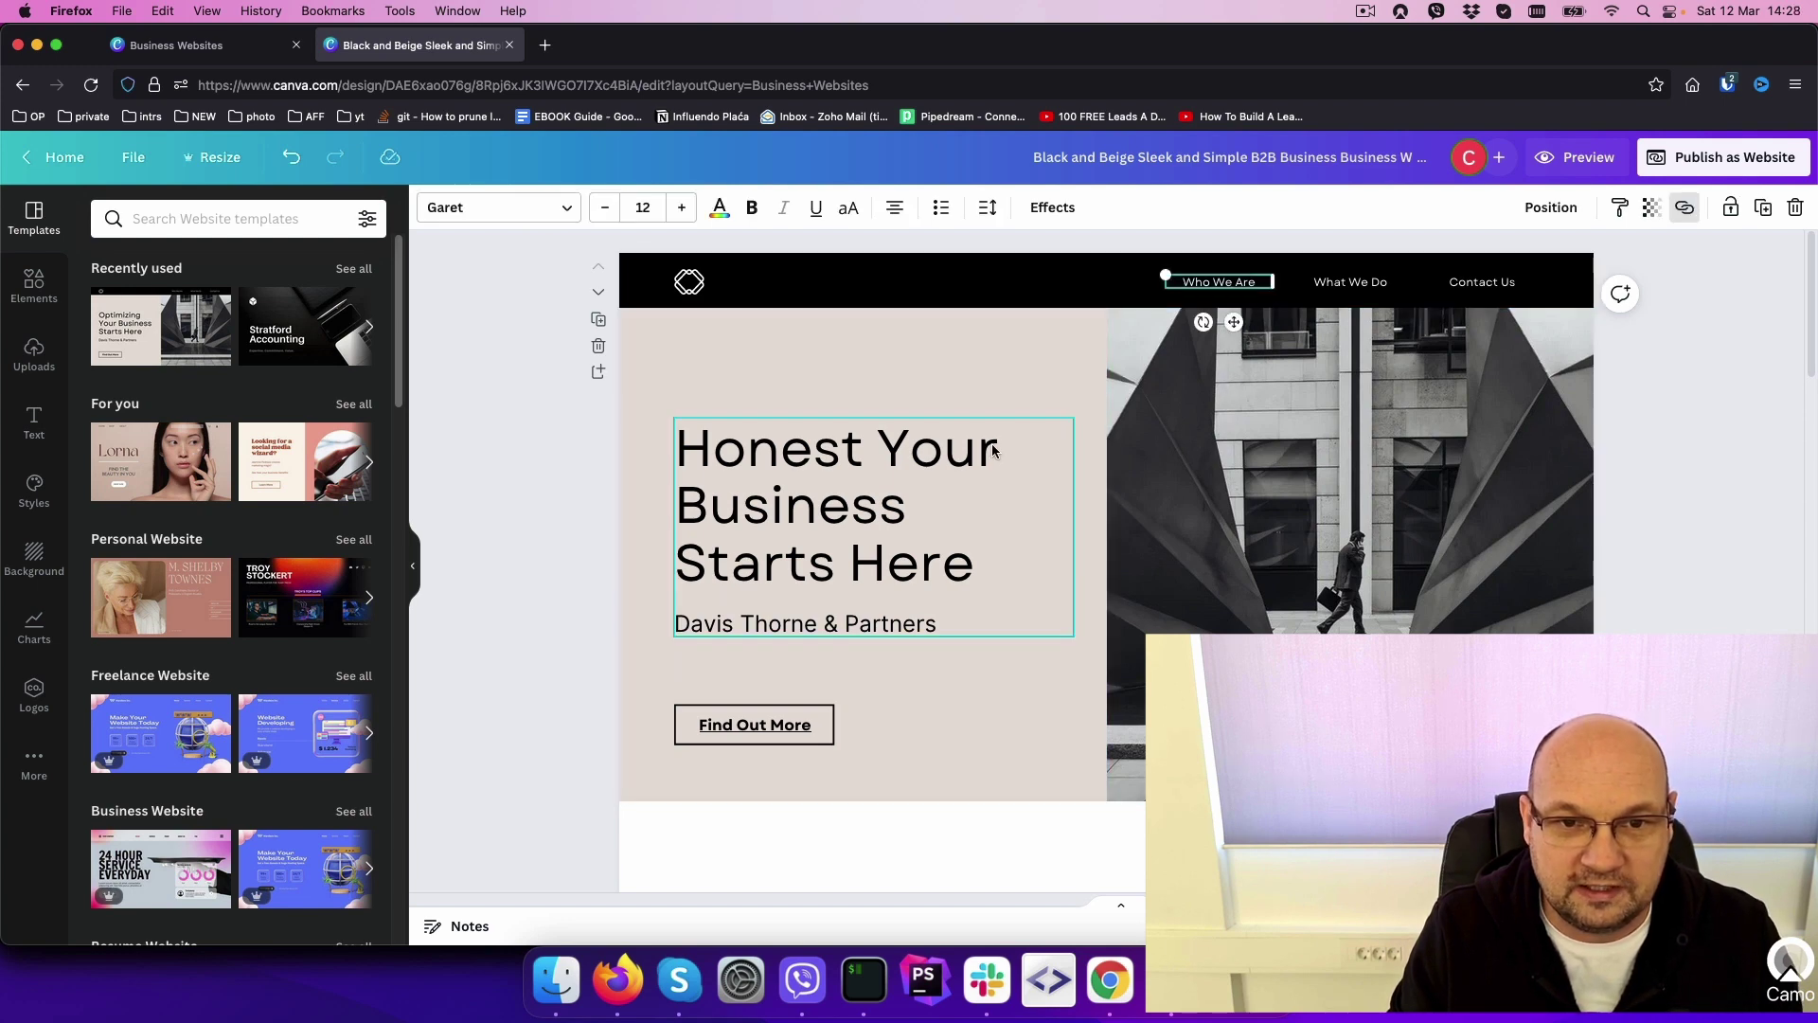
scroll(995, 449, "down", 3)
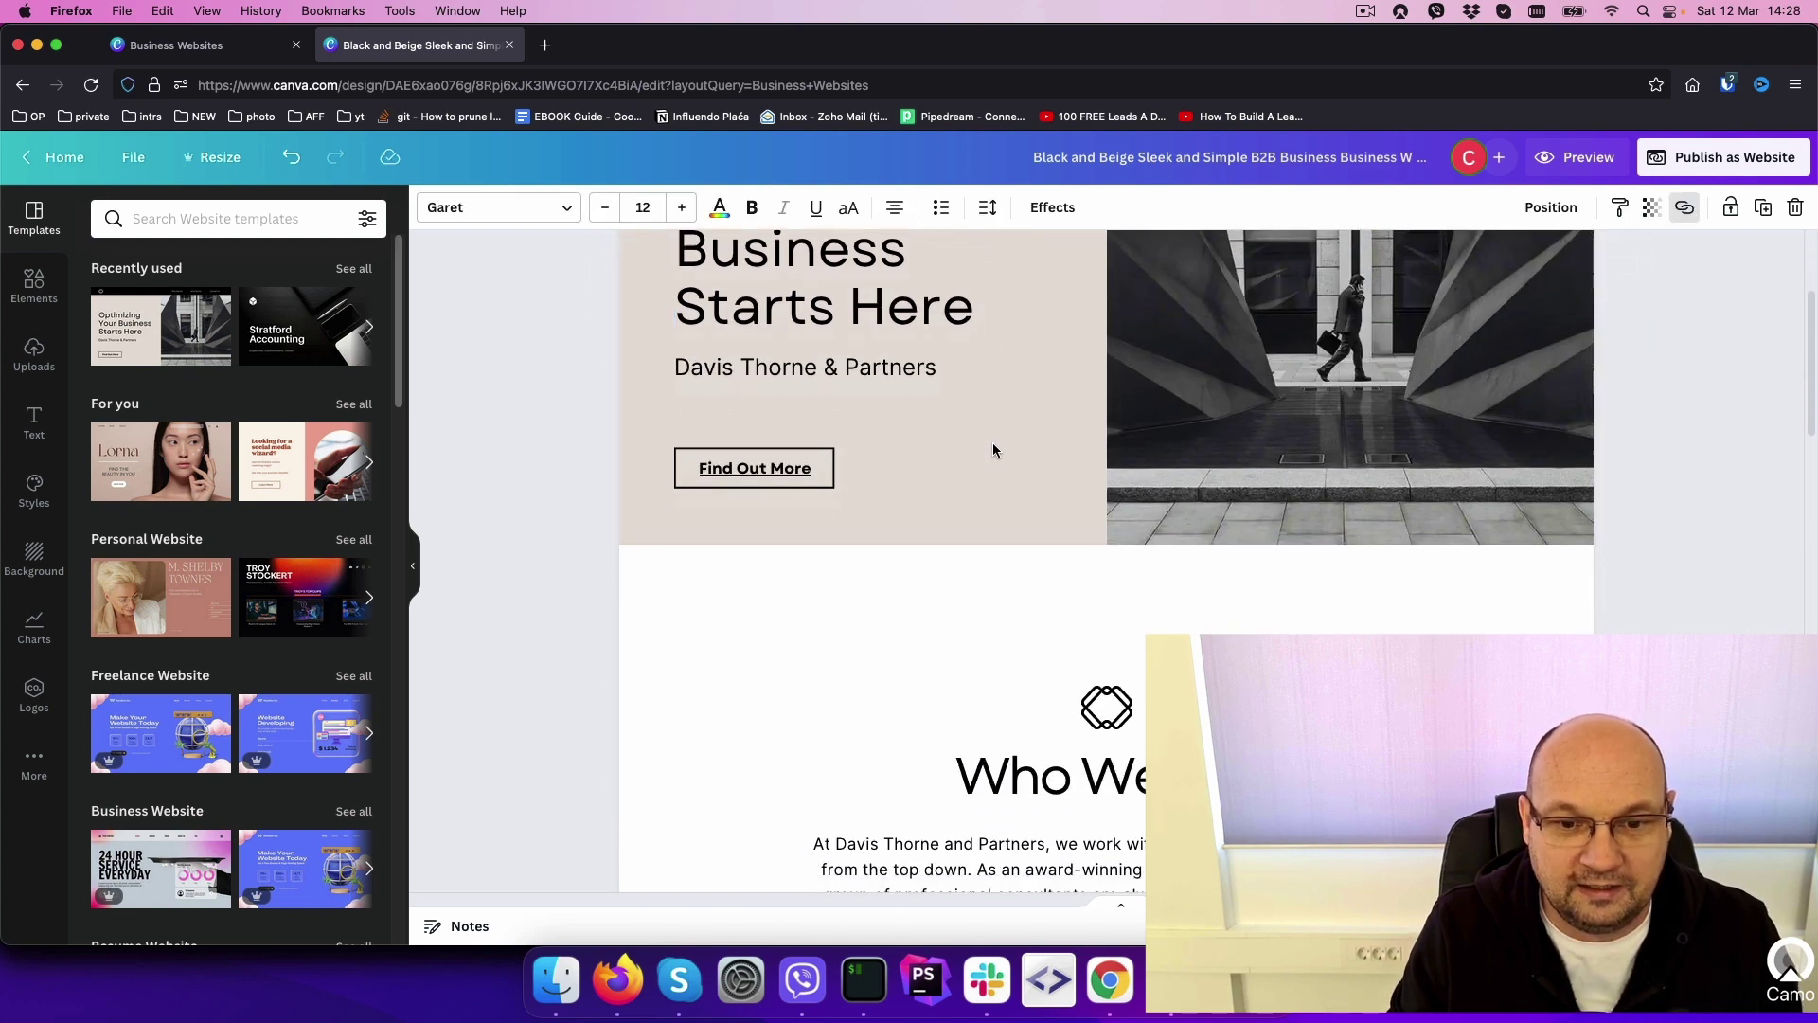
scroll(995, 449, "down", 4)
scroll(994, 449, "down", 2)
scroll(994, 449, "down", 2)
scroll(994, 449, "down", 3)
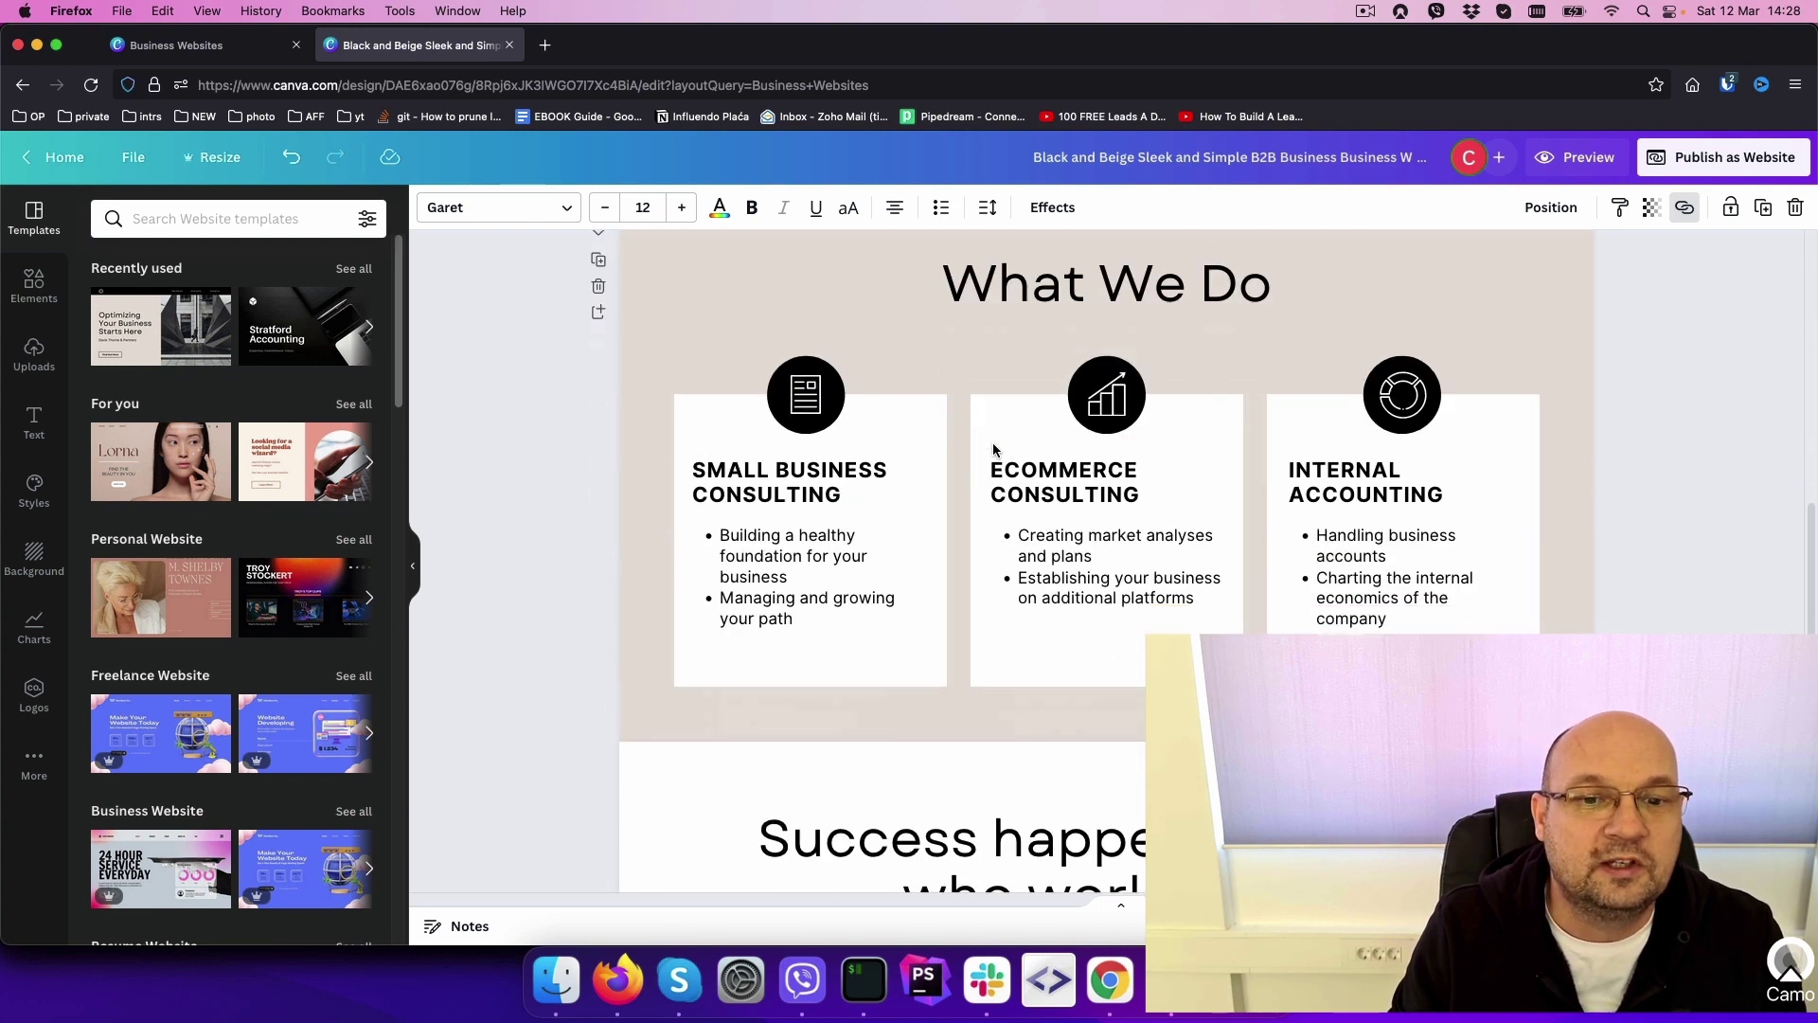
scroll(994, 449, "down", 3)
scroll(994, 449, "down", 3)
scroll(994, 449, "down", 4)
scroll(995, 449, "down", 2)
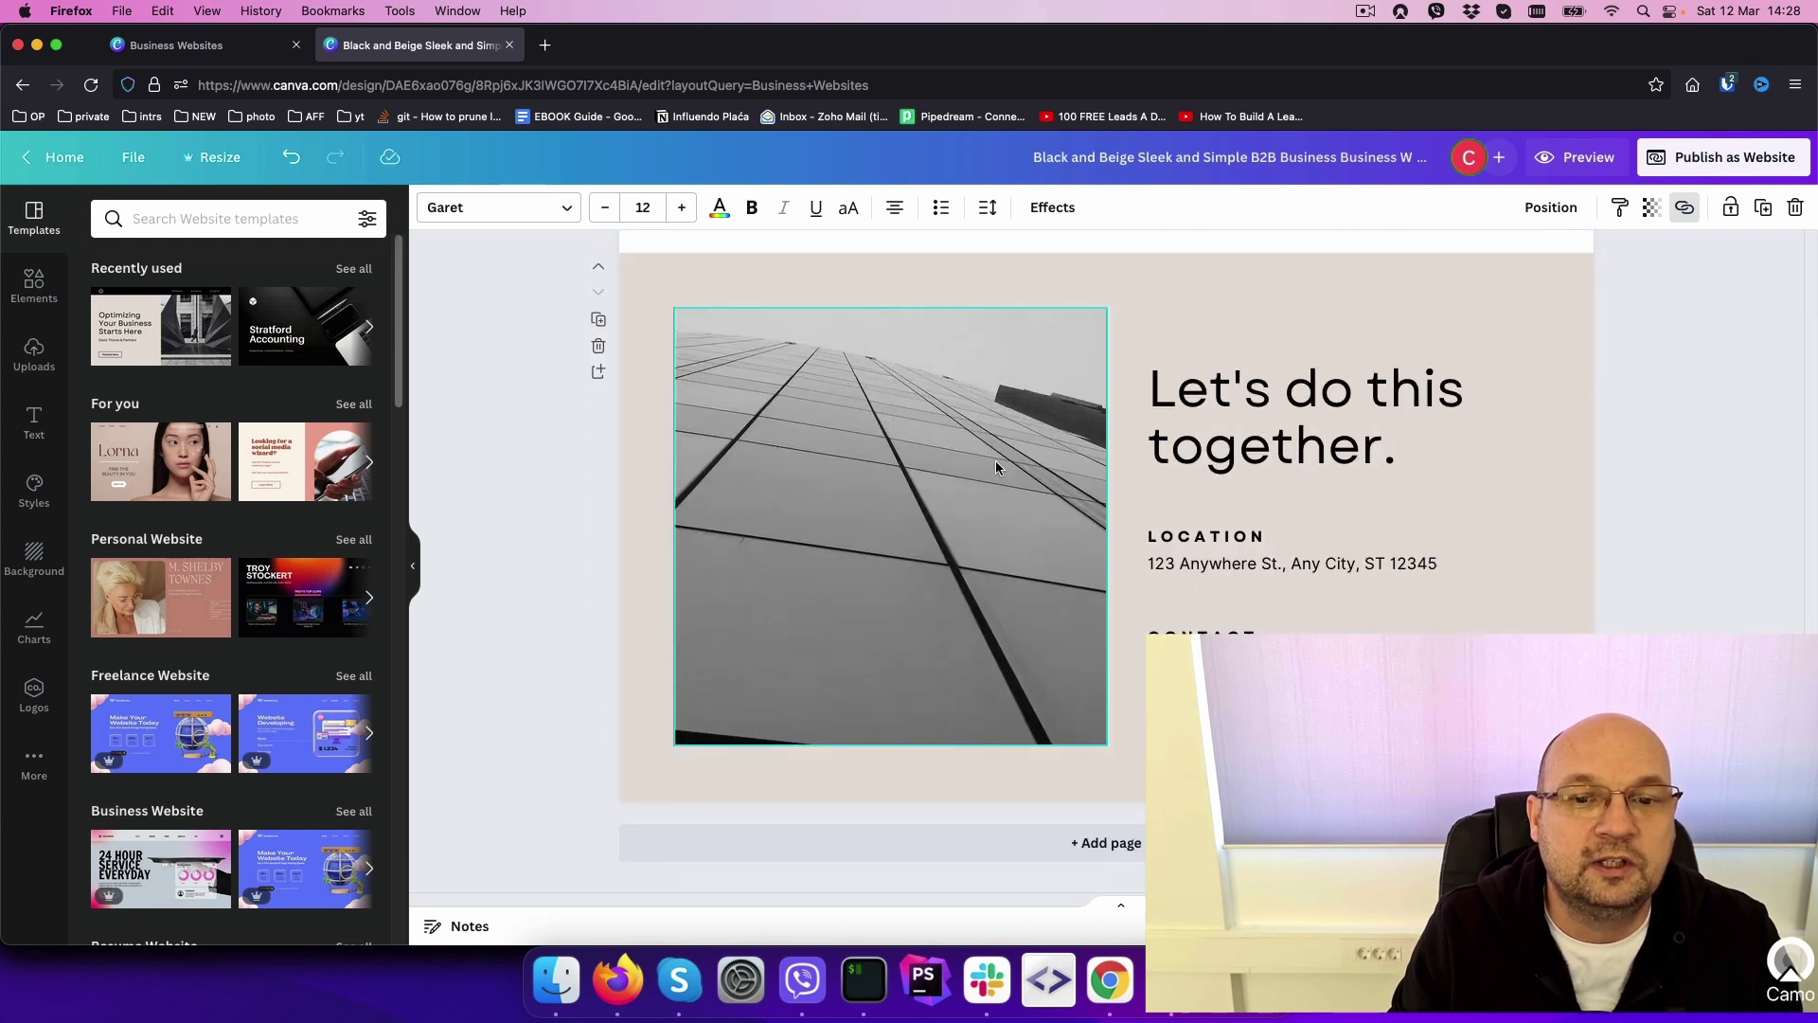
left_click(750, 292)
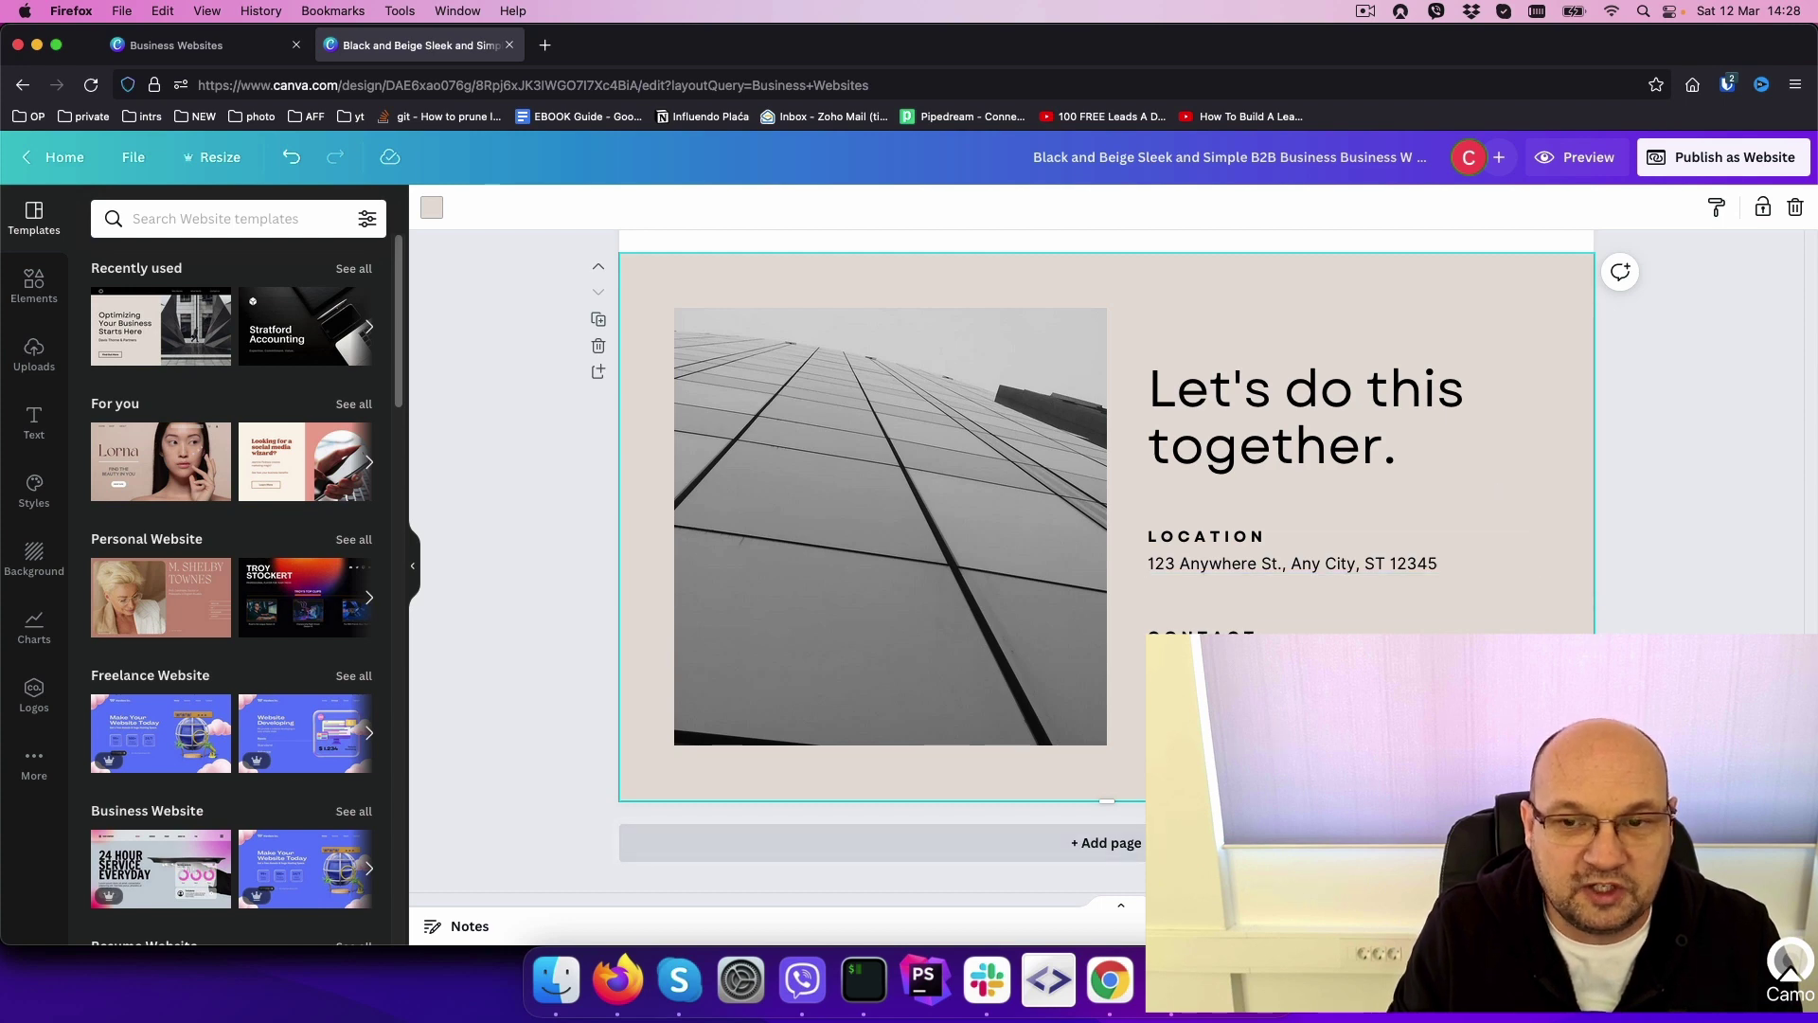
scroll(1461, 568, "up", 3)
scroll(1460, 607, "up", 5)
scroll(1460, 611, "up", 5)
scroll(1461, 611, "up", 2)
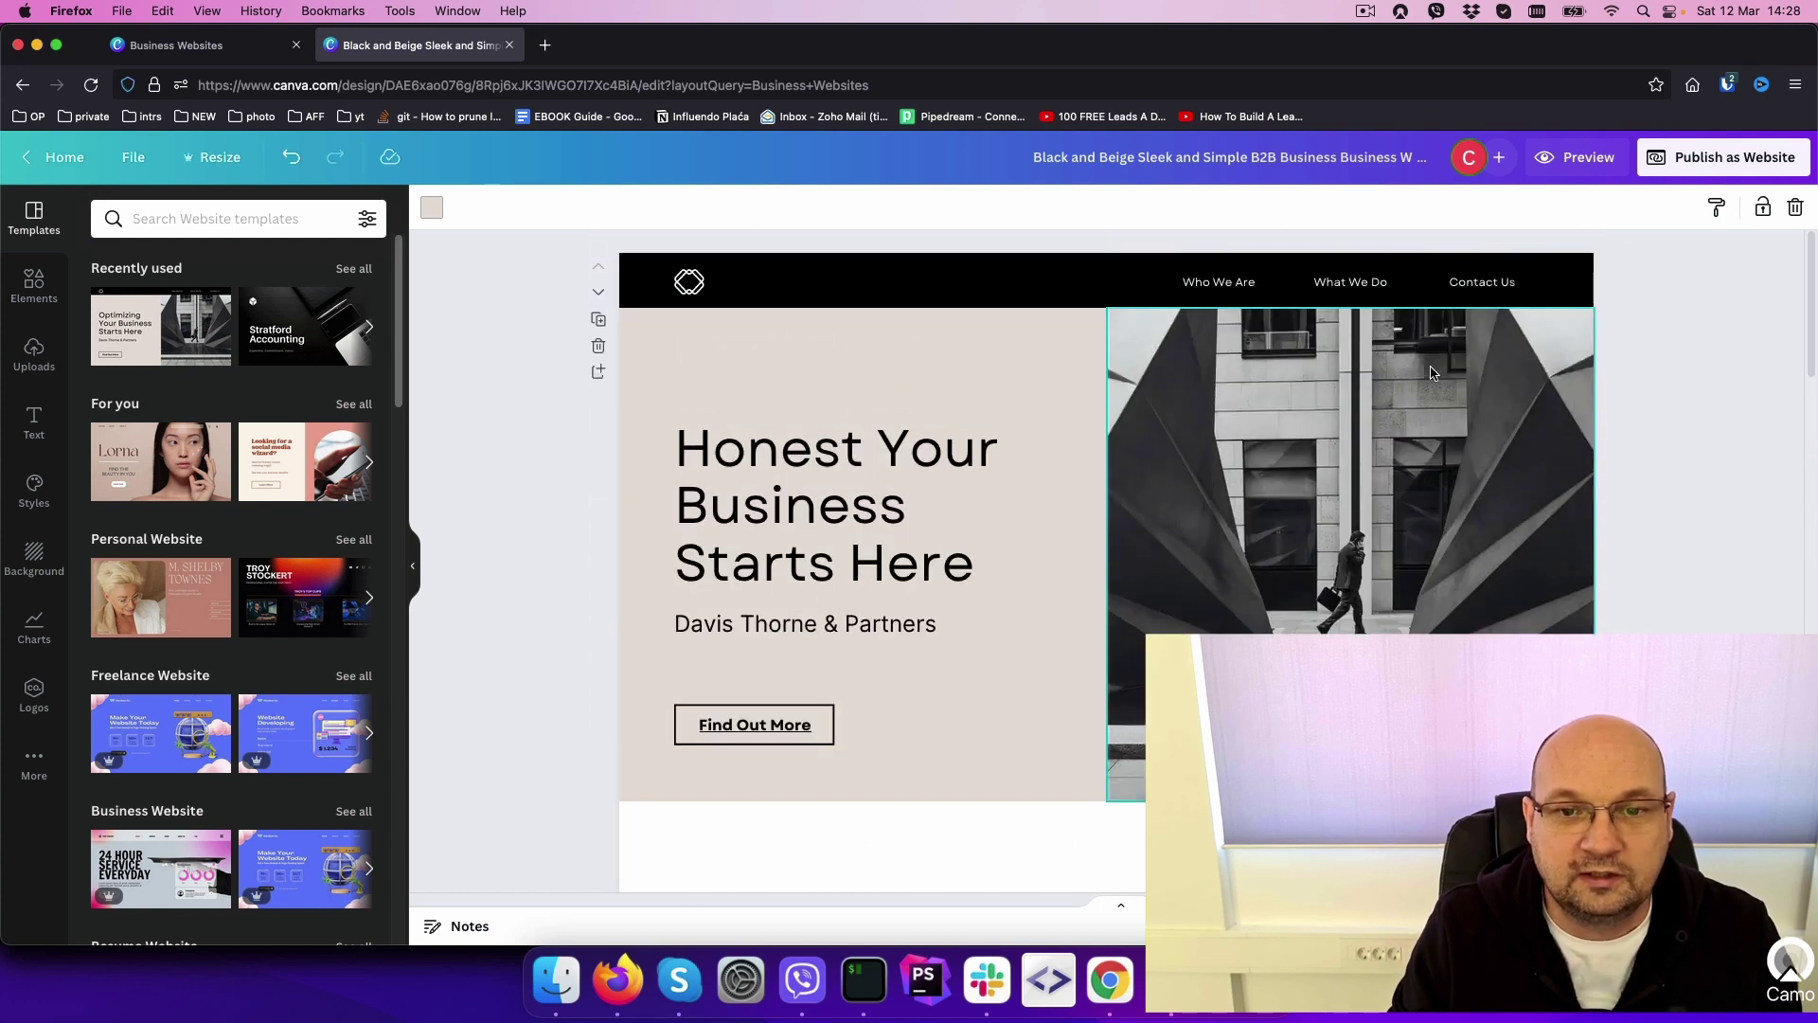
left_click(1250, 284)
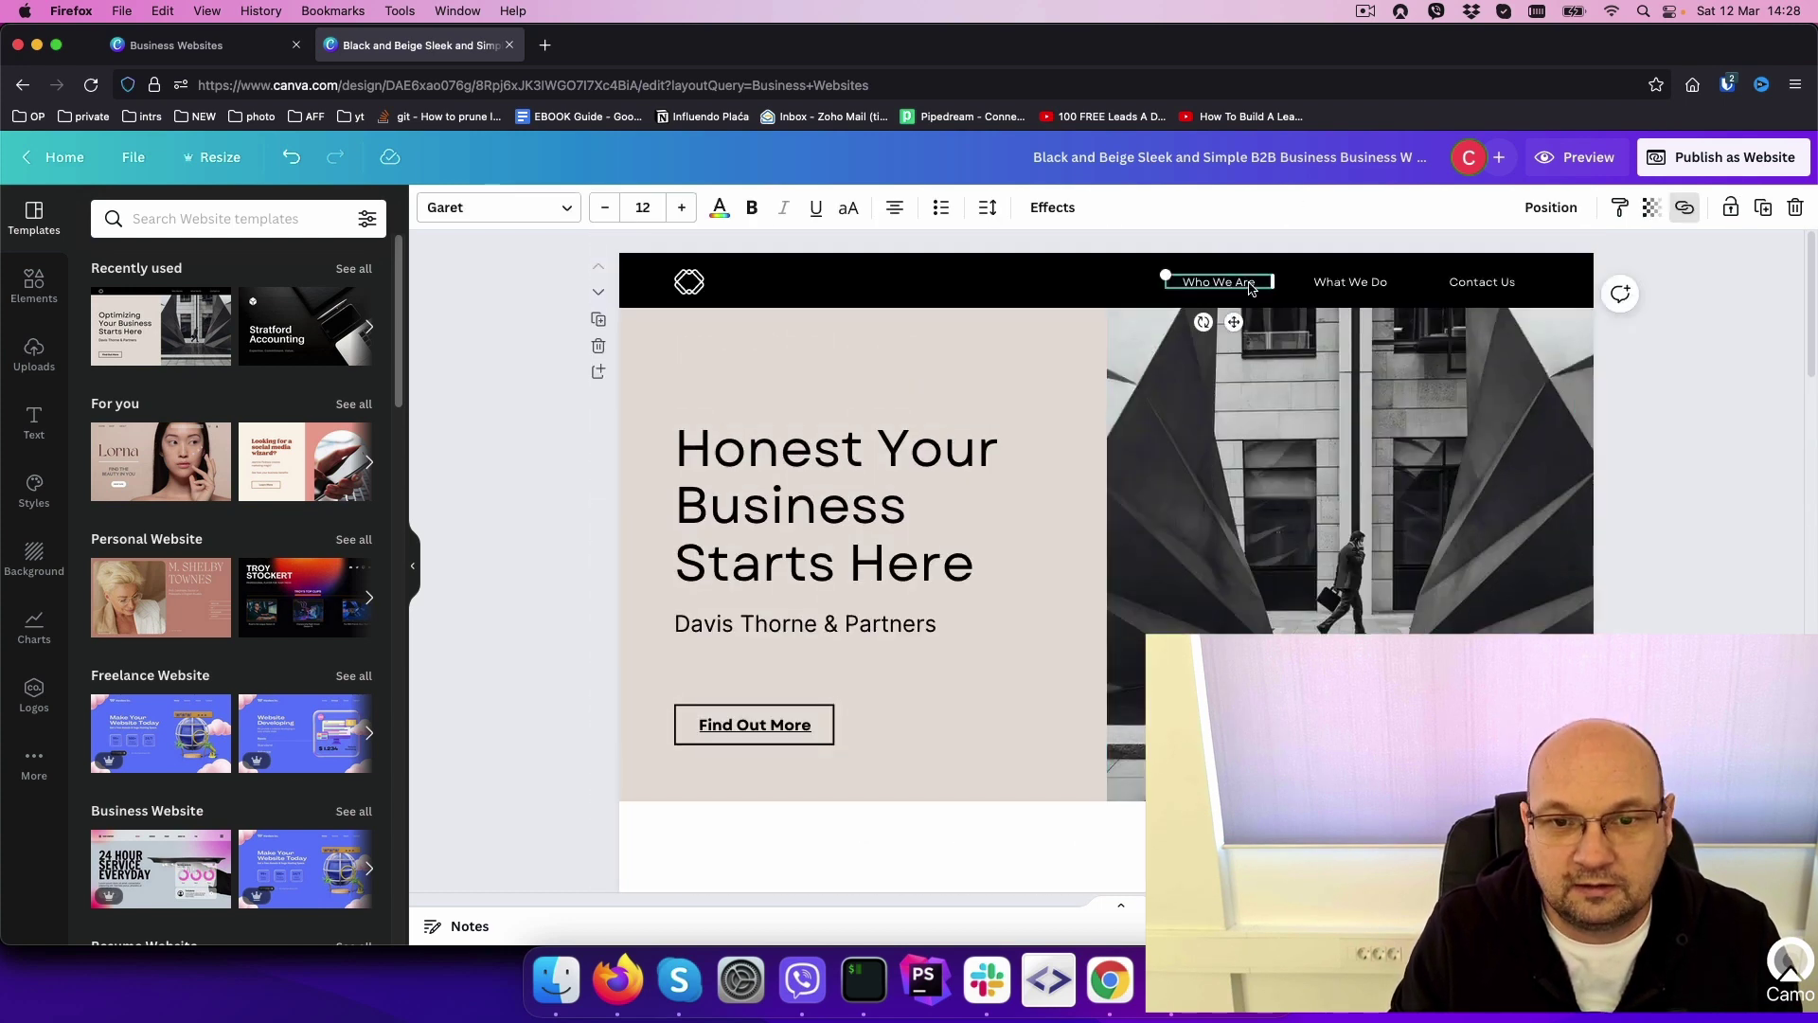
left_click(1686, 209)
left_click(1094, 279)
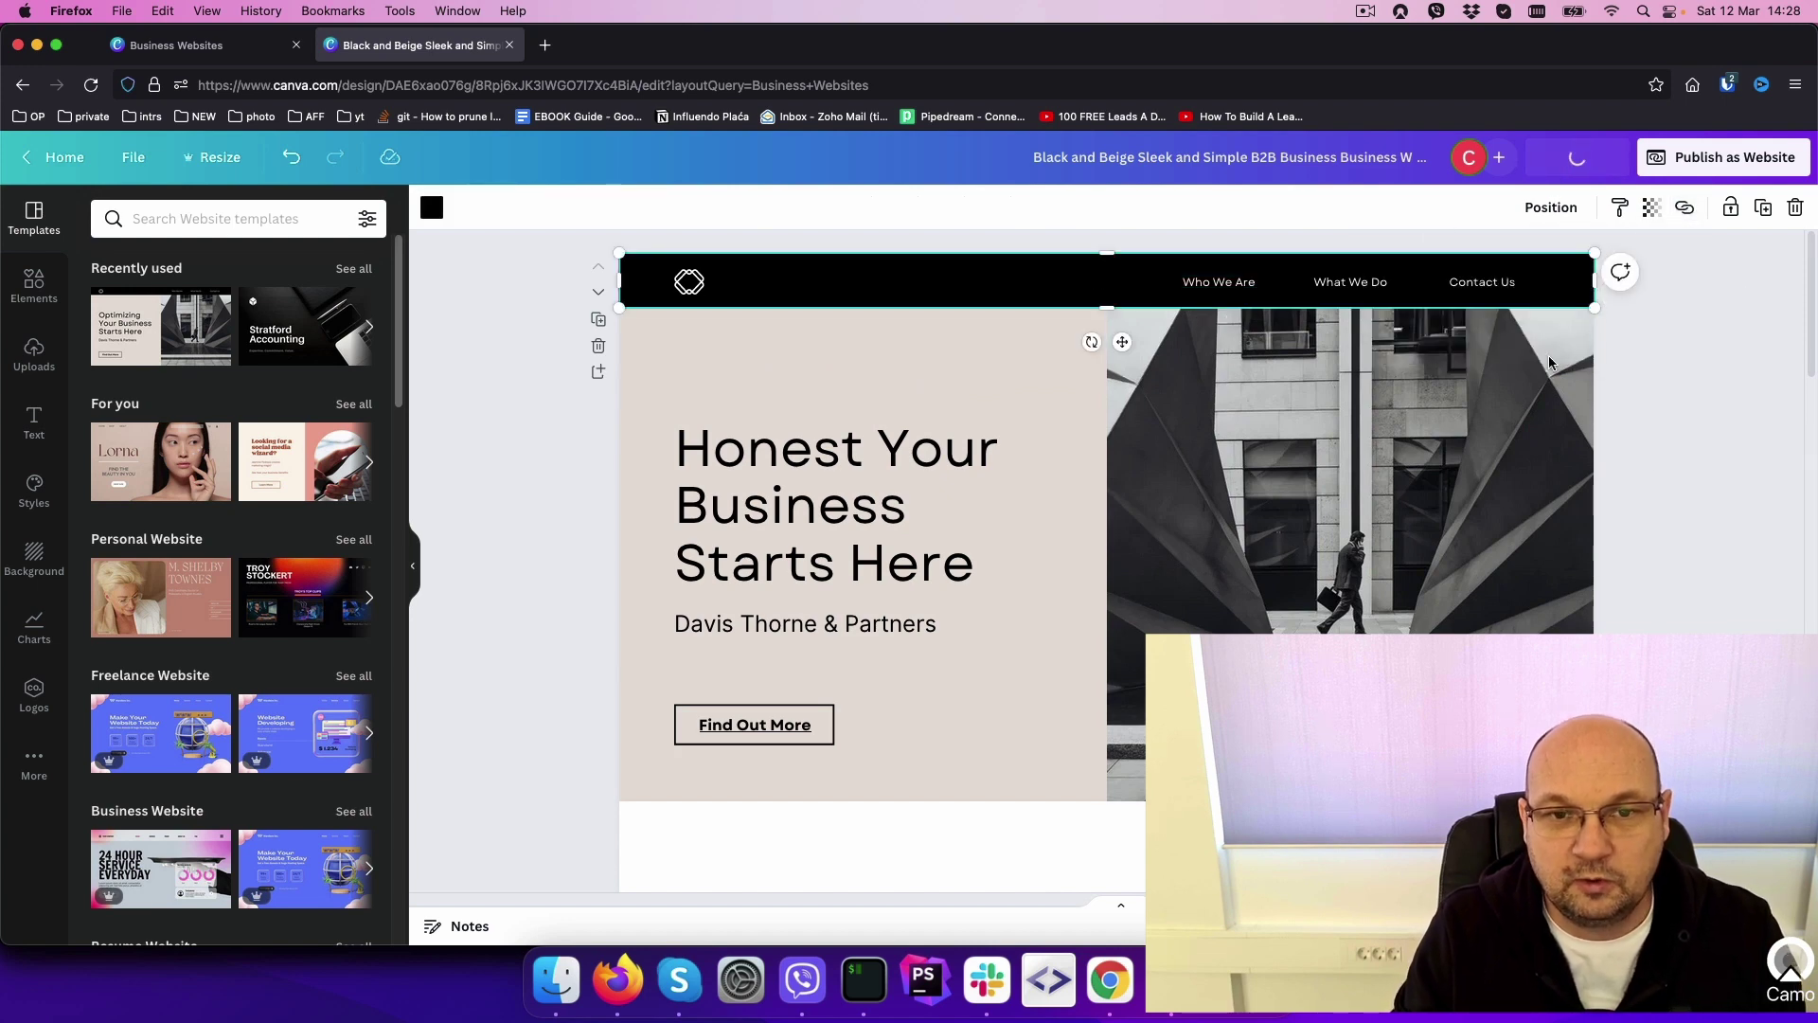
left_click(1577, 157)
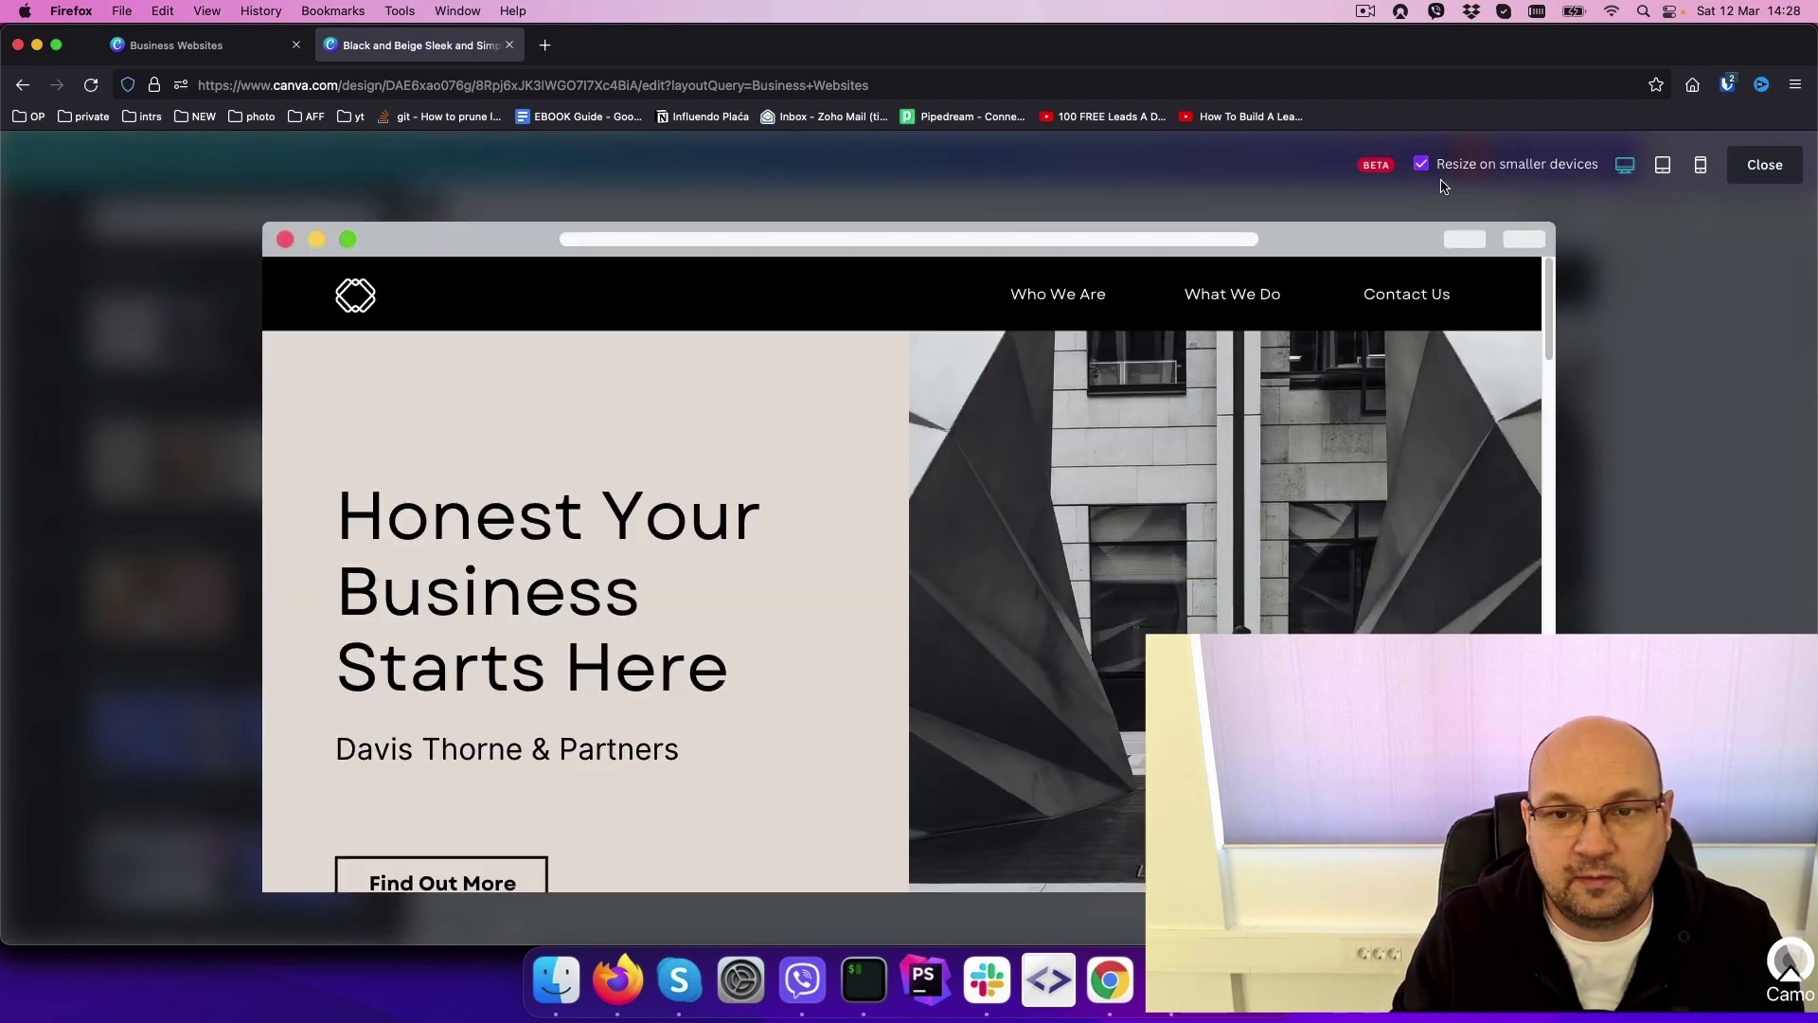
left_click(1067, 300)
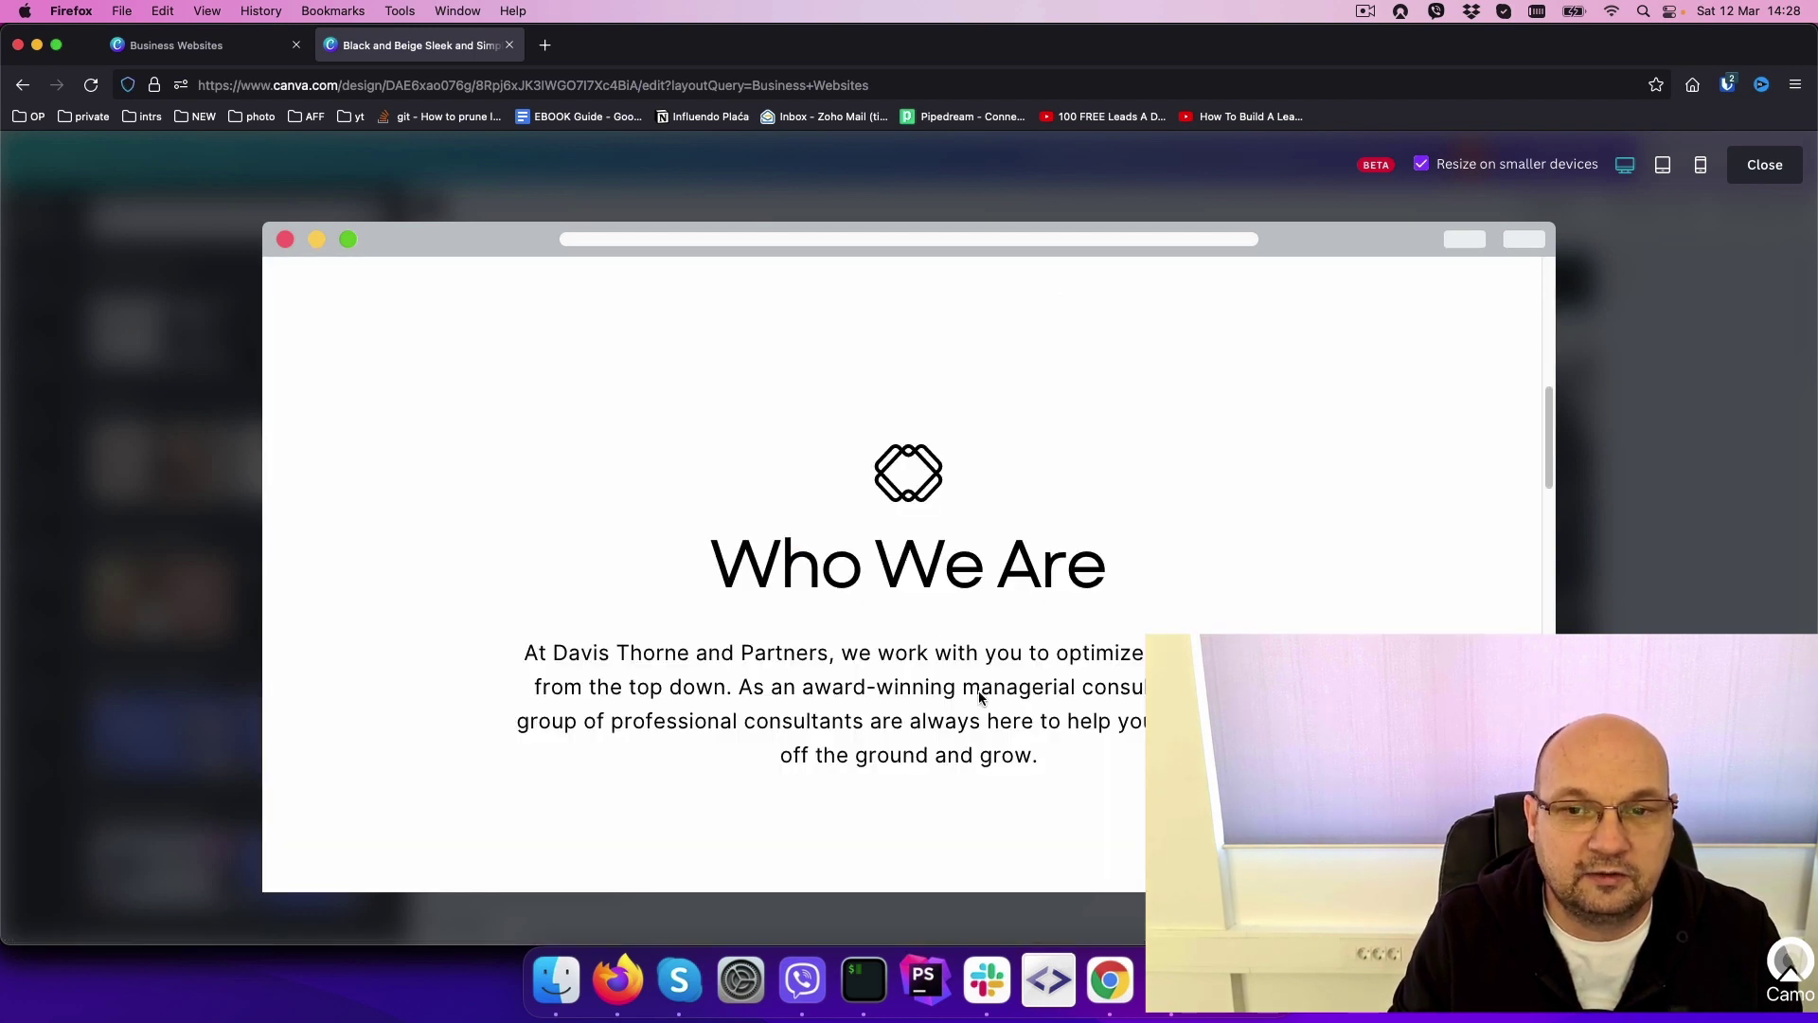
left_click(1701, 166)
scroll(929, 576, "up", 5)
scroll(928, 576, "up", 3)
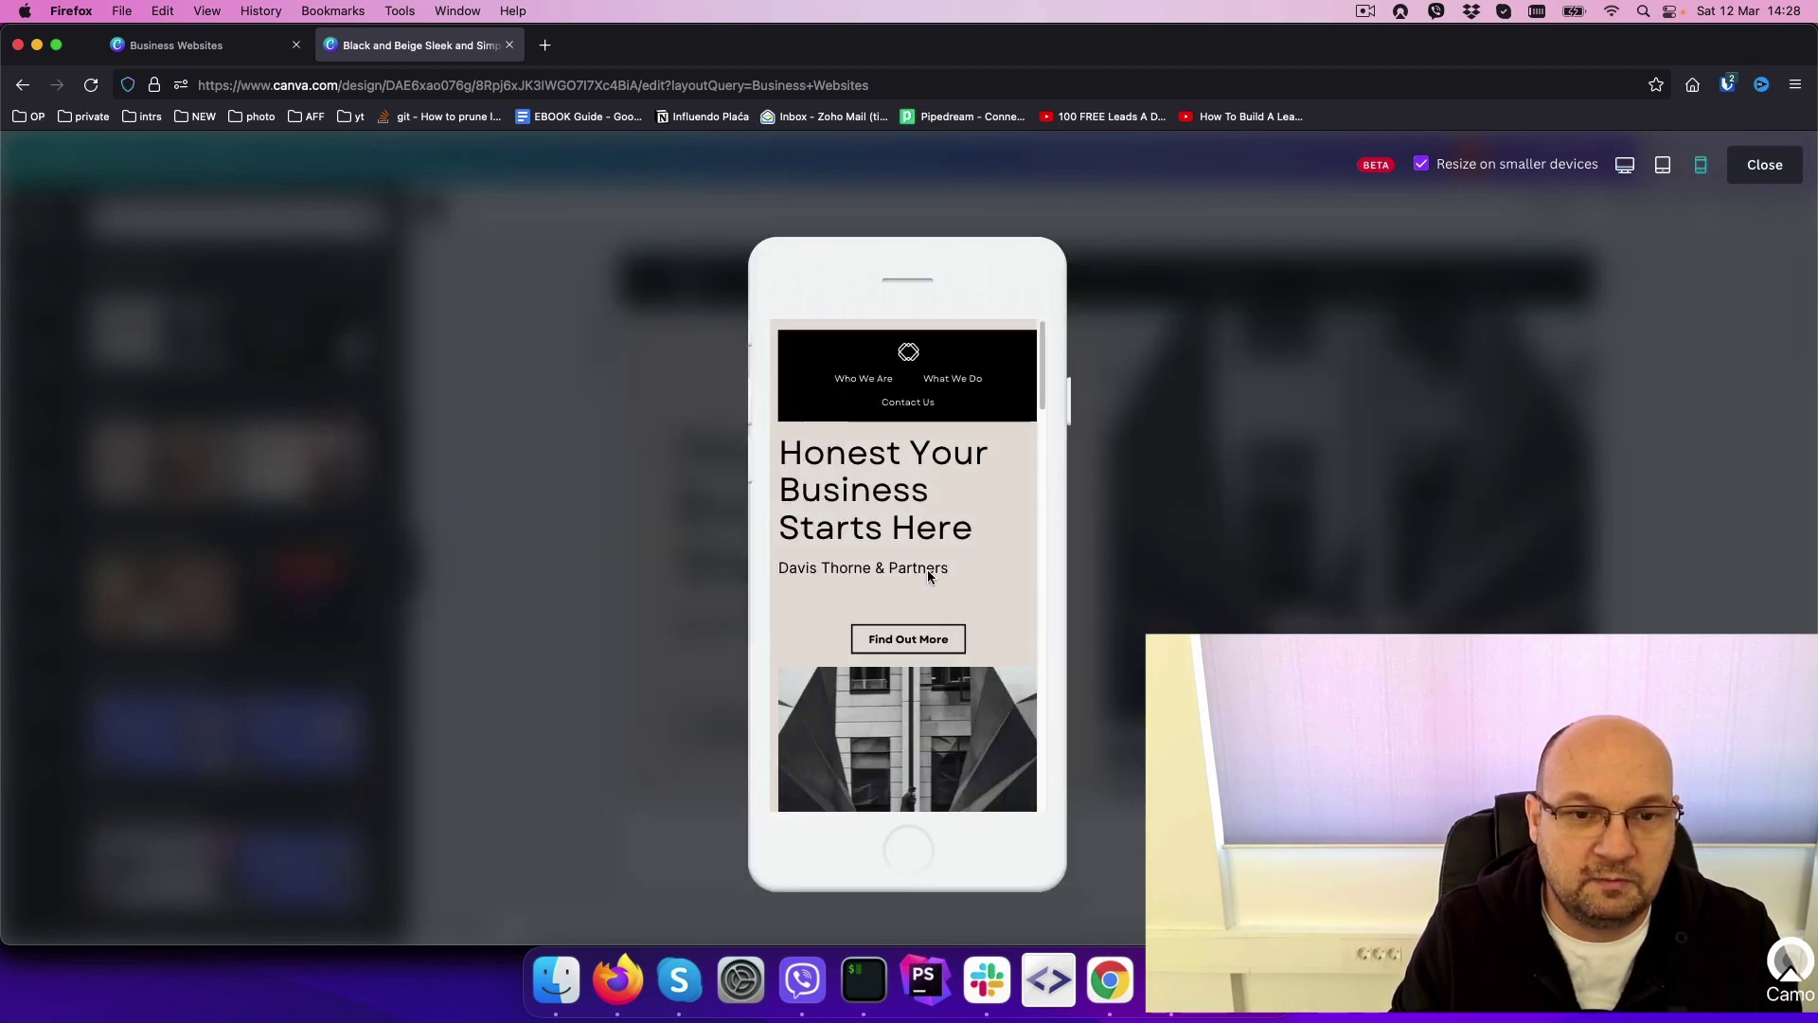
scroll(928, 577, "down", 5)
scroll(928, 577, "down", 4)
scroll(928, 575, "down", 5)
scroll(928, 575, "down", 5)
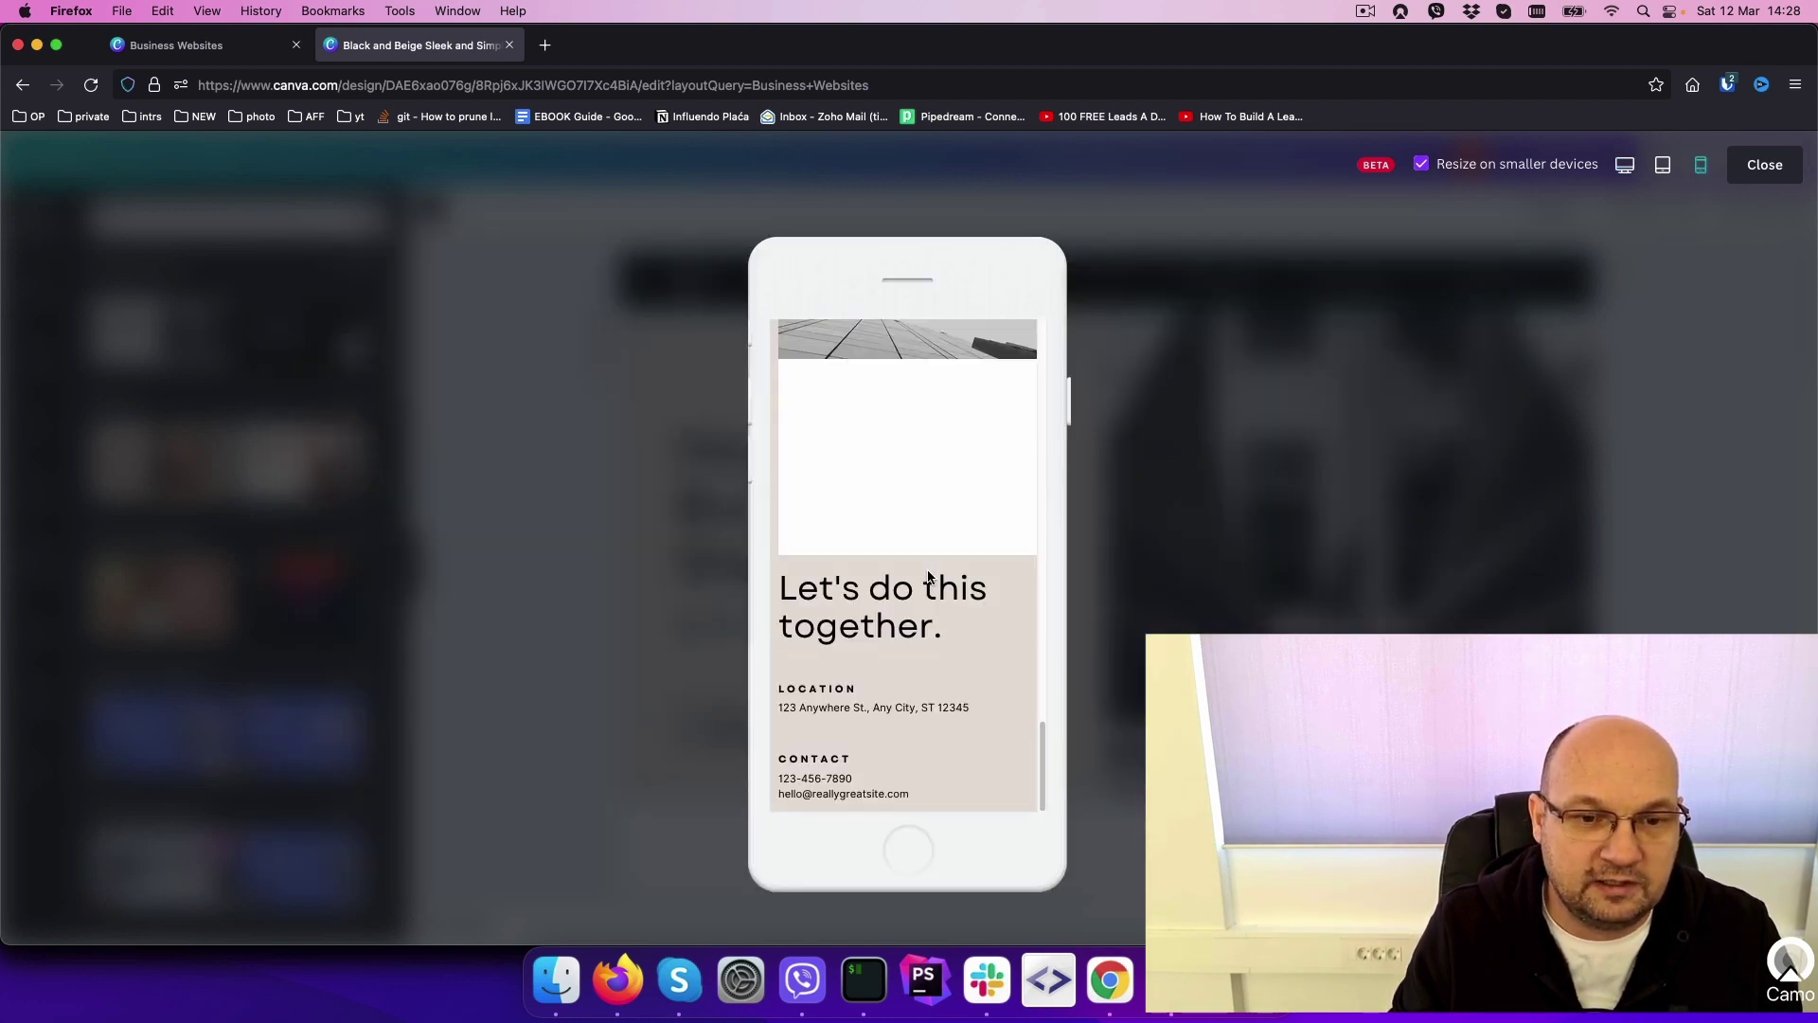
scroll(928, 575, "up", 4)
scroll(928, 576, "up", 5)
scroll(928, 576, "up", 4)
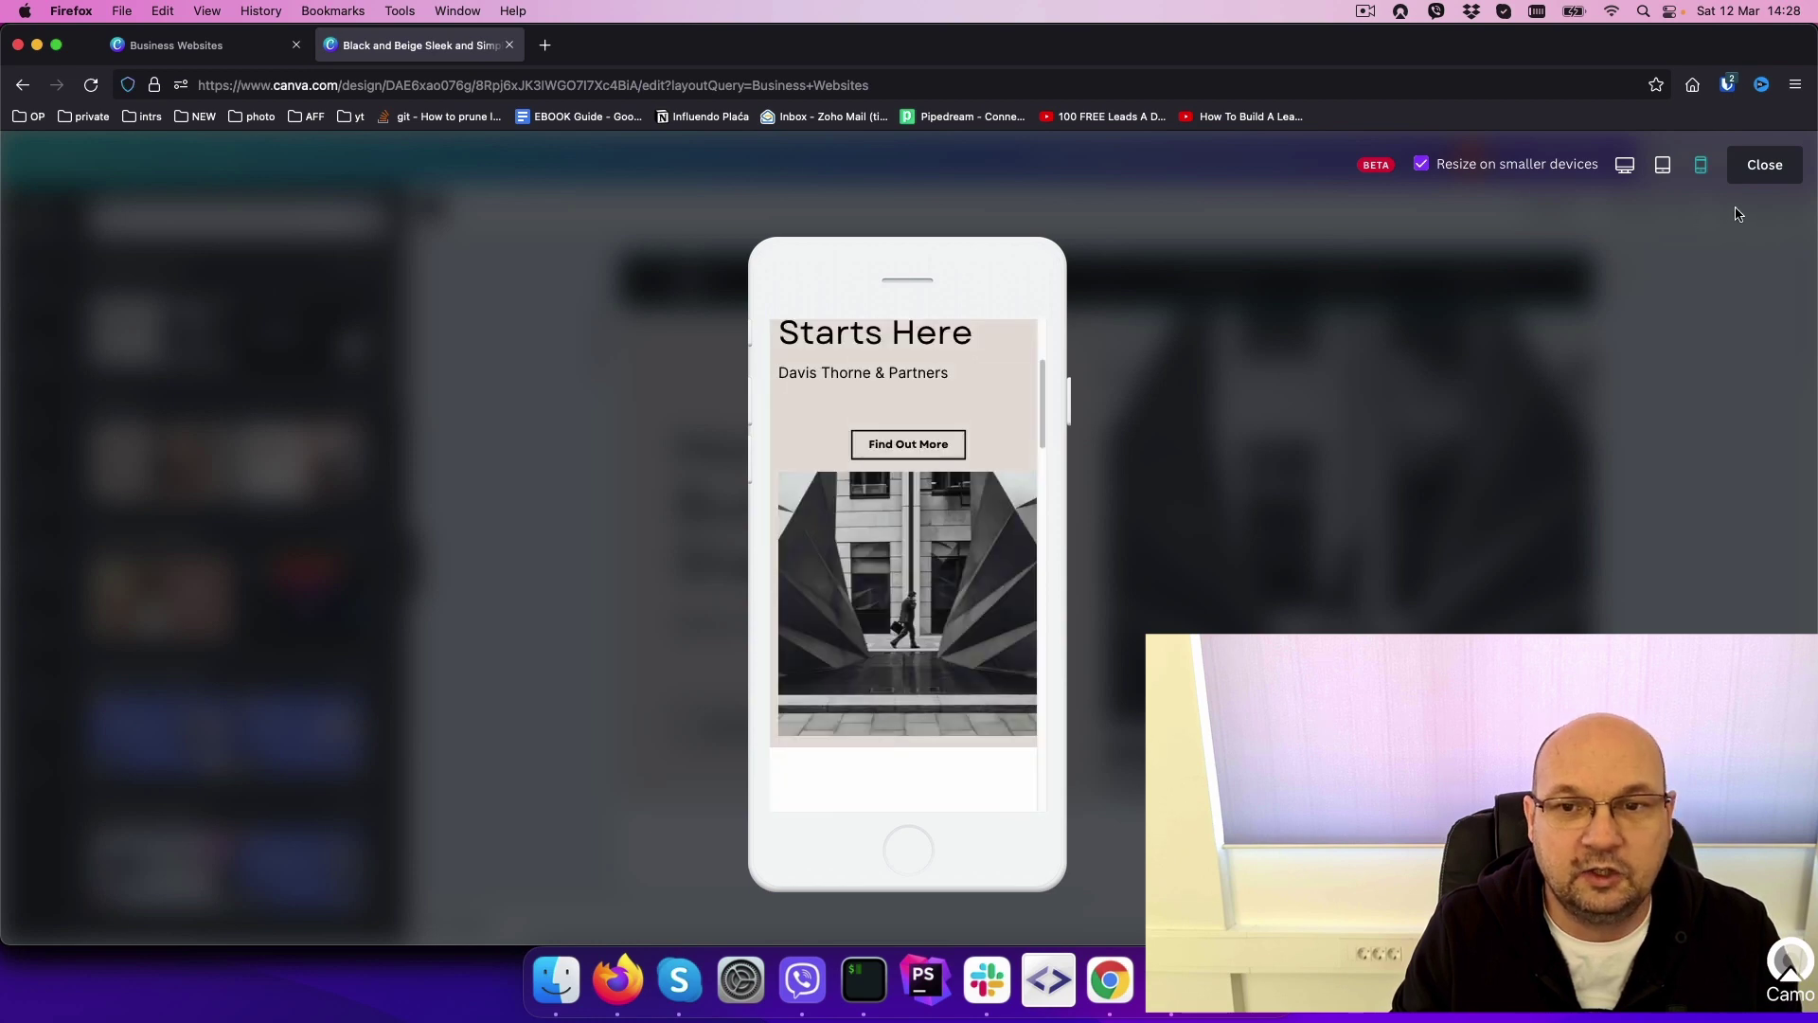
left_click(1764, 165)
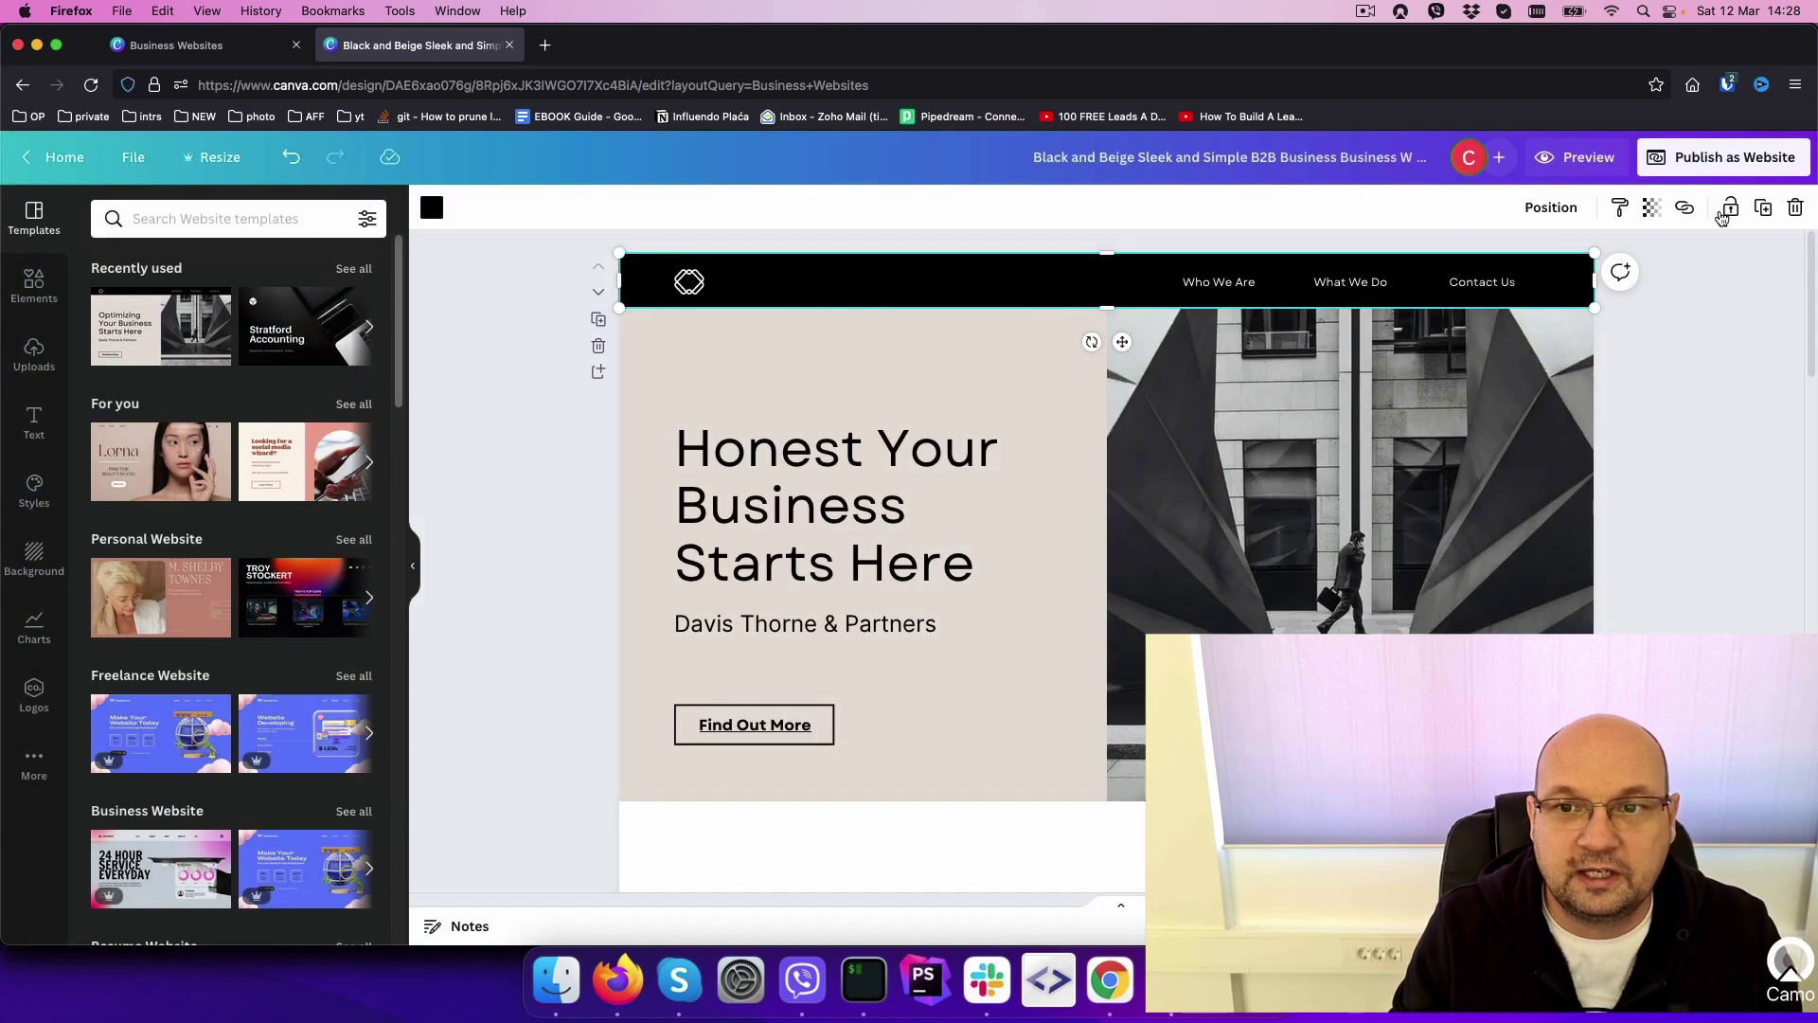
- Publish the design as a live website and copy its my.canva.site address
left_click(1724, 161)
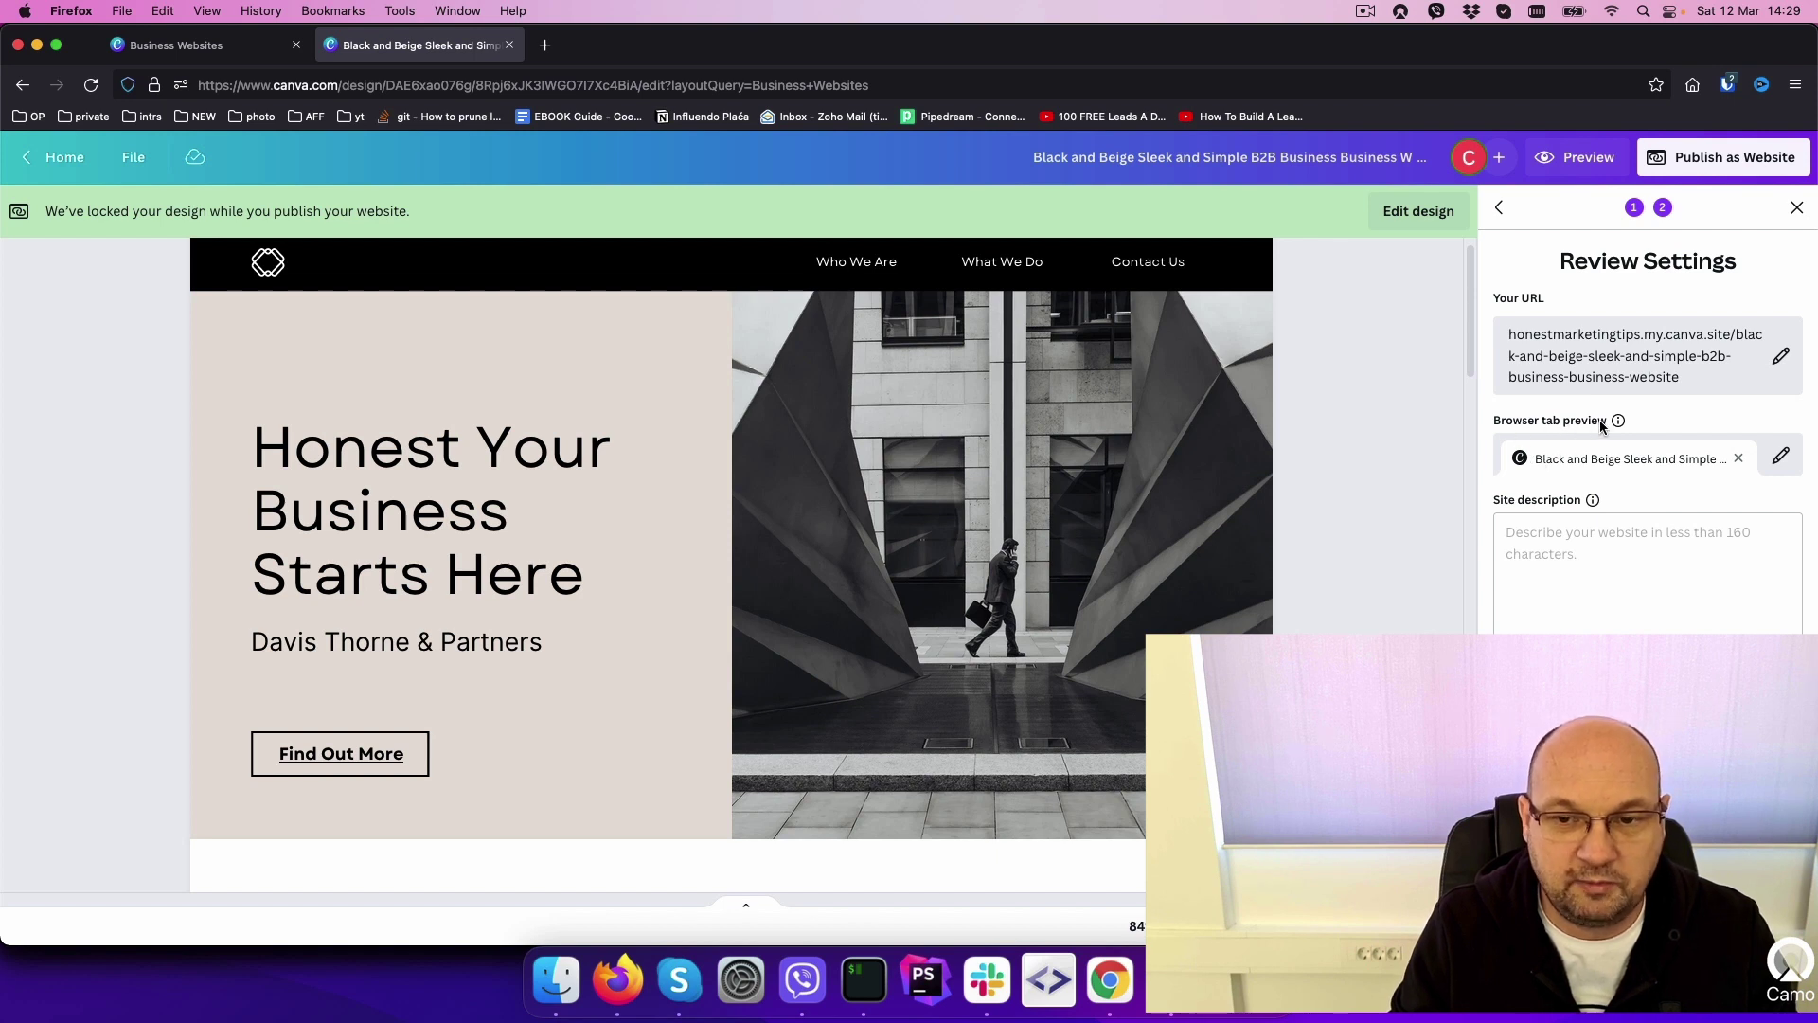
left_click(1632, 554)
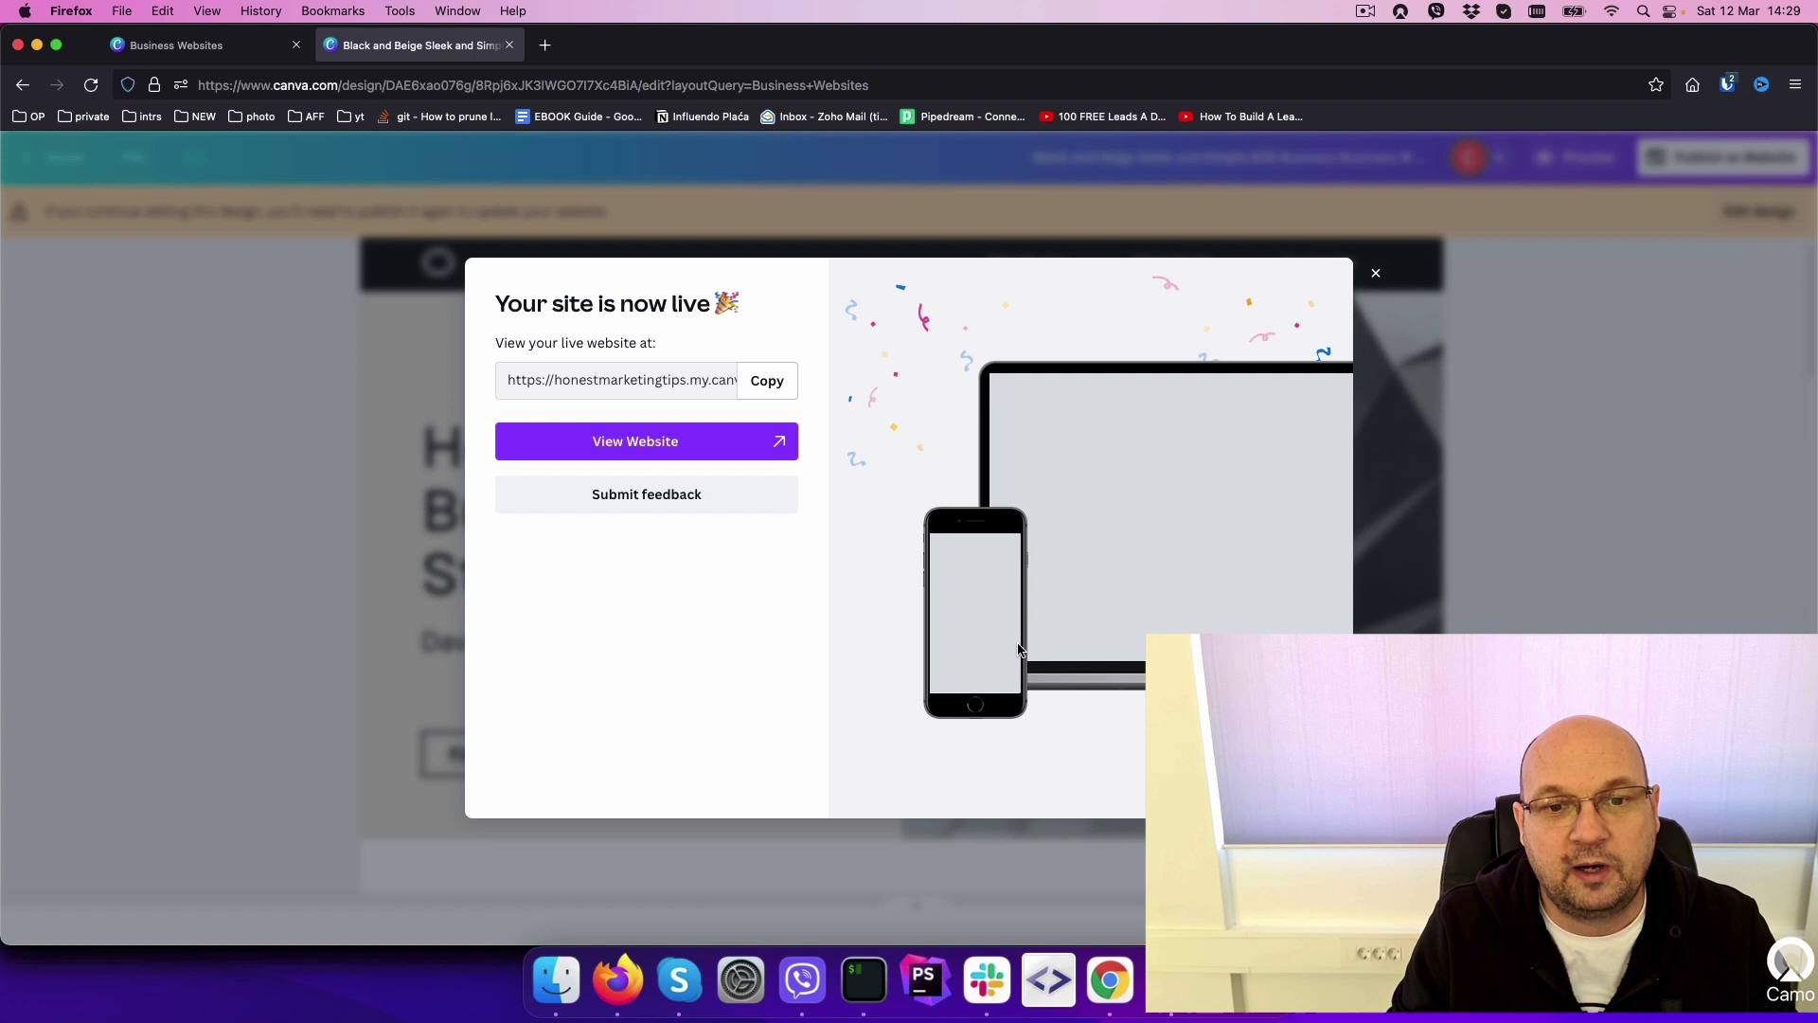
left_click(767, 381)
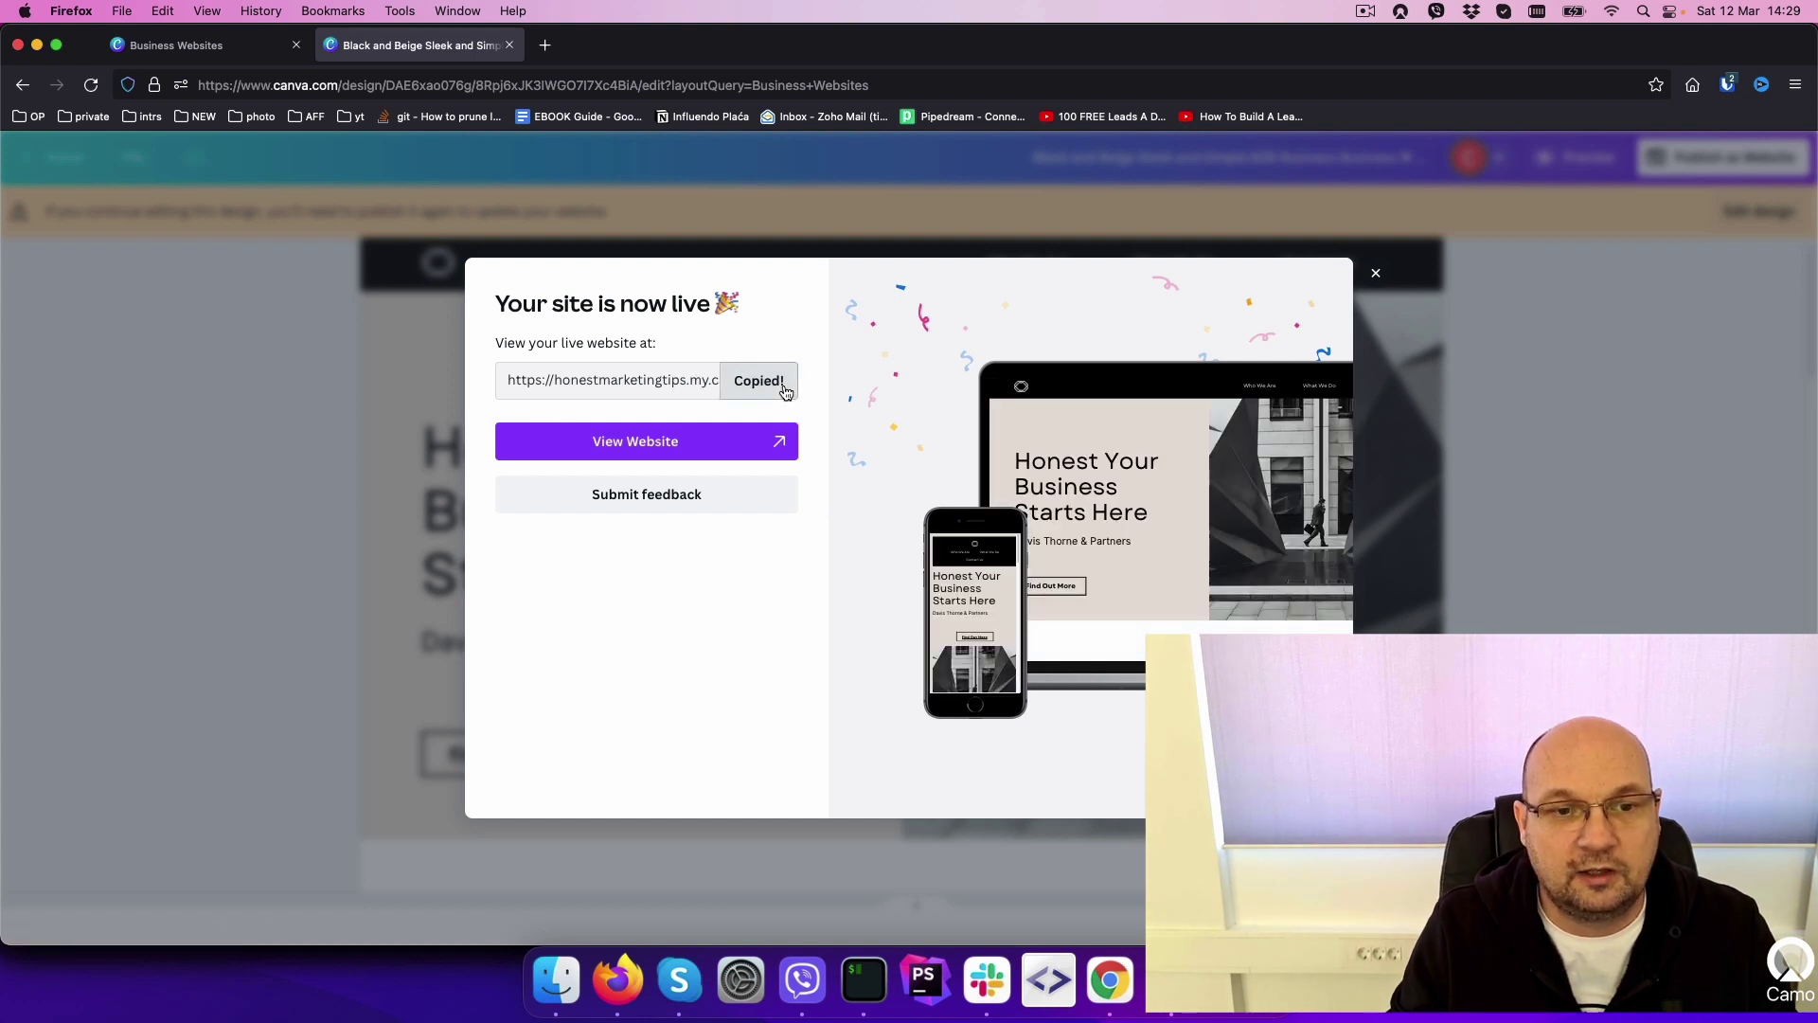
left_click(544, 44)
- Load the live site in a new tab and jump to the Who We Are section and back
key("super+v")
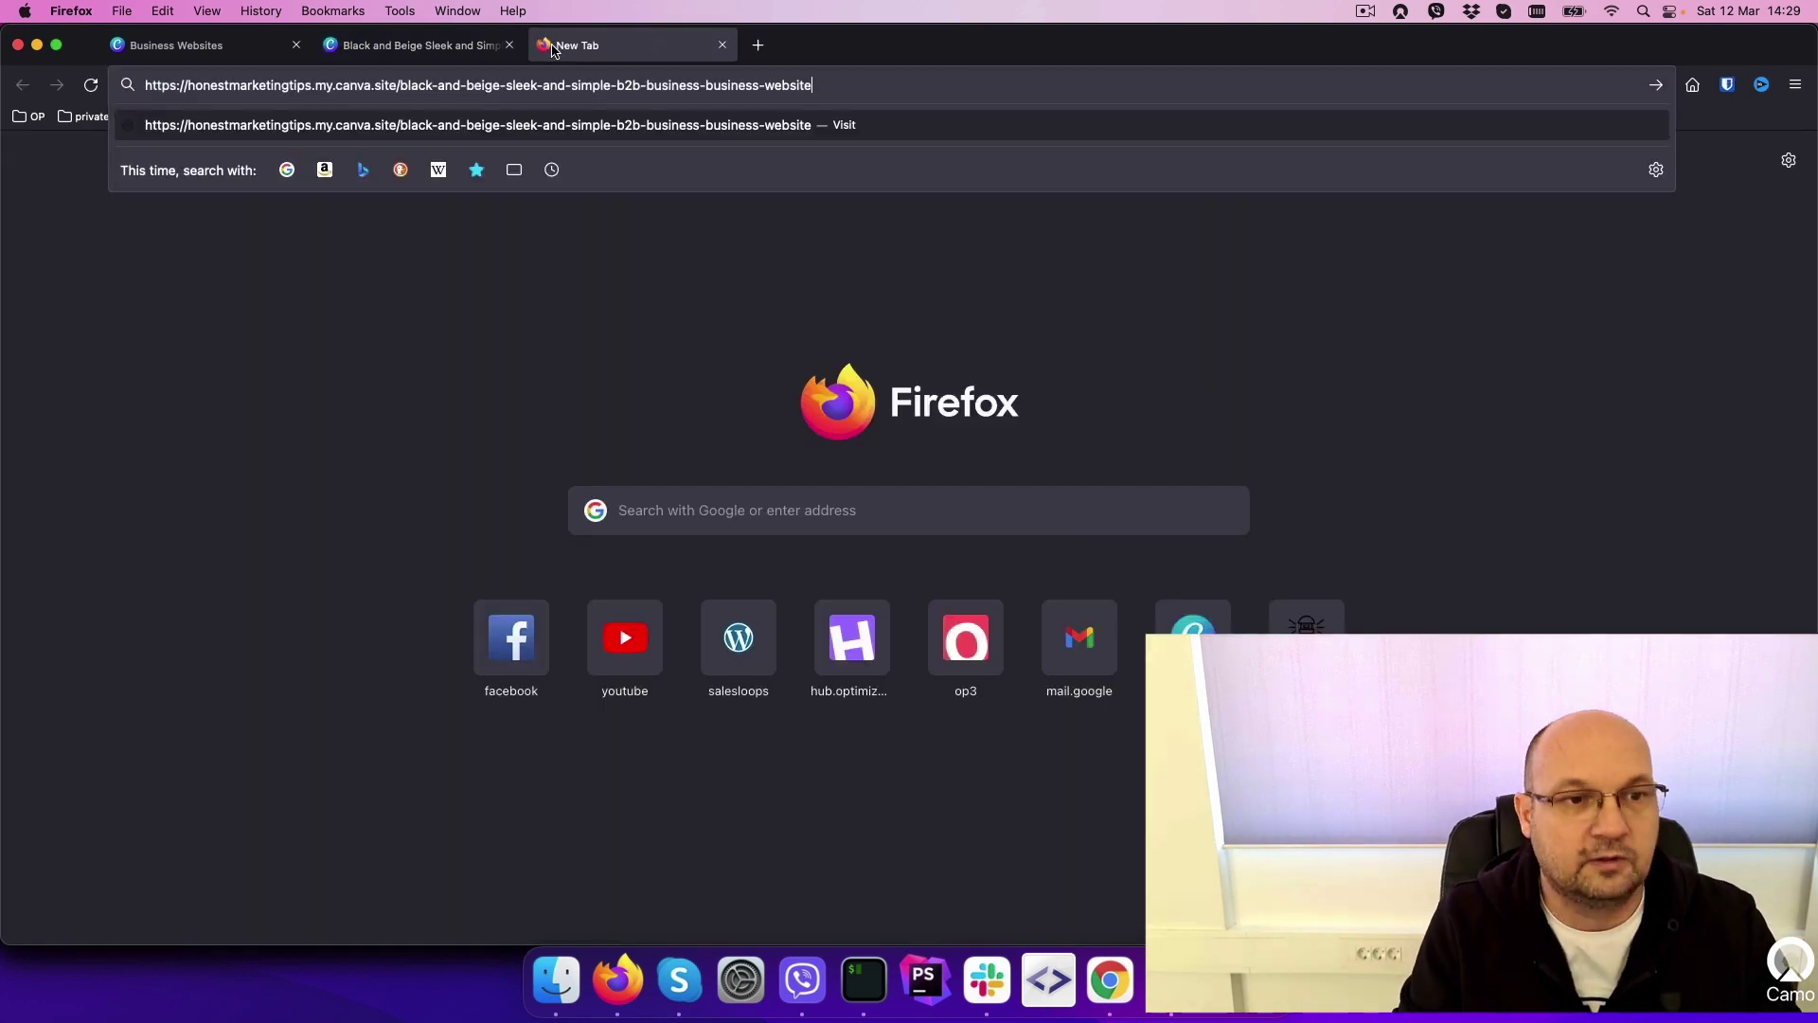
key("Return")
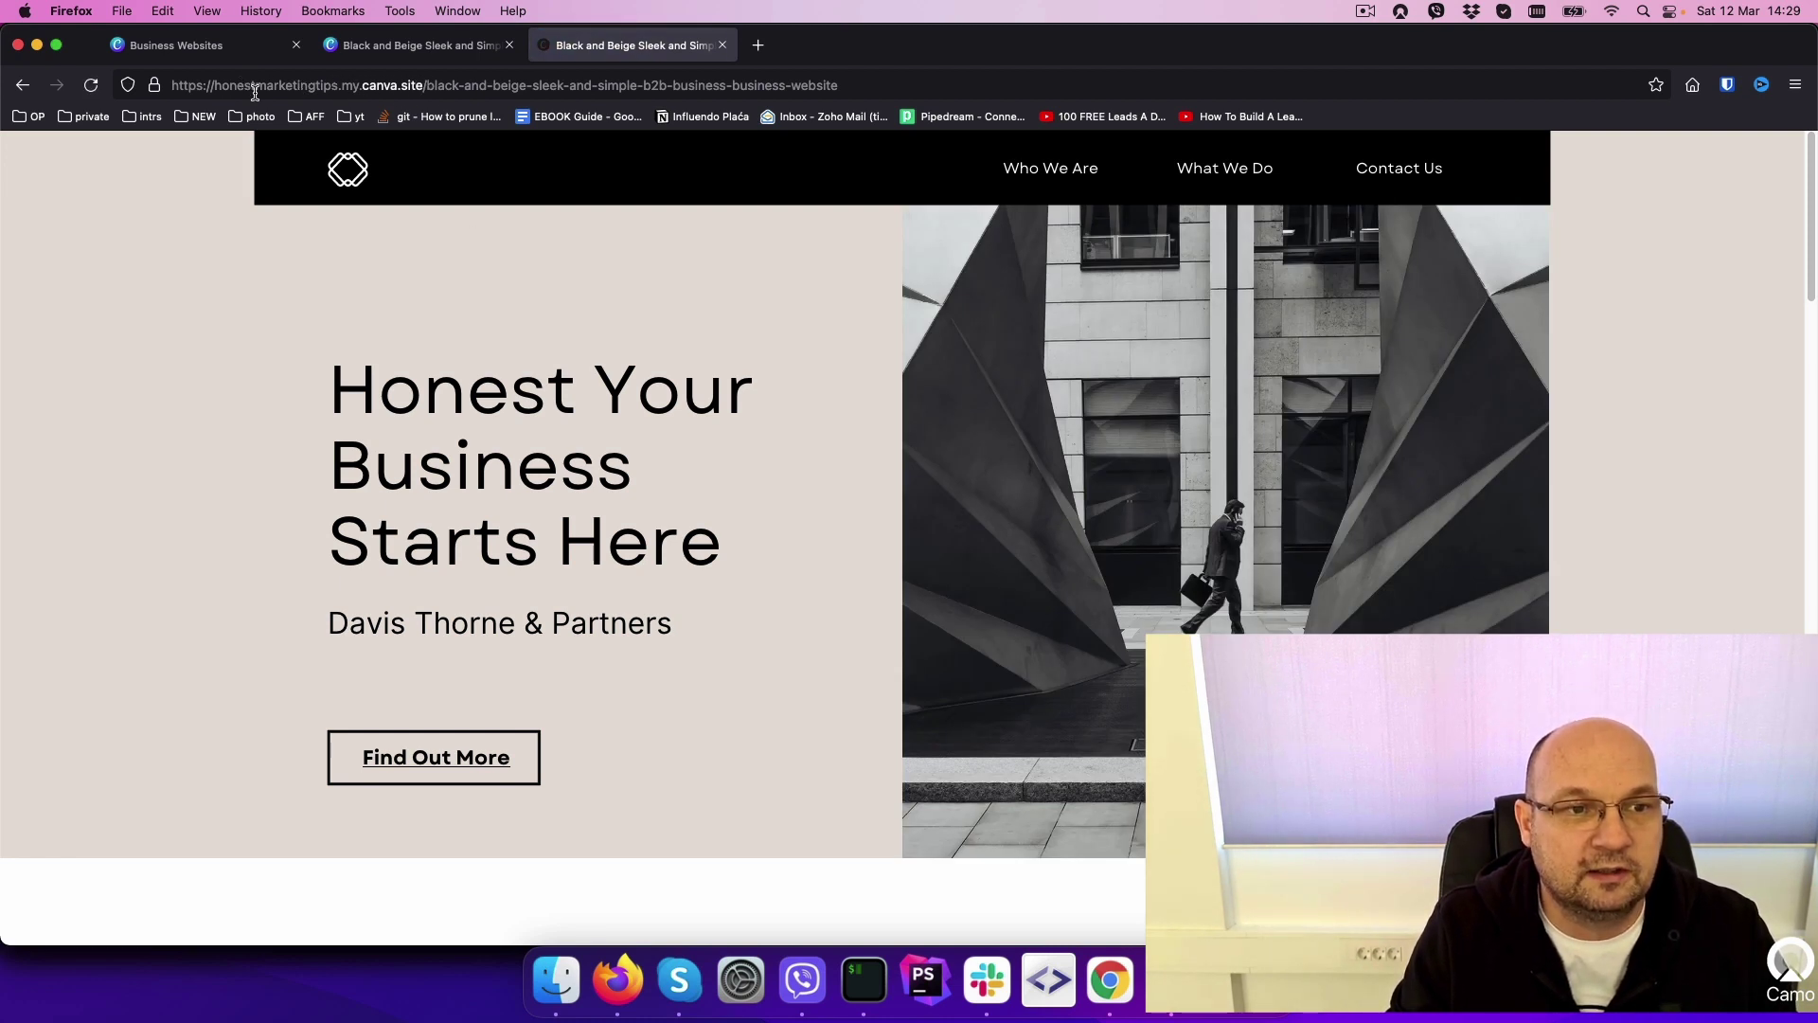
left_click(1065, 178)
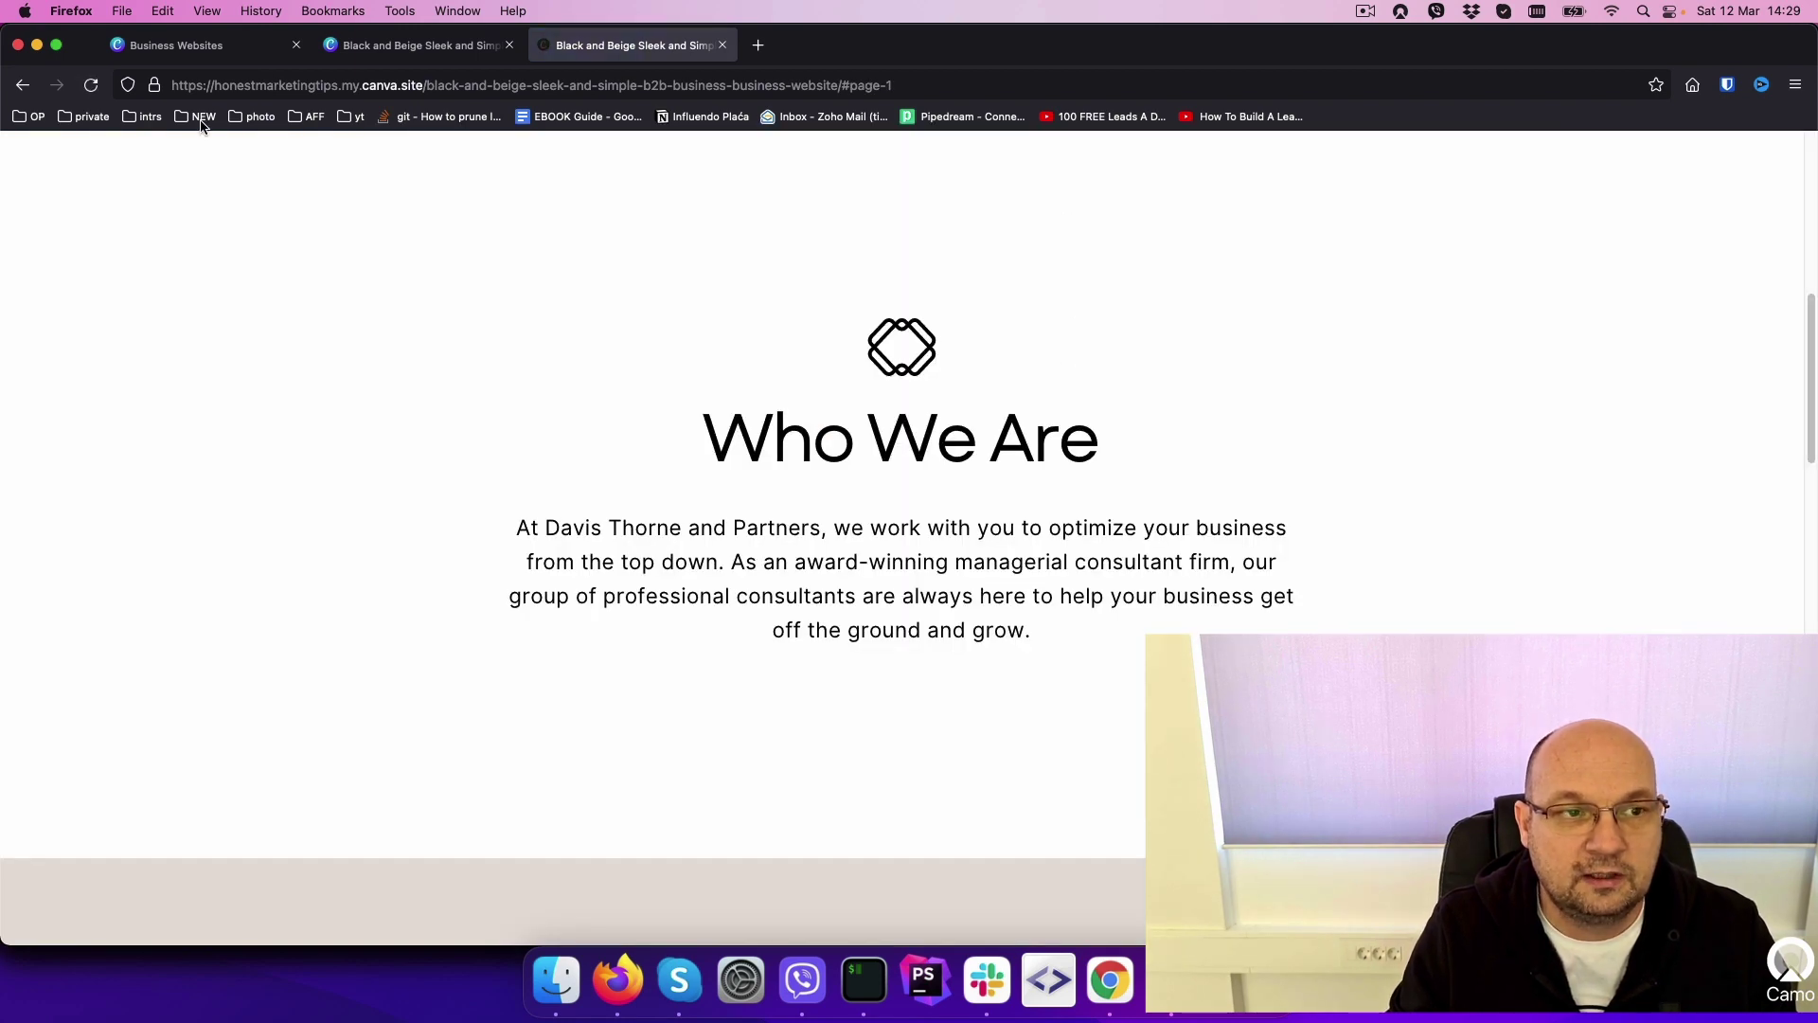
left_click(23, 86)
- Scroll the live site down to its contact section, then close the site's tab
scroll(947, 398, "down", 5)
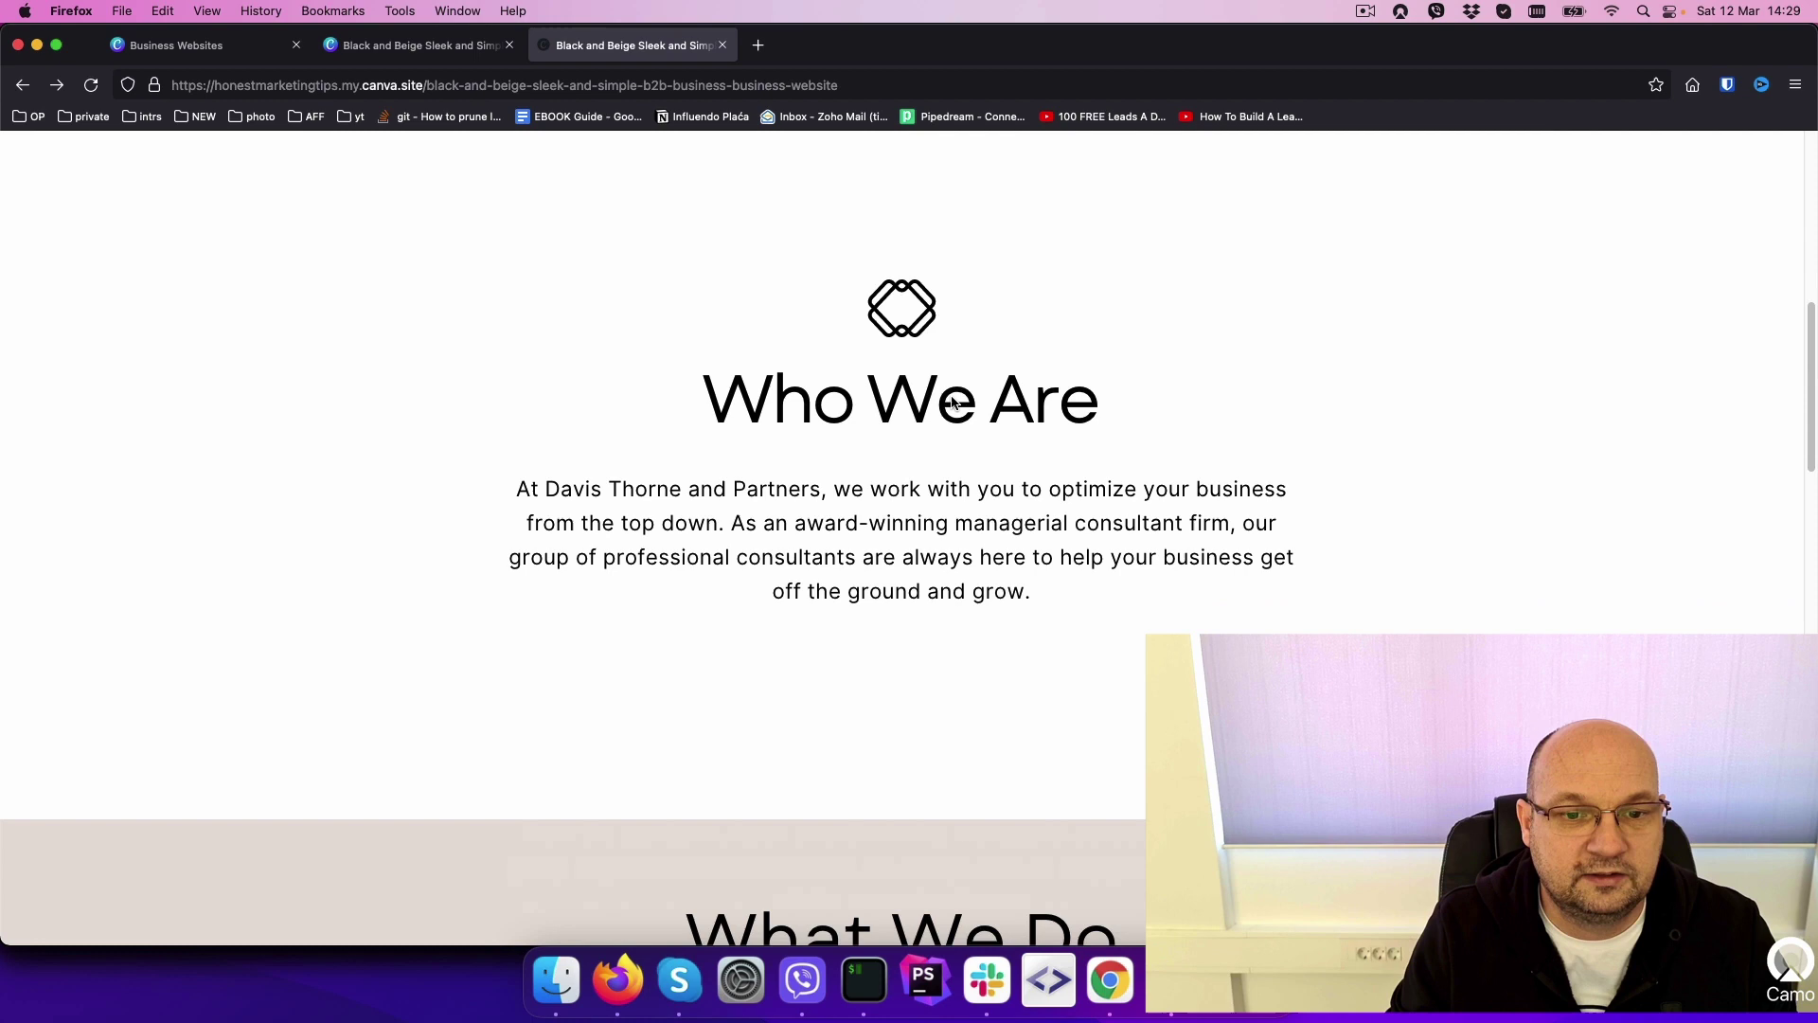
scroll(953, 402, "down", 5)
scroll(951, 401, "down", 5)
scroll(950, 401, "down", 5)
scroll(951, 401, "down", 4)
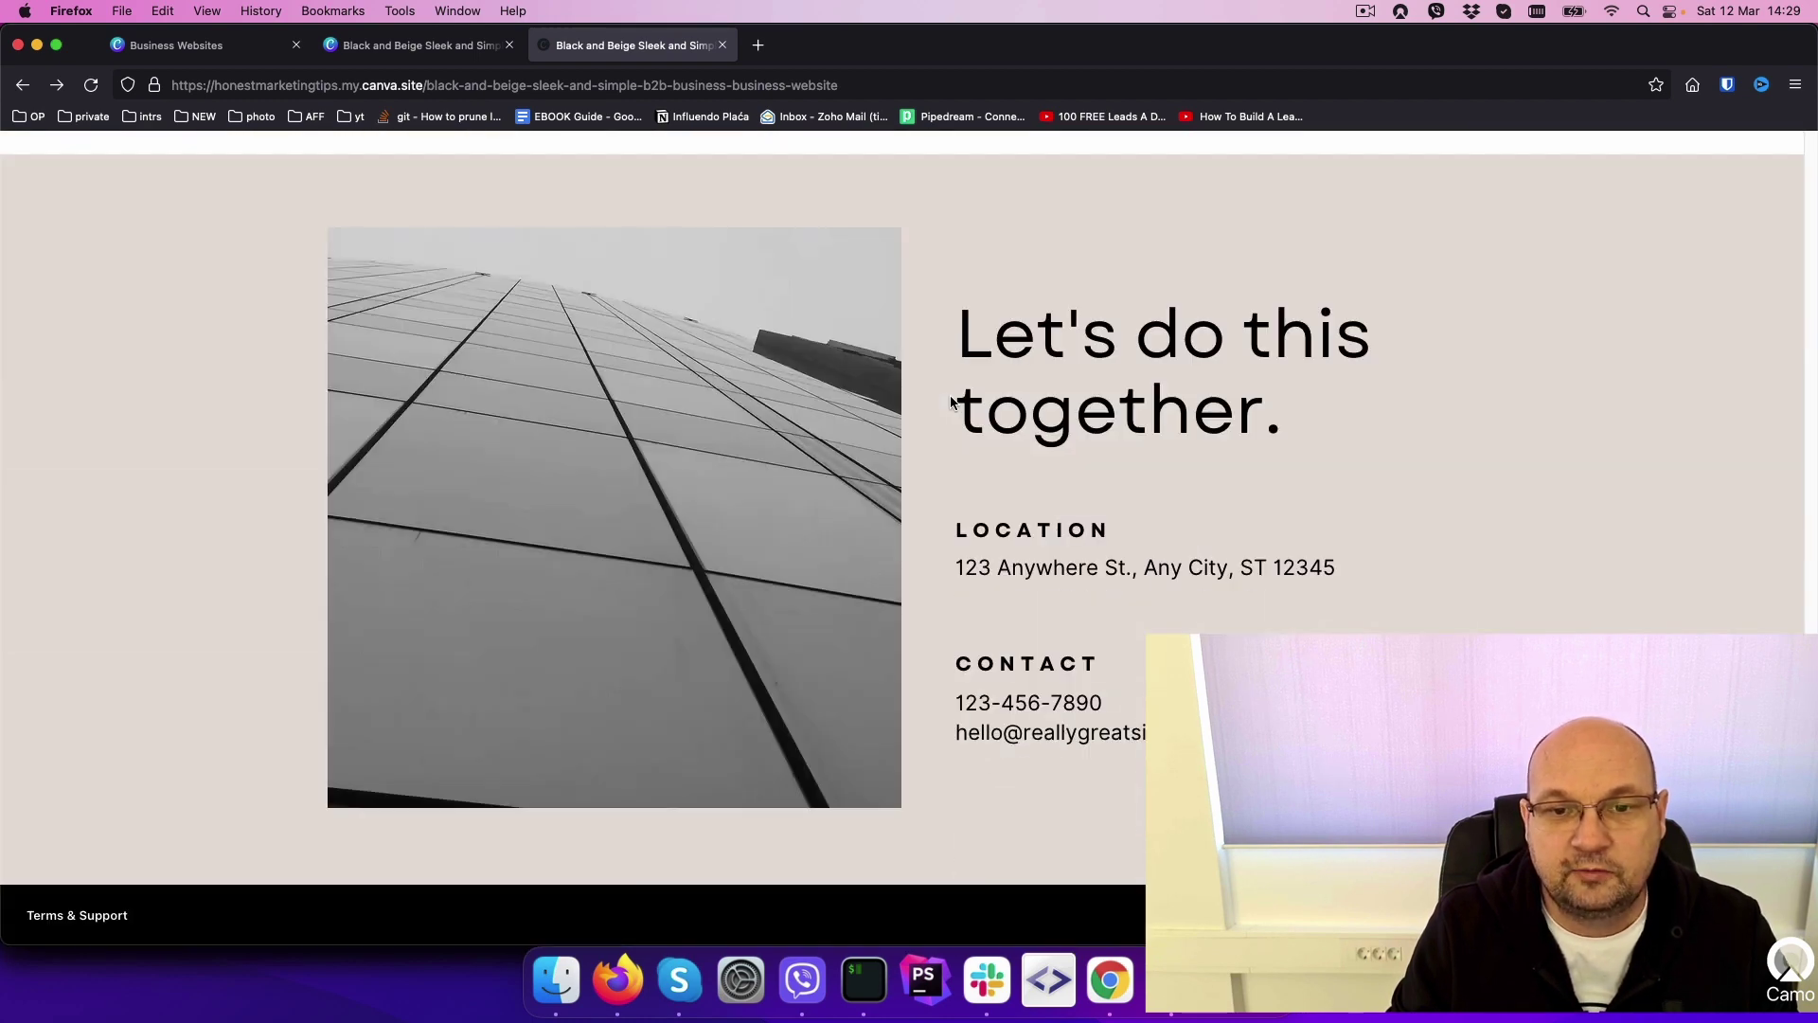
scroll(951, 403, "up", 10)
scroll(951, 402, "up", 10)
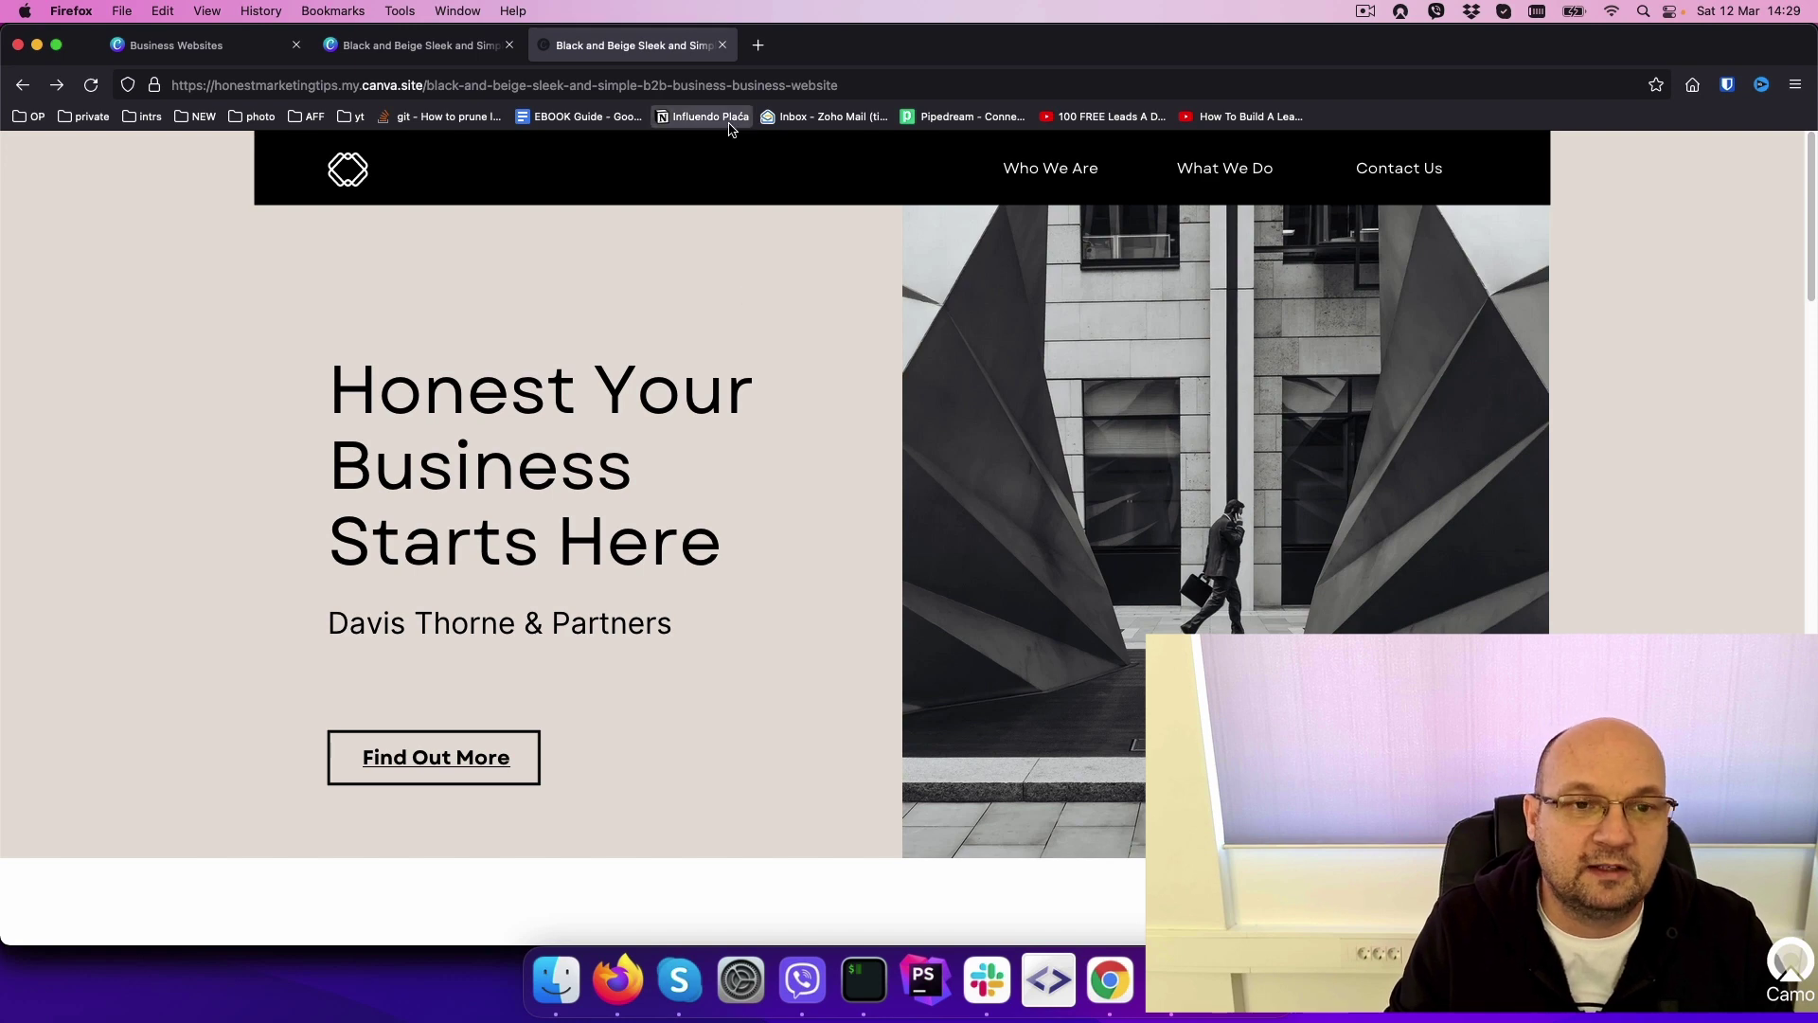
left_click(724, 45)
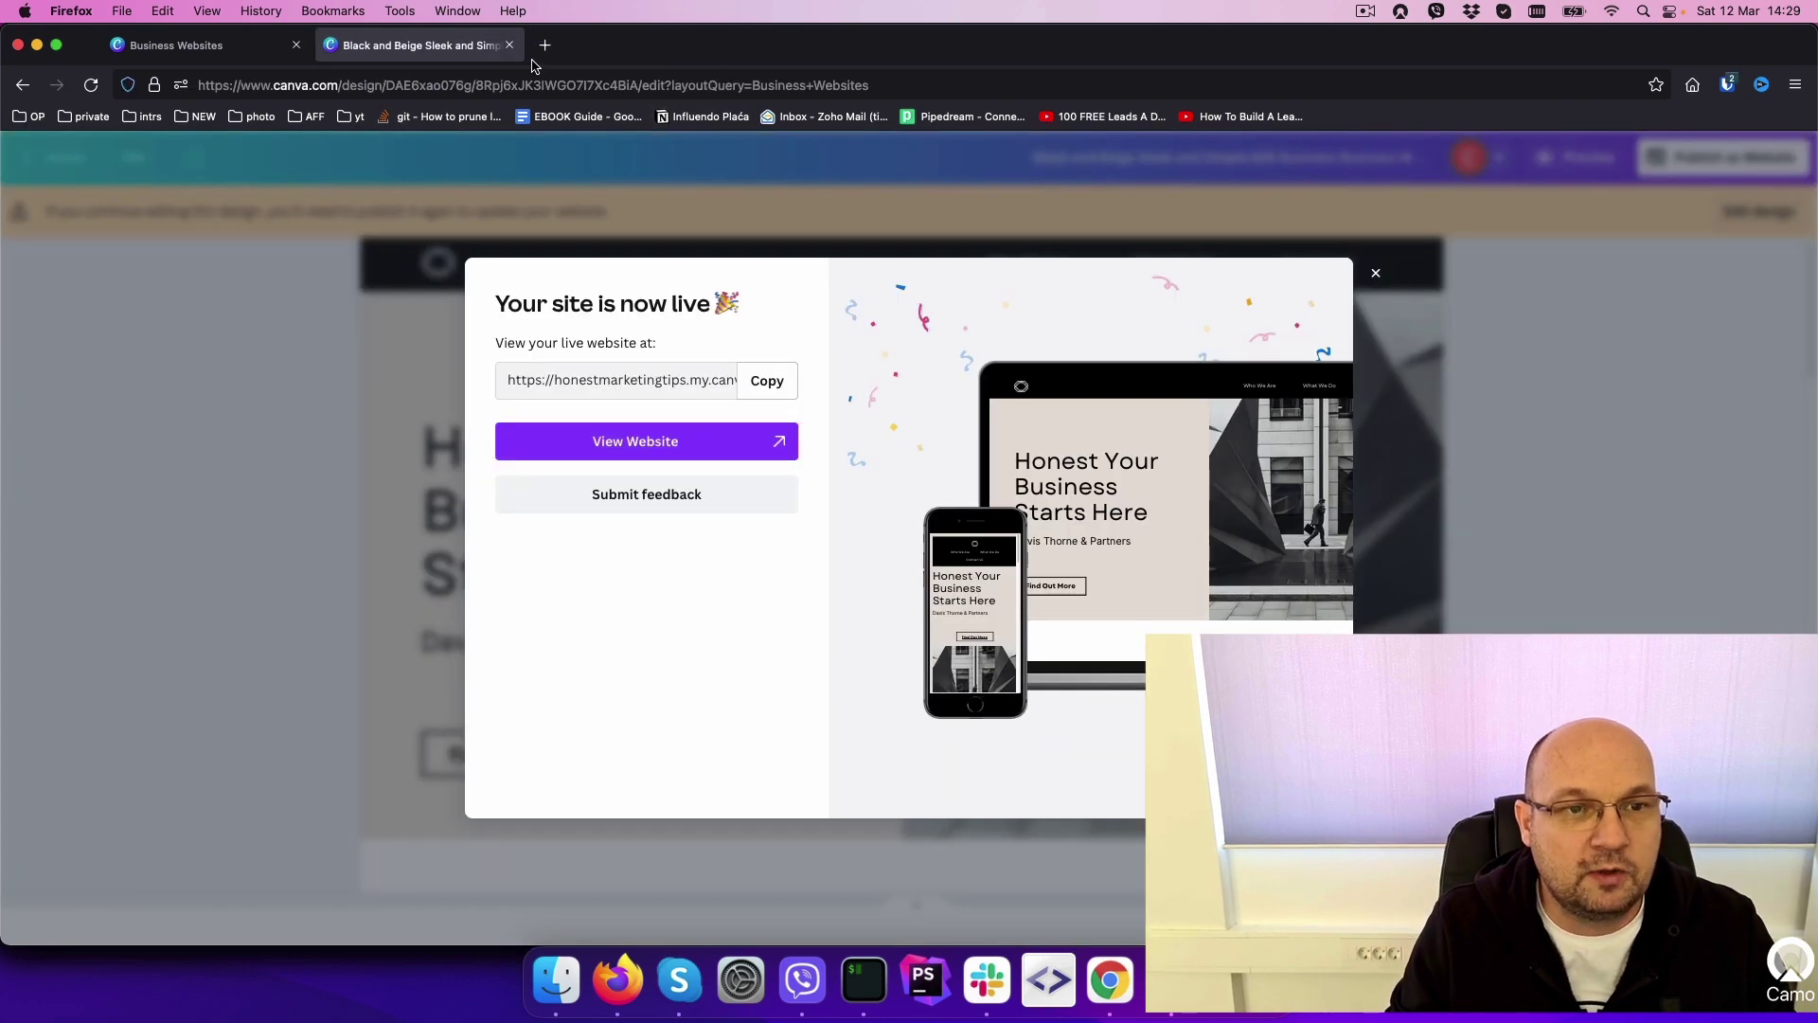
- Close the editor and search 'link in bio' to show the Bio Link Websites templates
left_click(512, 46)
left_click(714, 167)
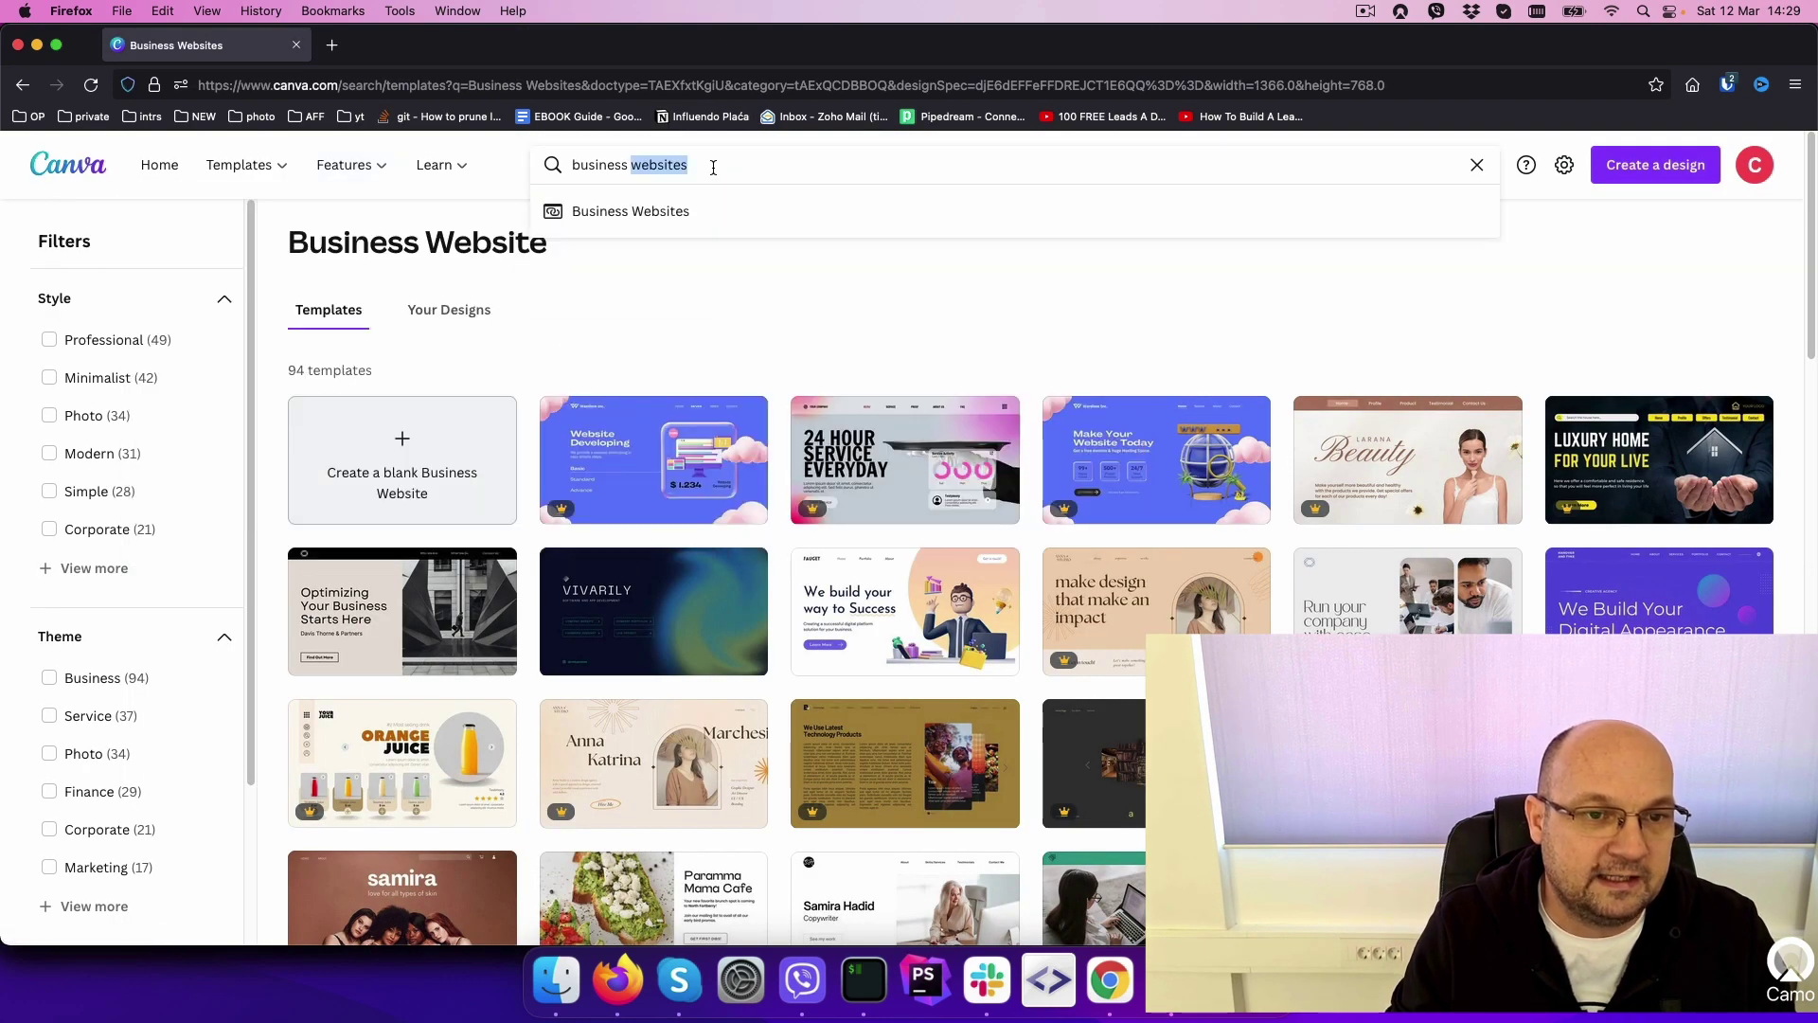
type("kink")
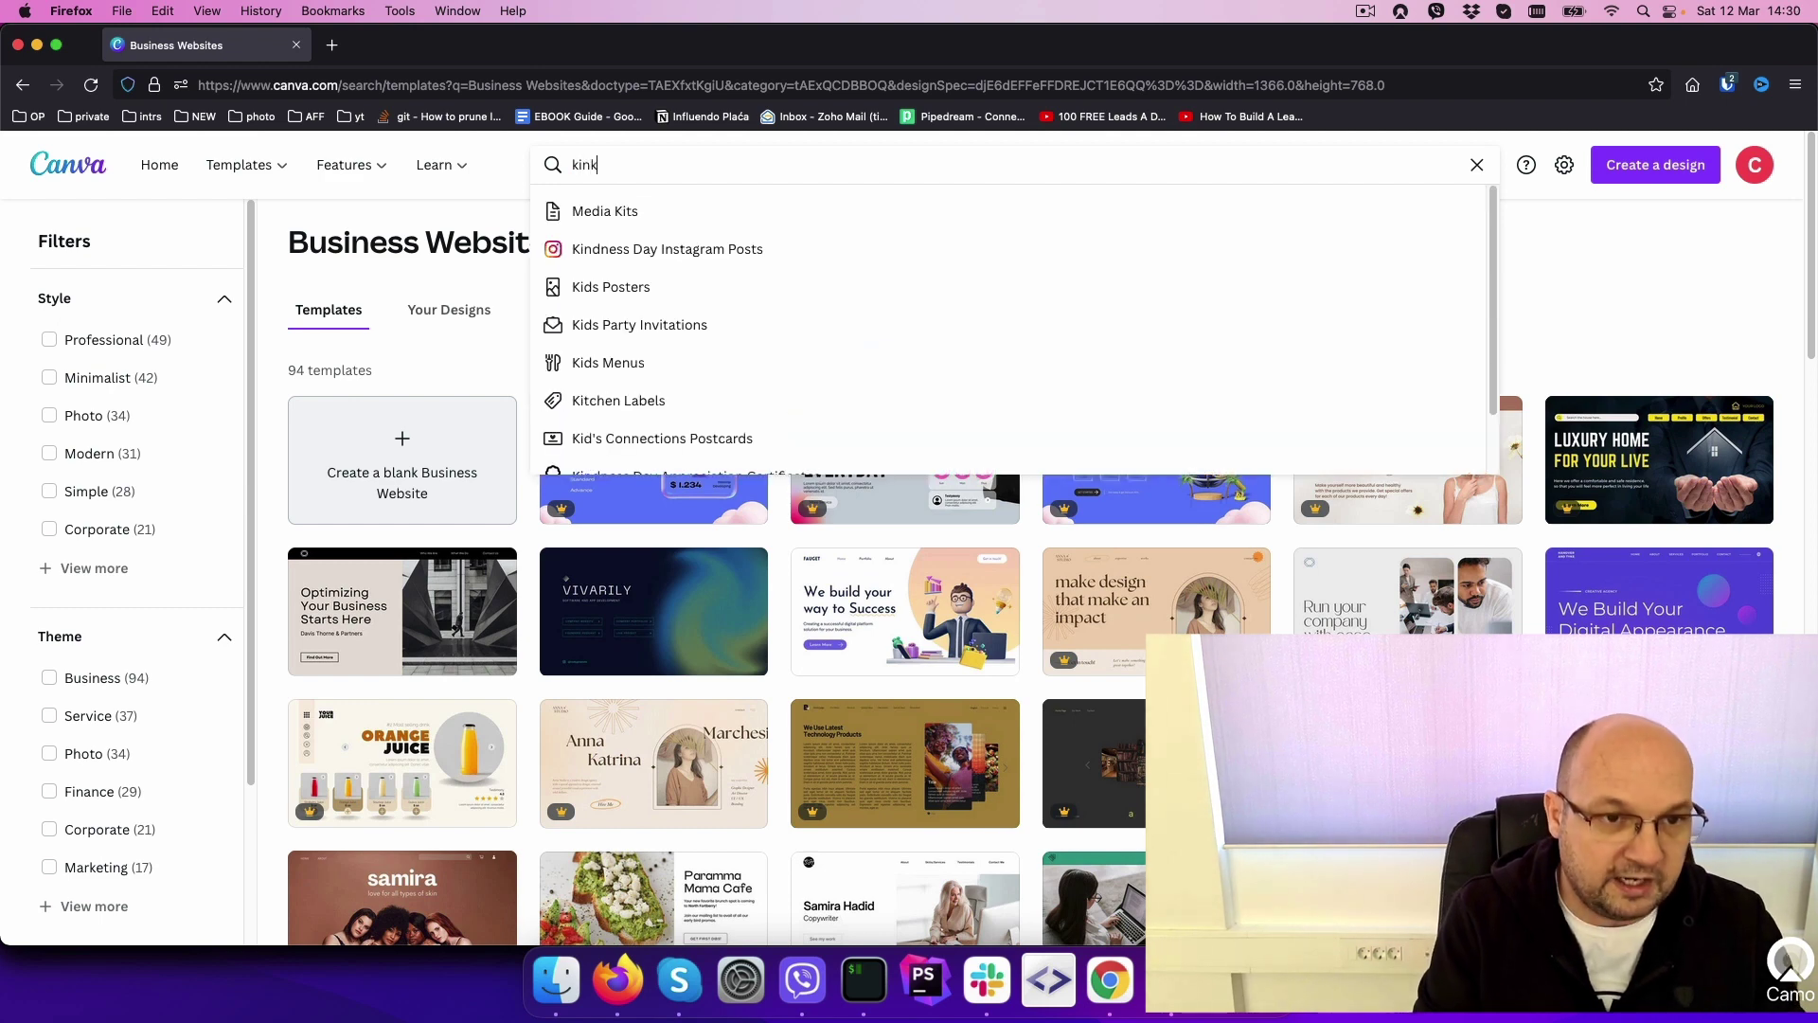
key("BackSpace")
key("BackSpace")
key("BackSpace")
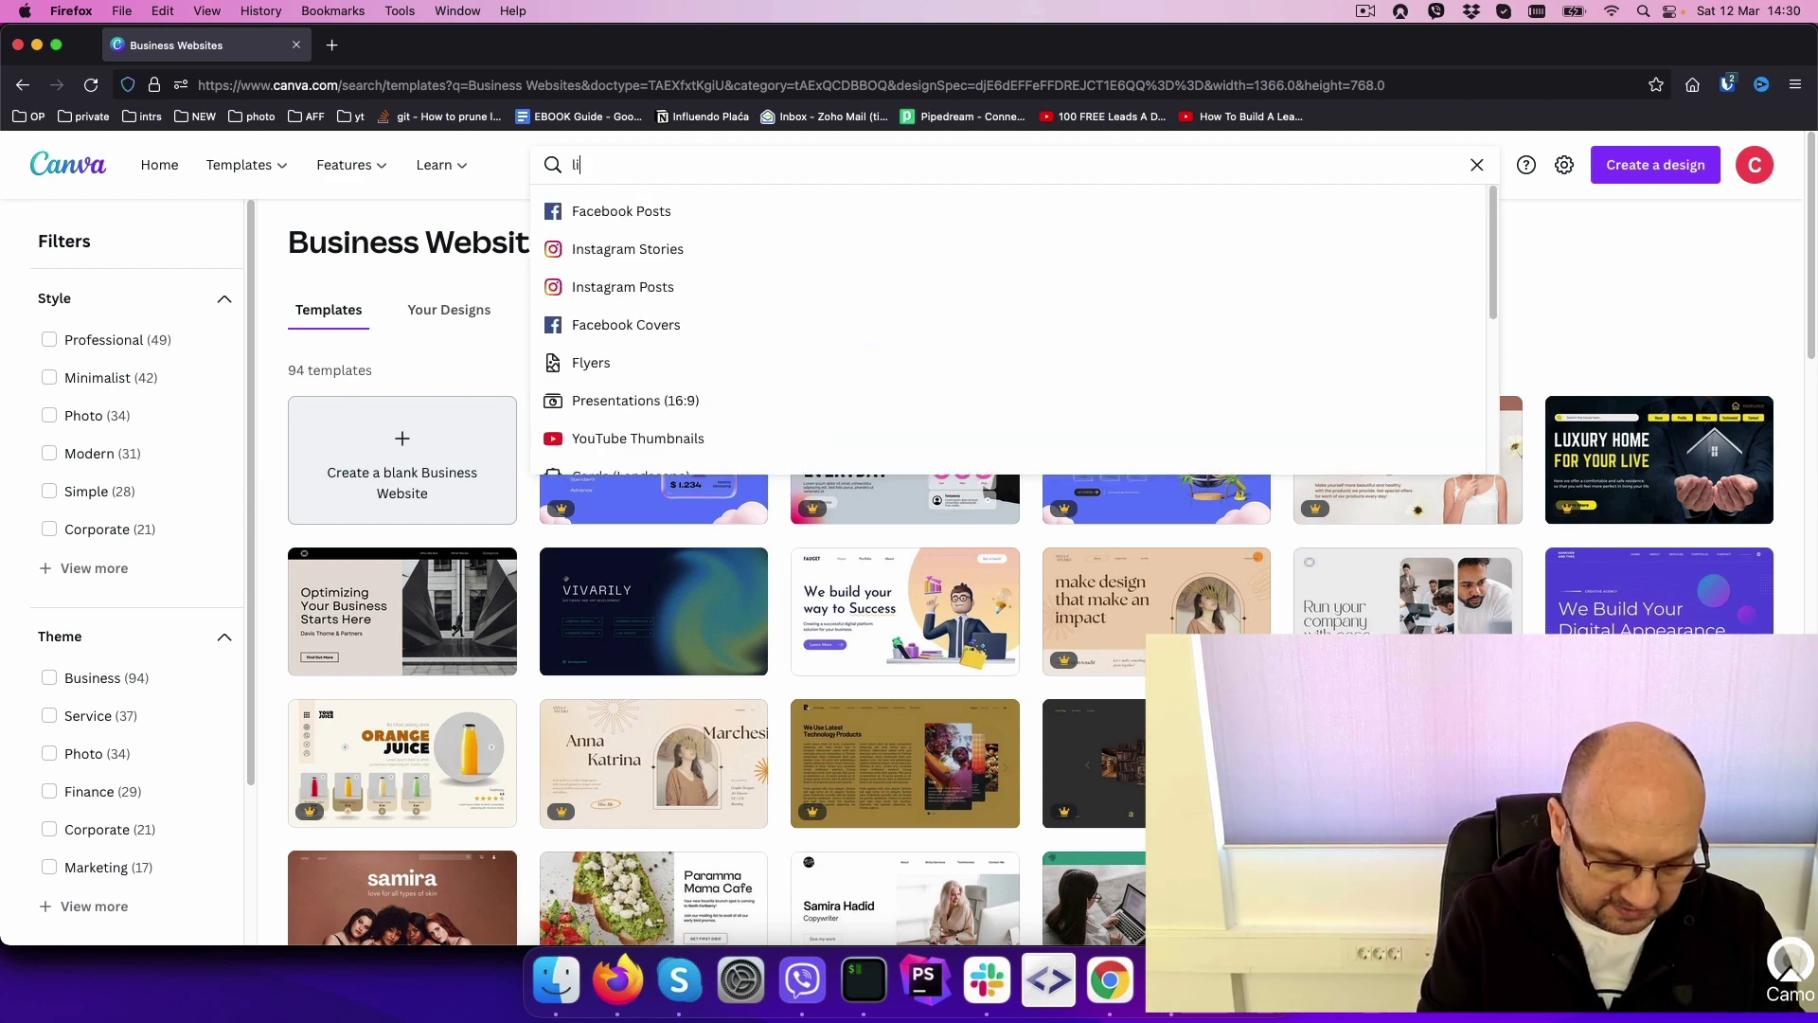
type("link in bio")
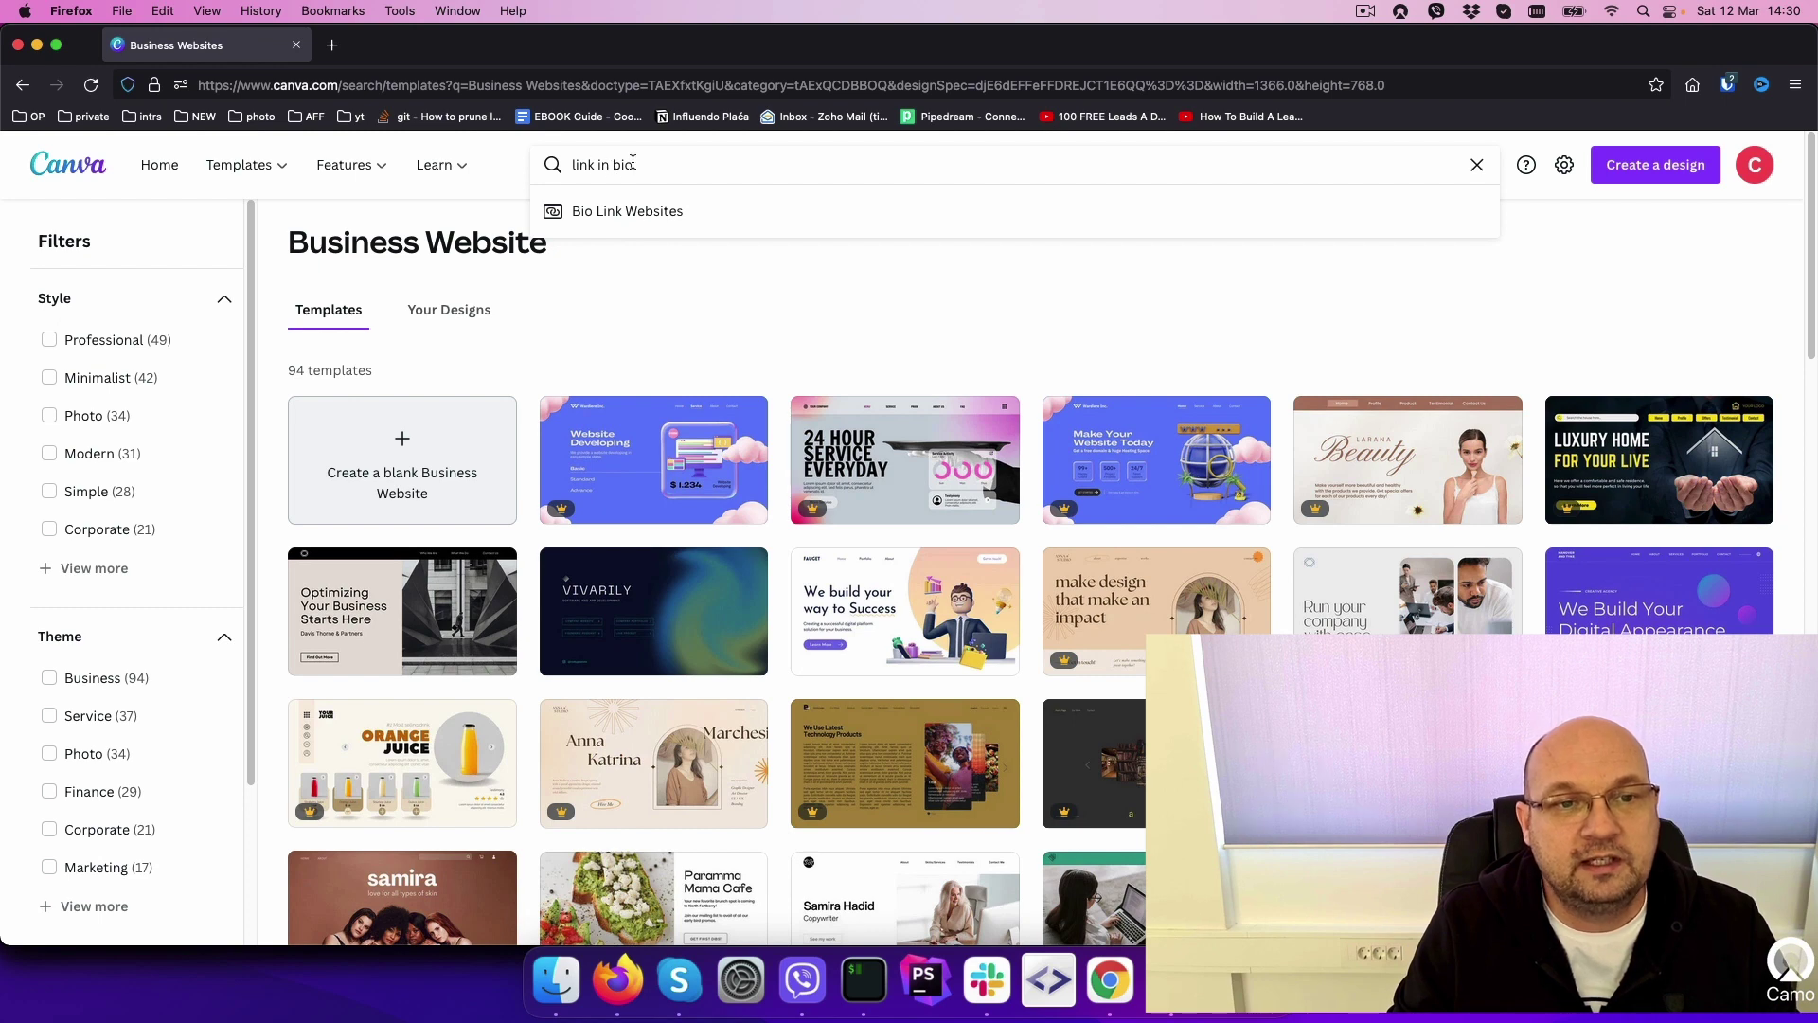
left_click(615, 216)
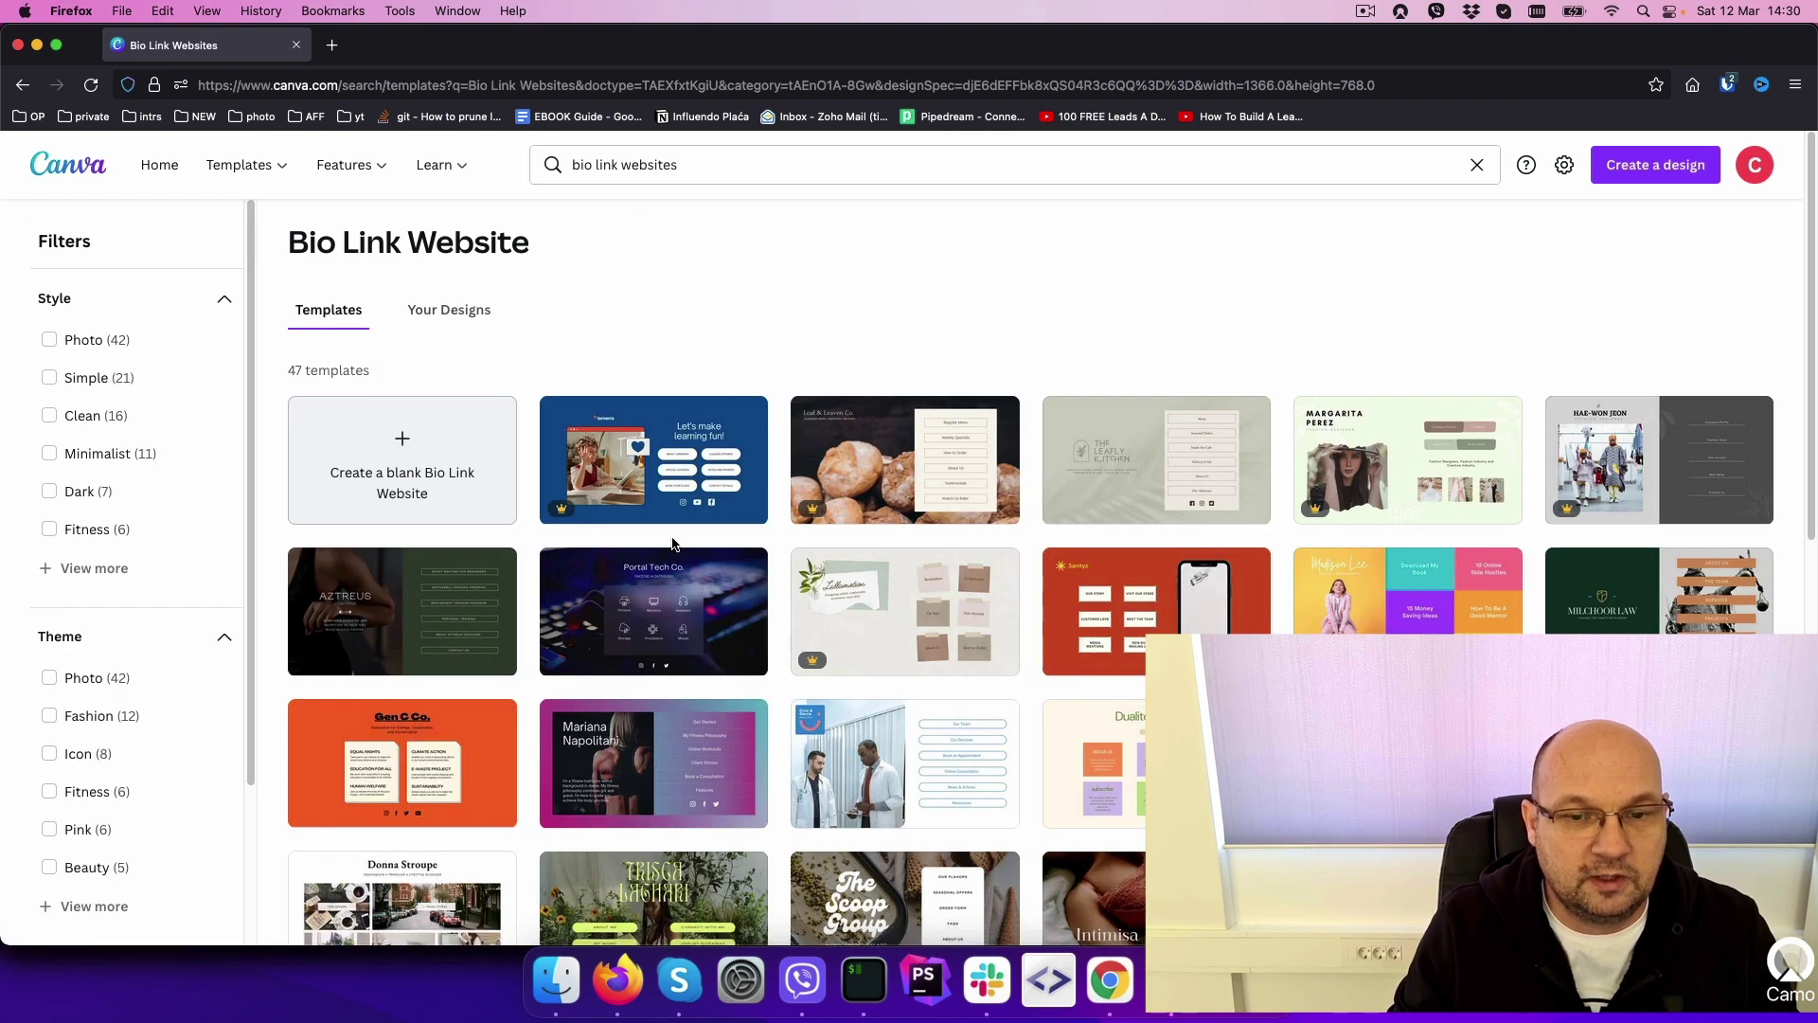
- Browse the bio-link templates and open the dark green Milchoor Law template
scroll(675, 546, "down", 3)
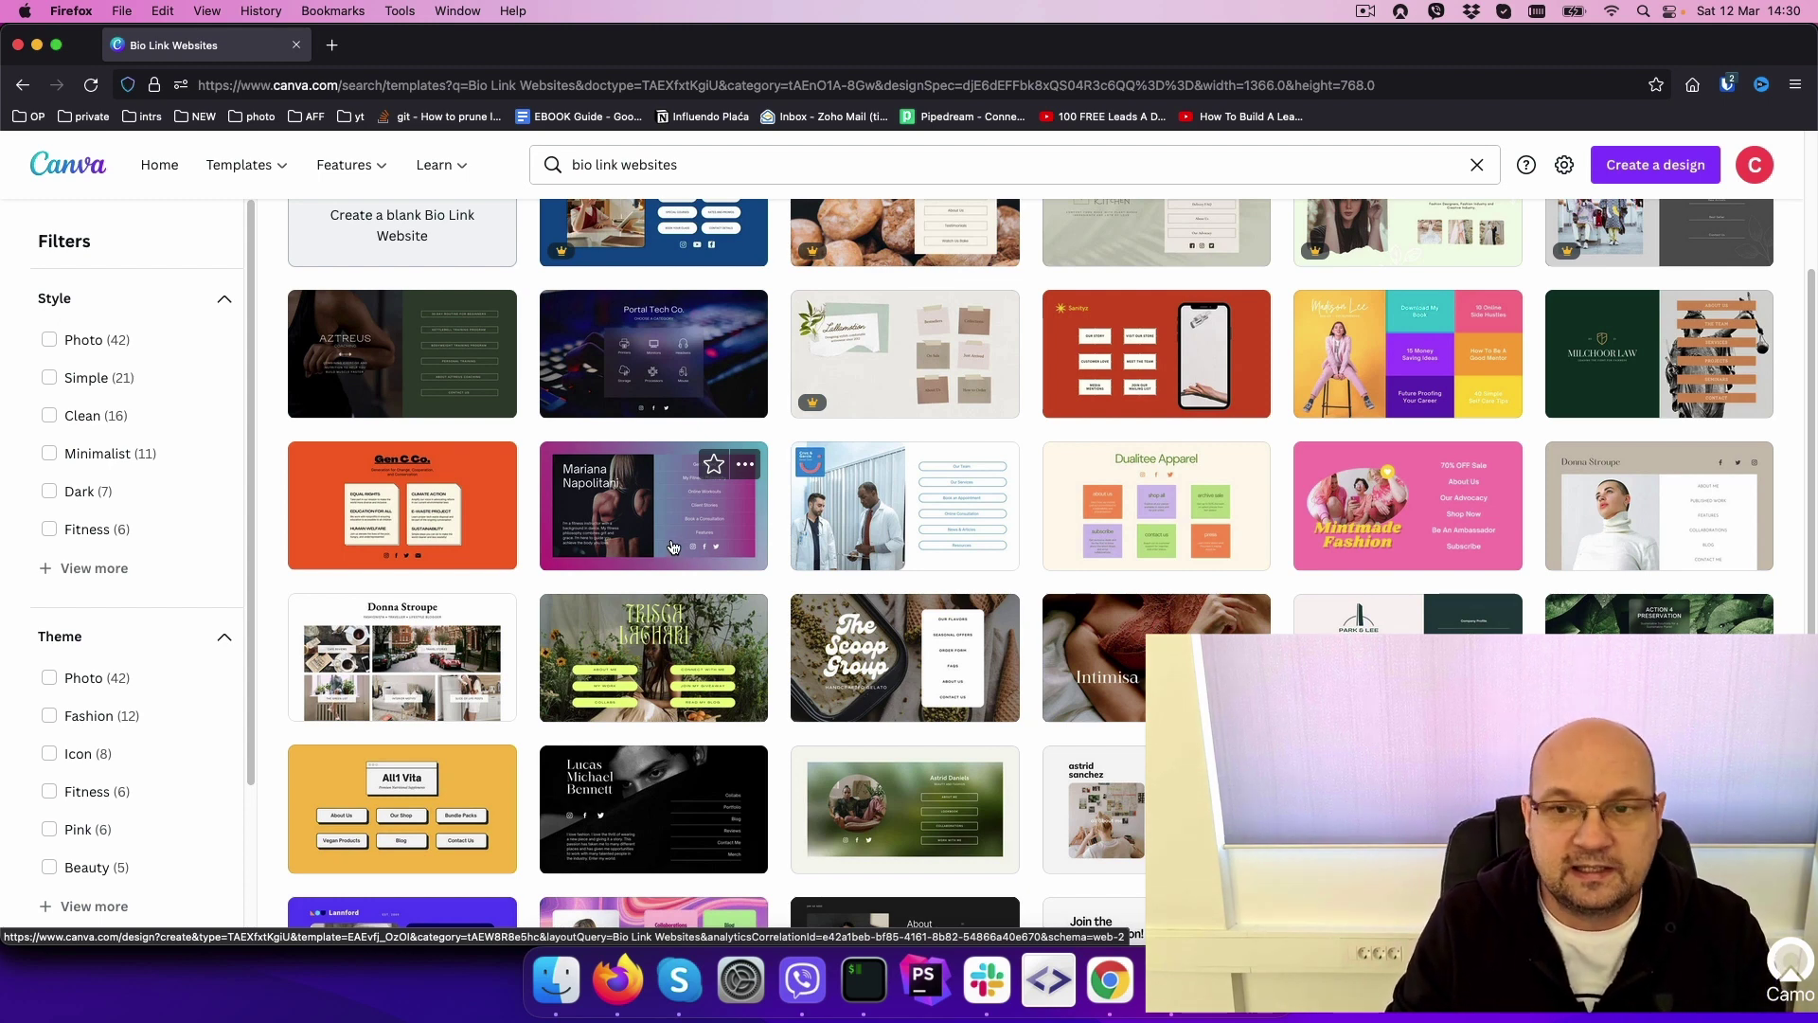
scroll(947, 559, "up", 3)
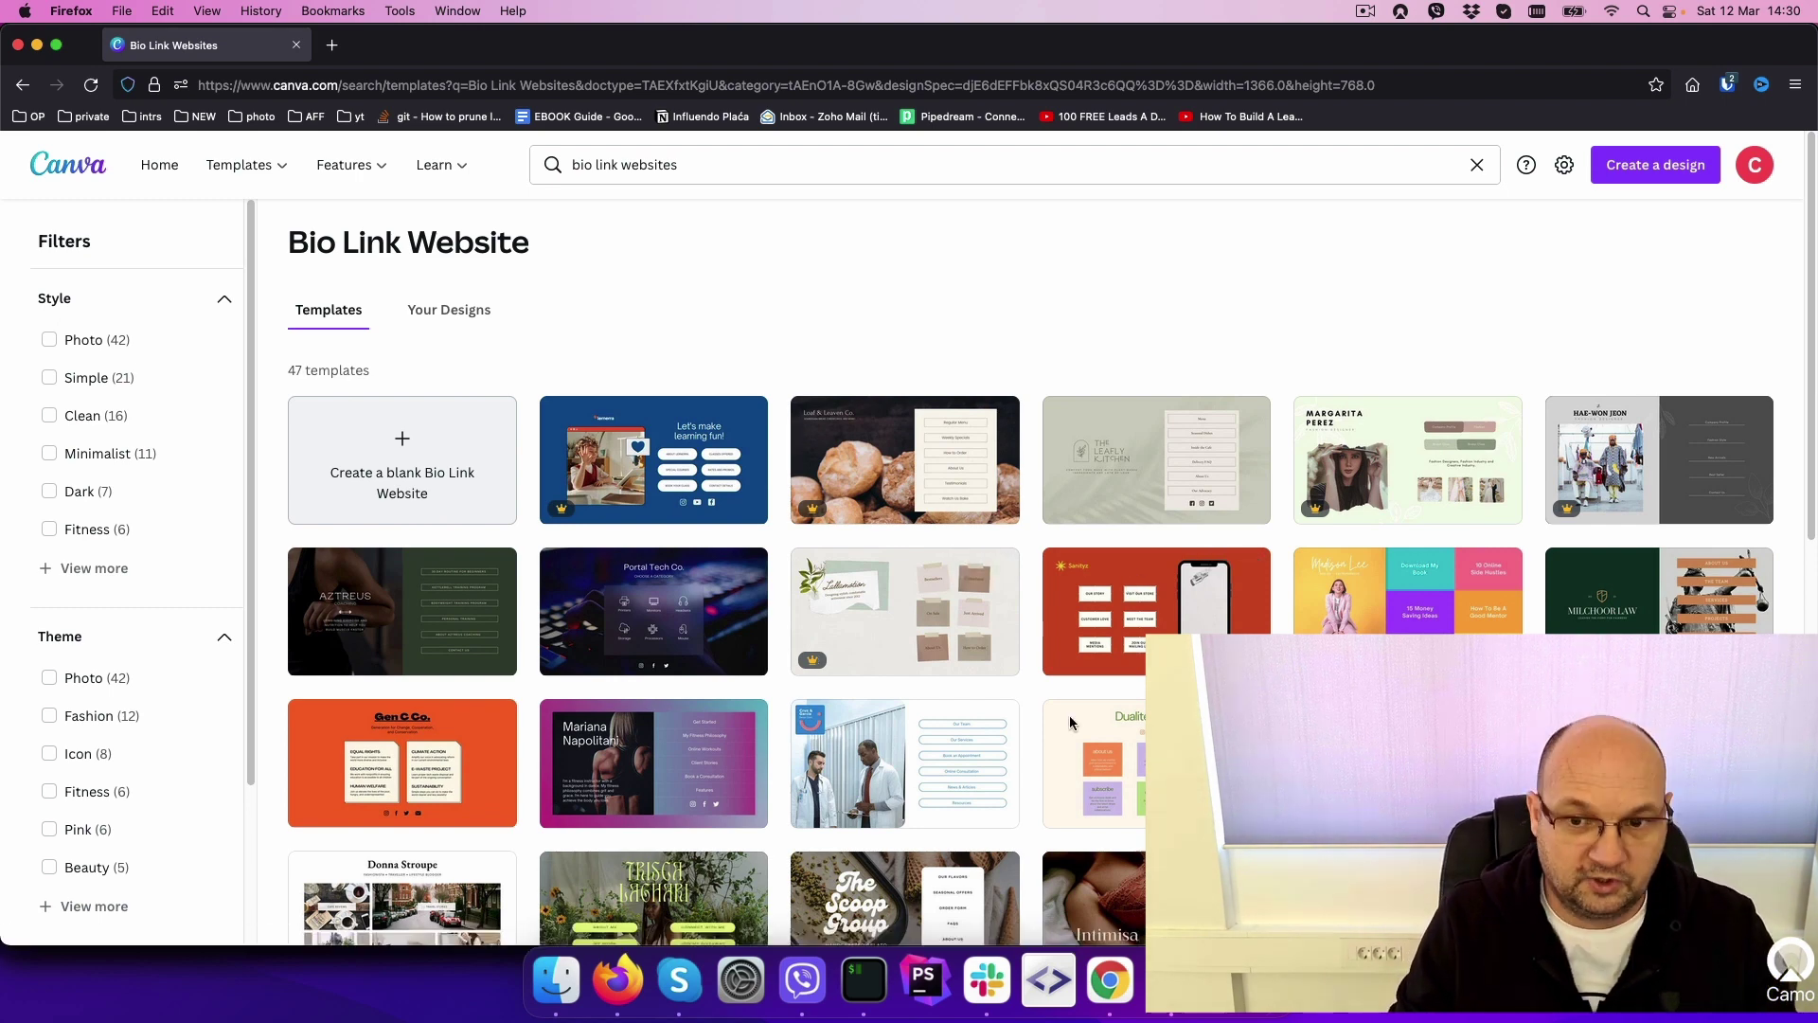
scroll(1070, 723, "down", 2)
scroll(1070, 723, "up", 2)
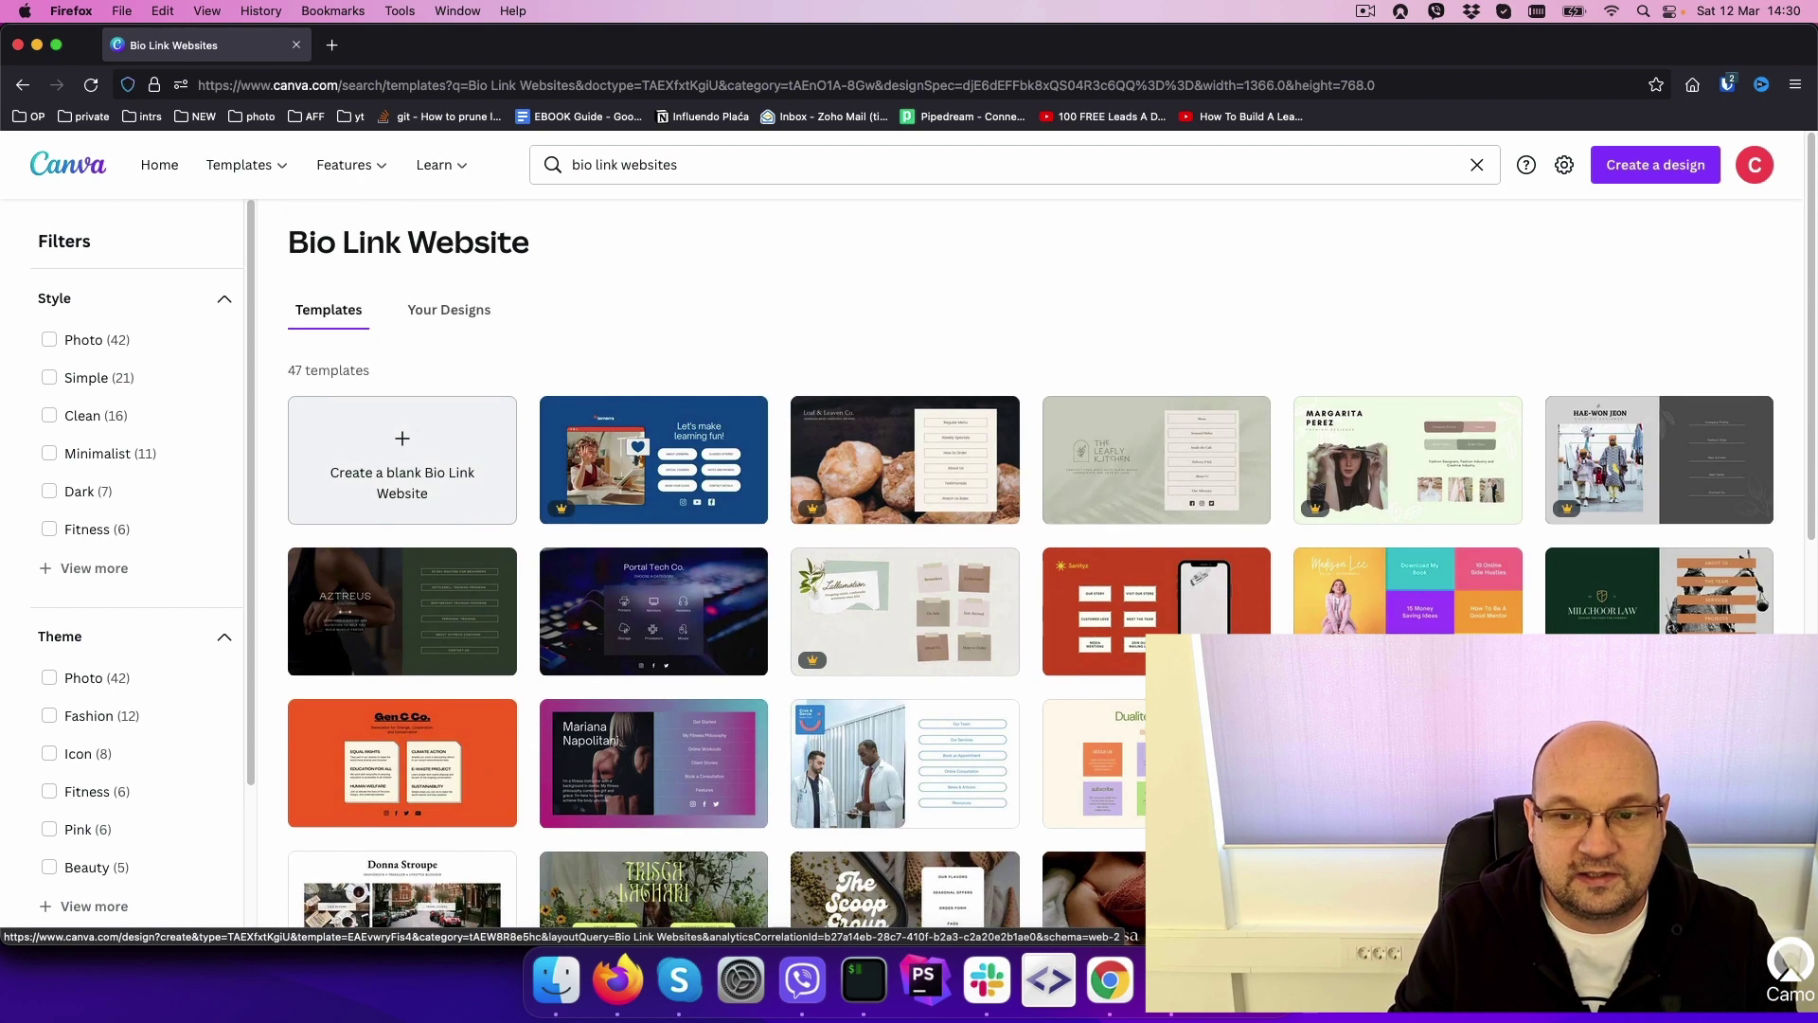
left_click(1659, 606)
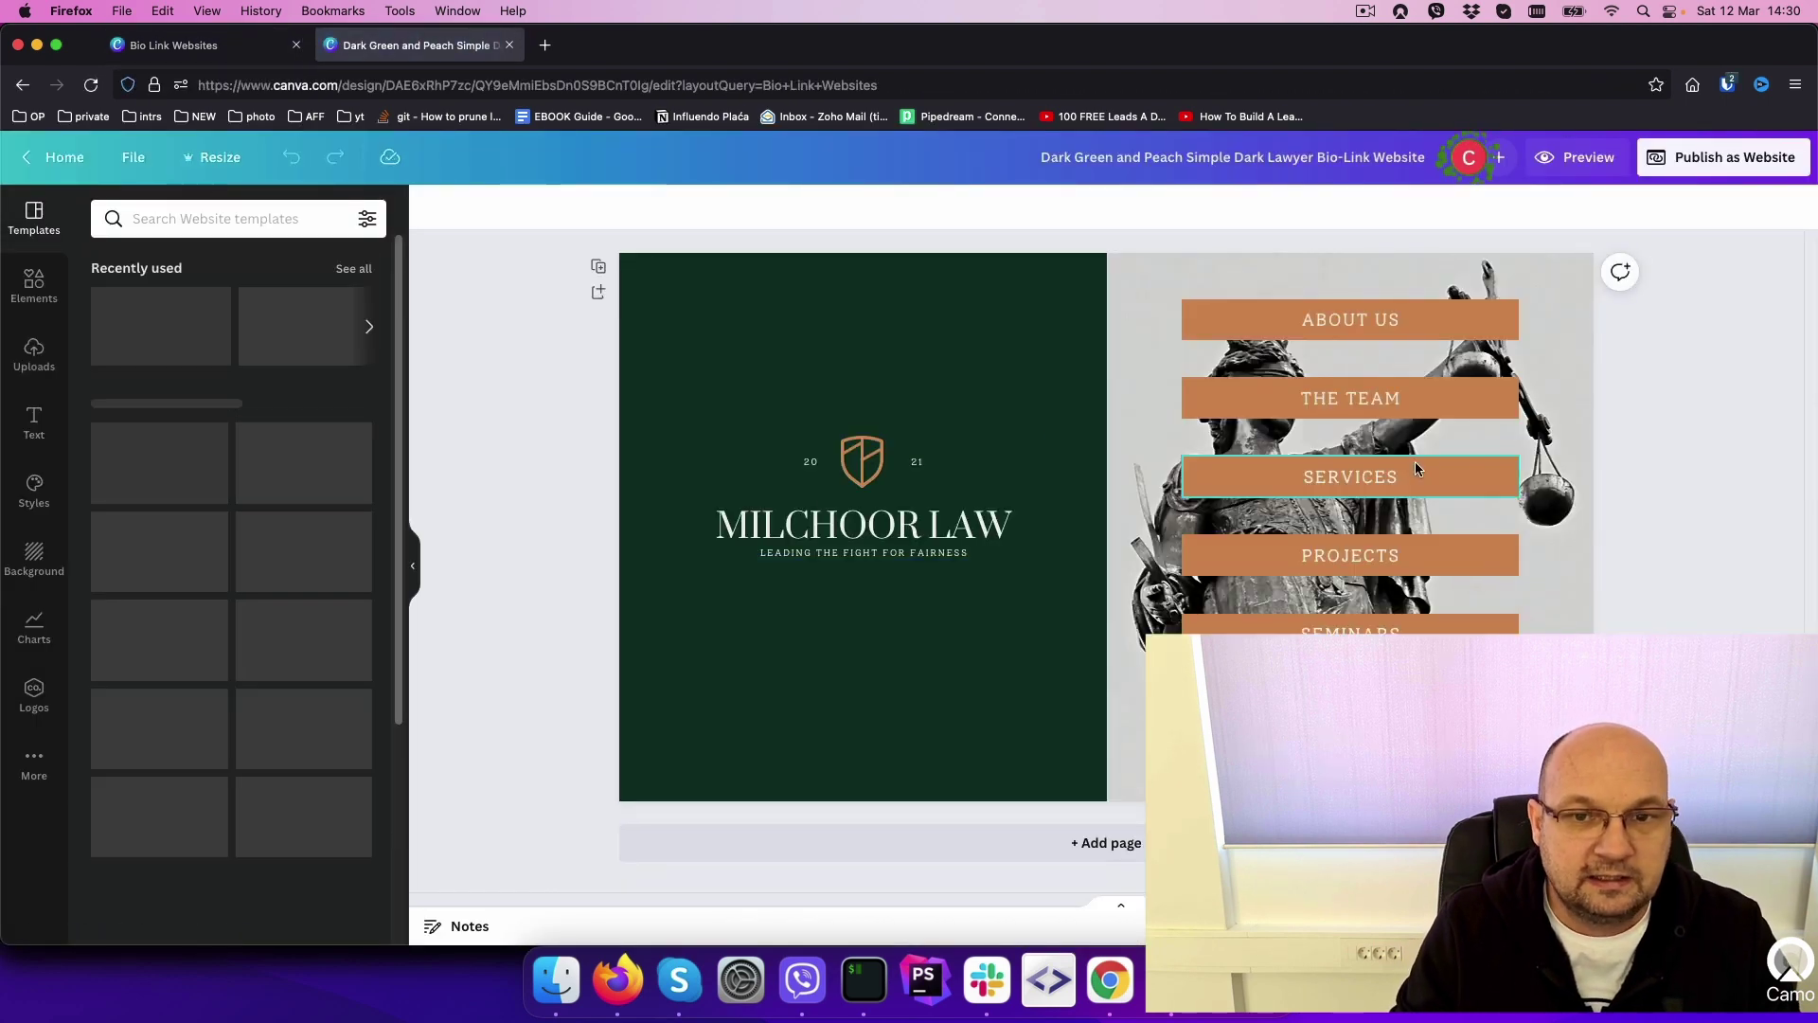
left_click(1354, 319)
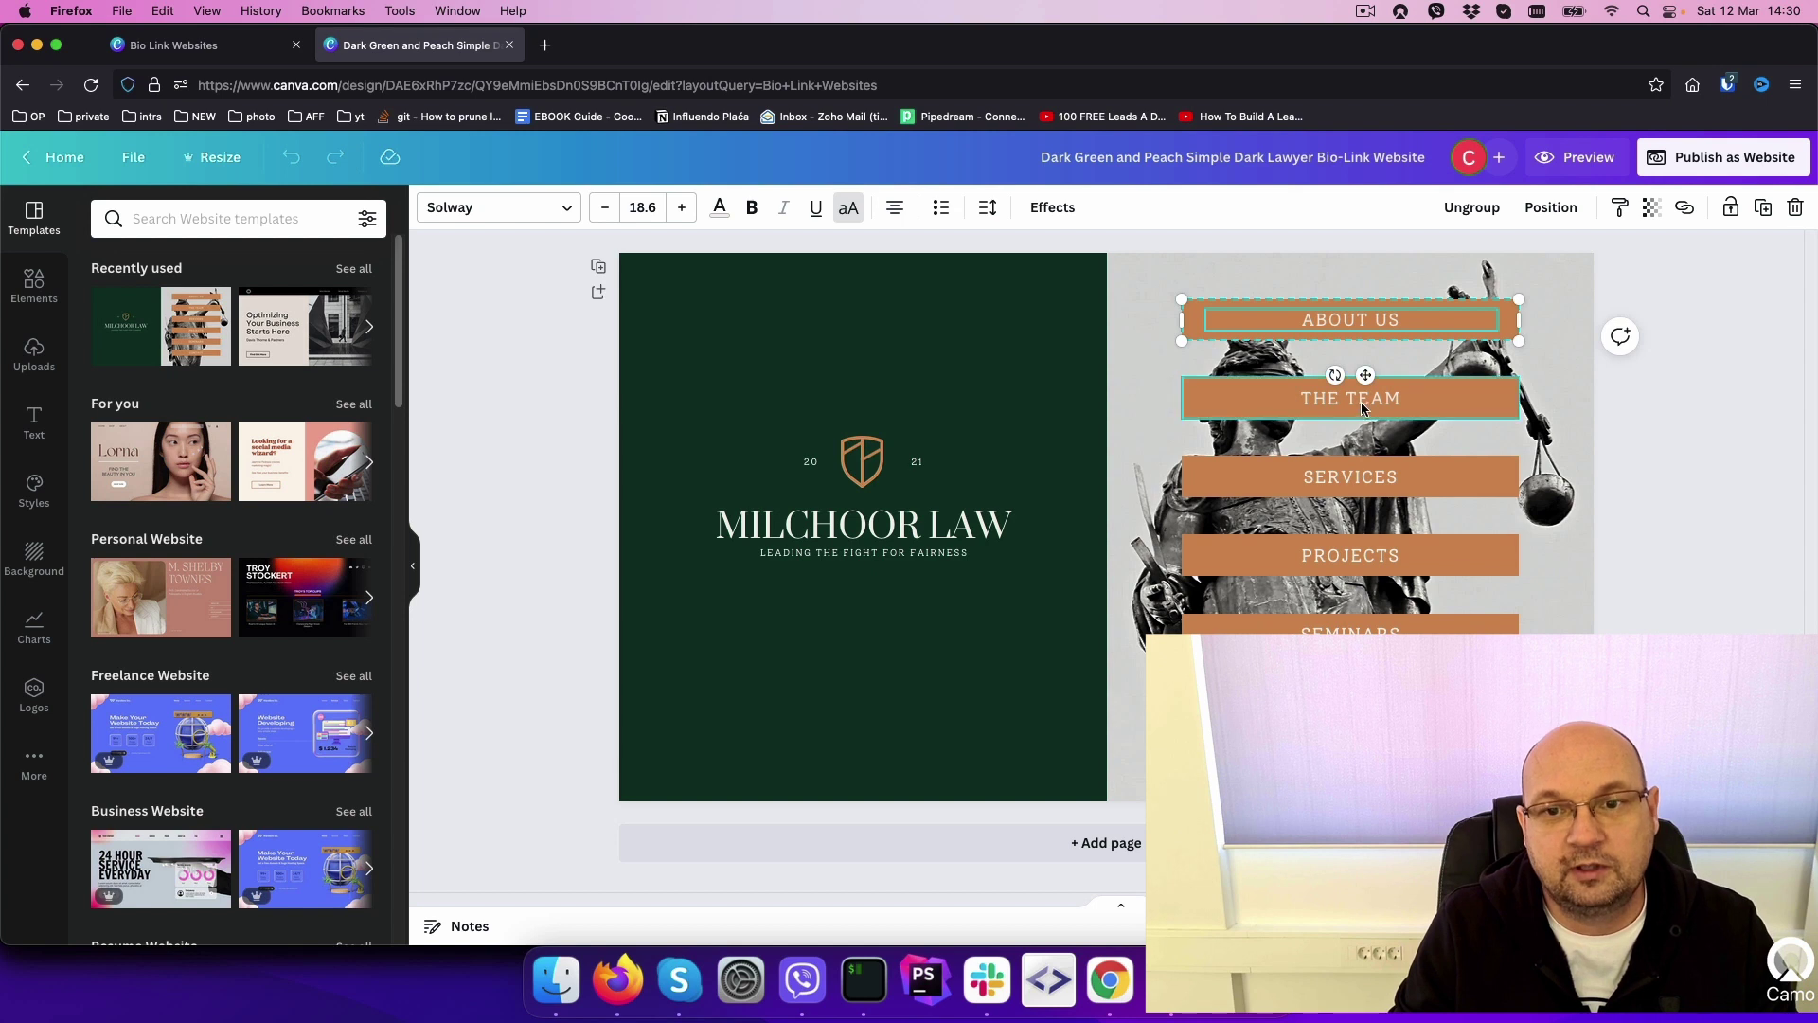
left_click(1364, 478)
key("Tab")
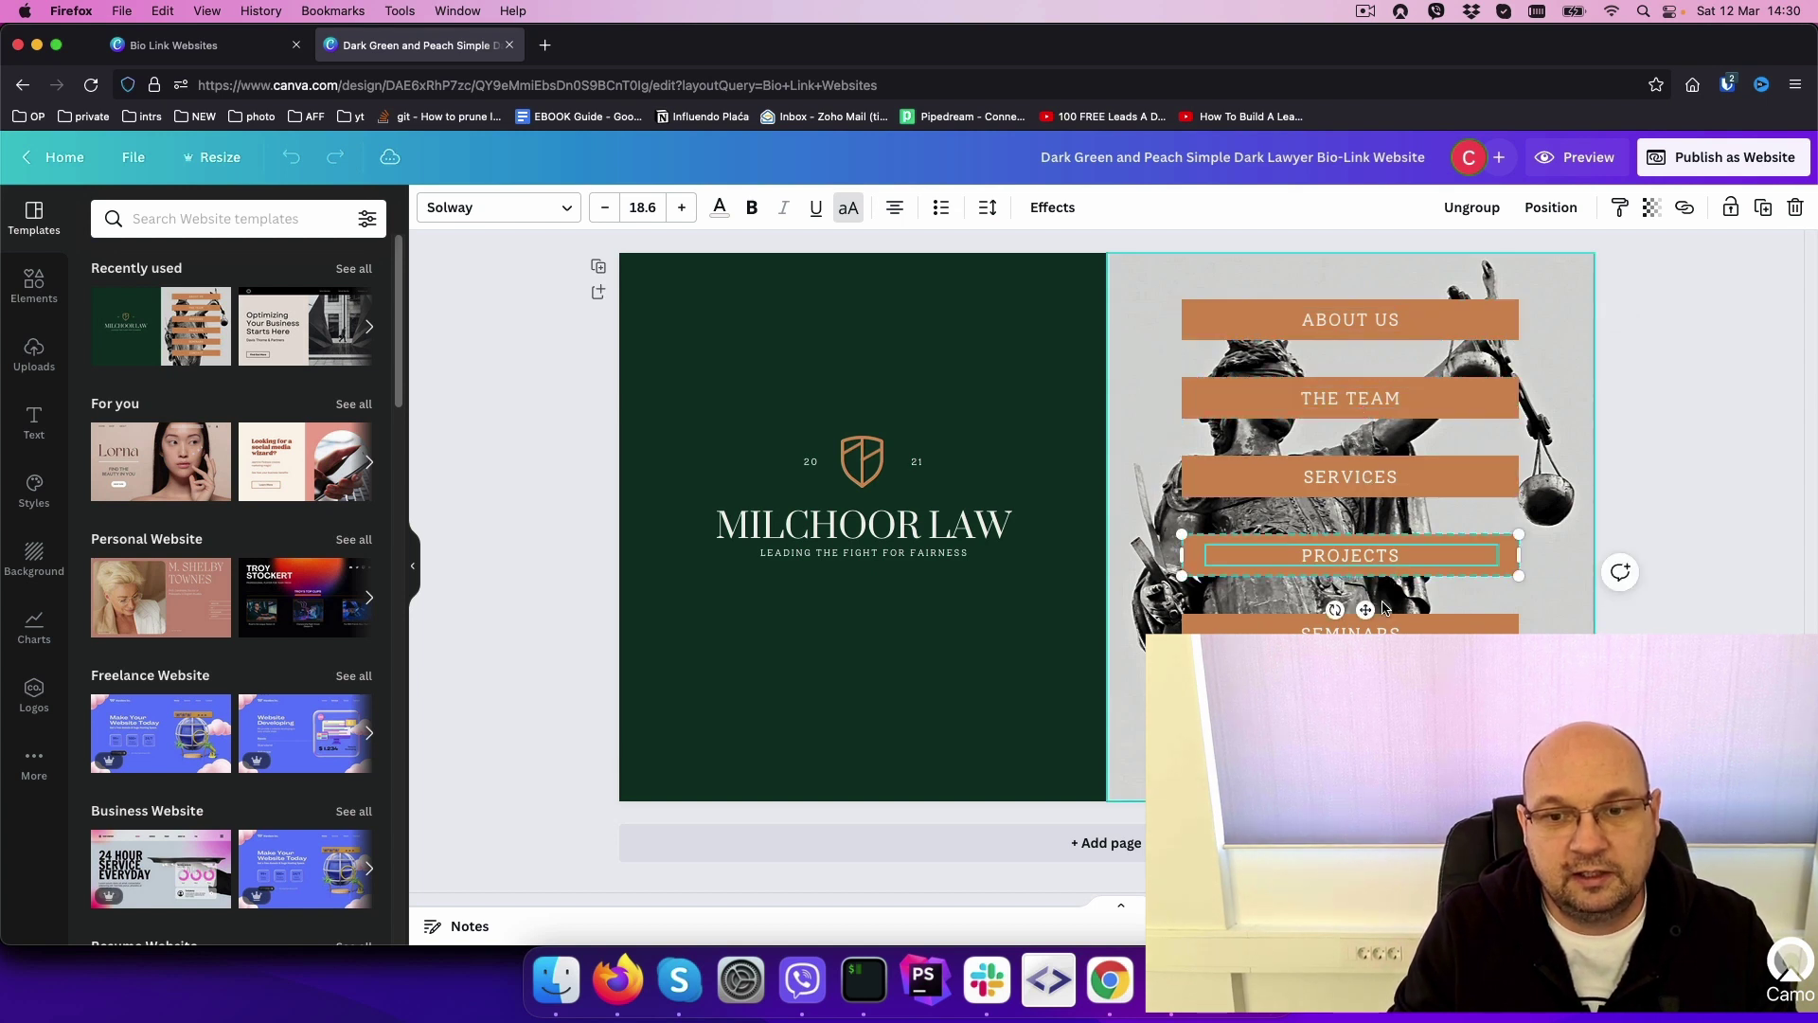
key("Tab")
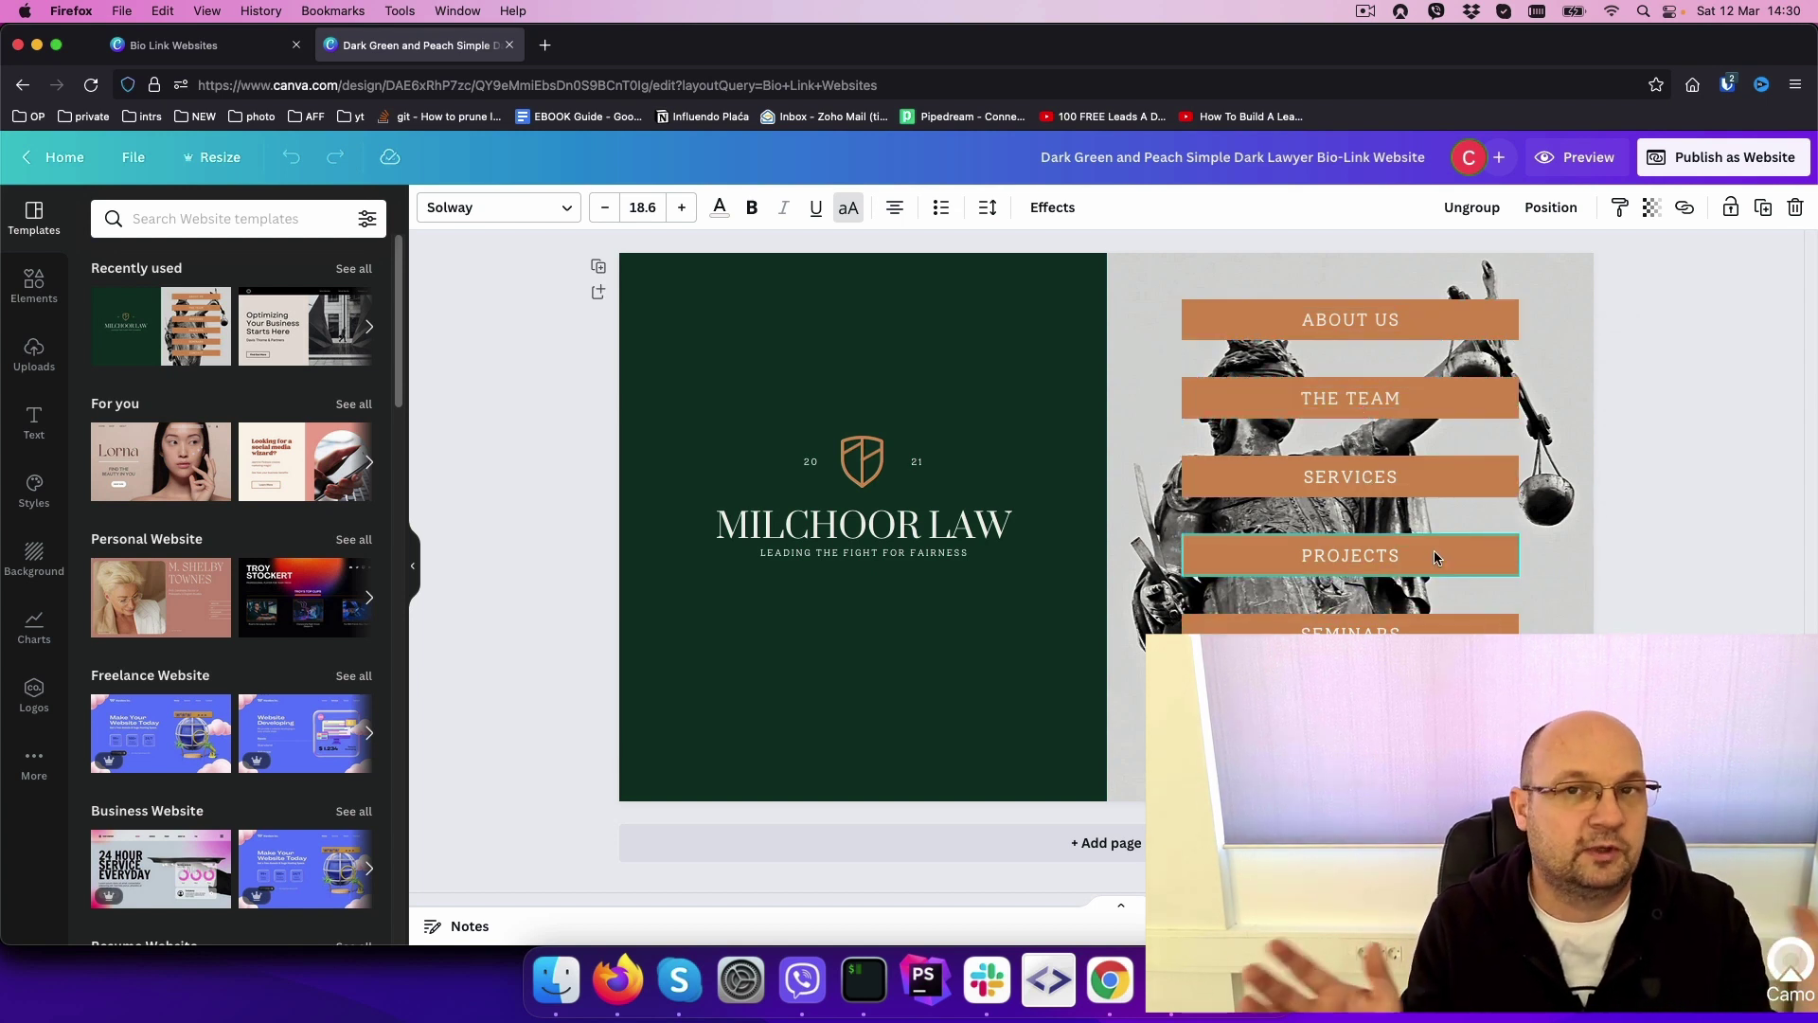